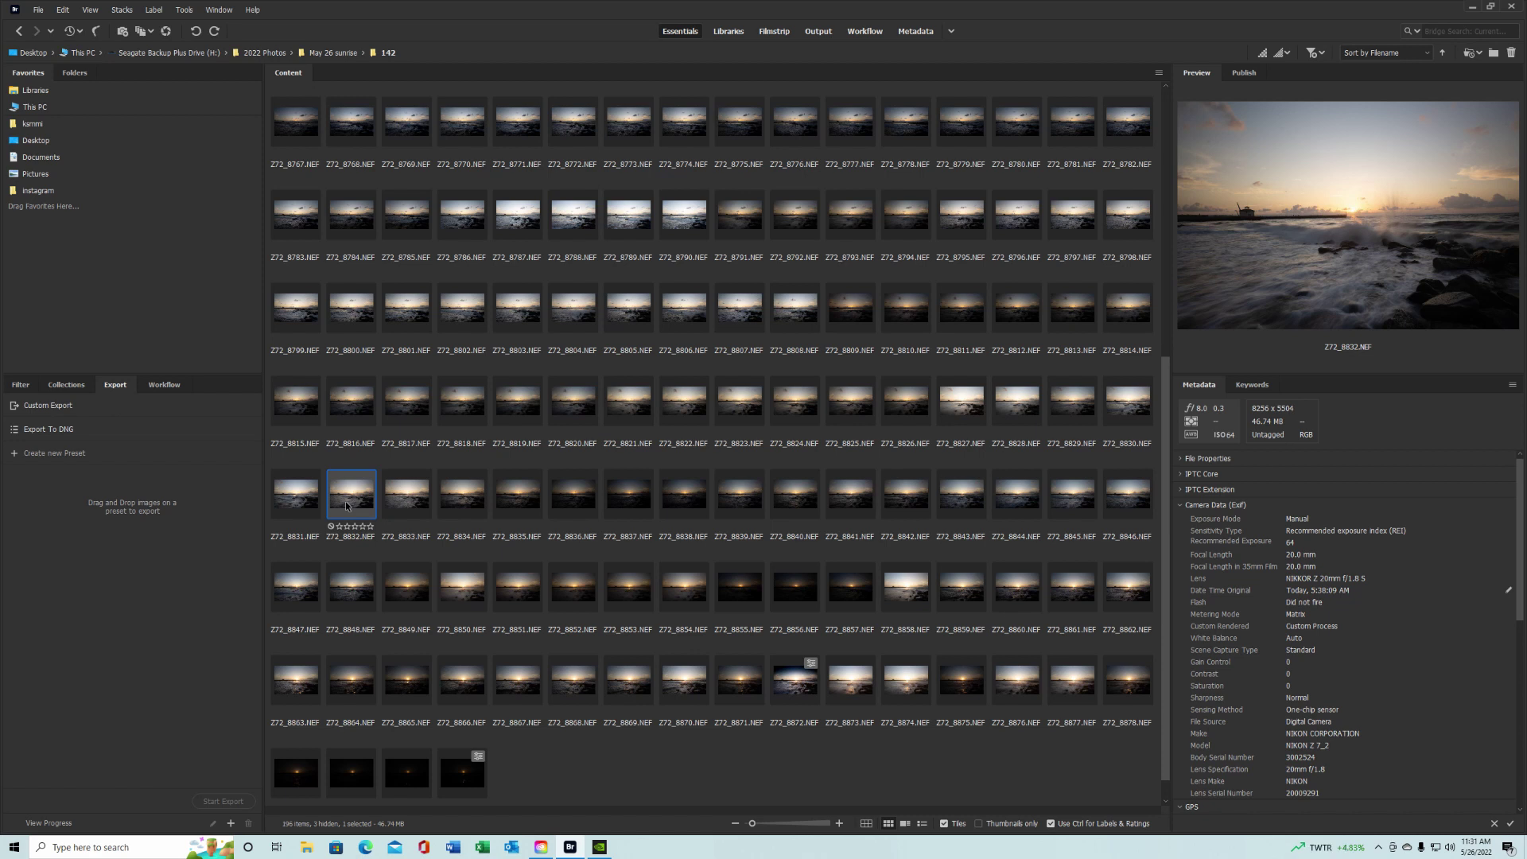
Step: Open Z72_8832.NEF in Camera Raw, nudge temperature and tint, raise exposure to +0.10, and lift shadows
{"action": "double_click", "coordinate": [346, 506]}
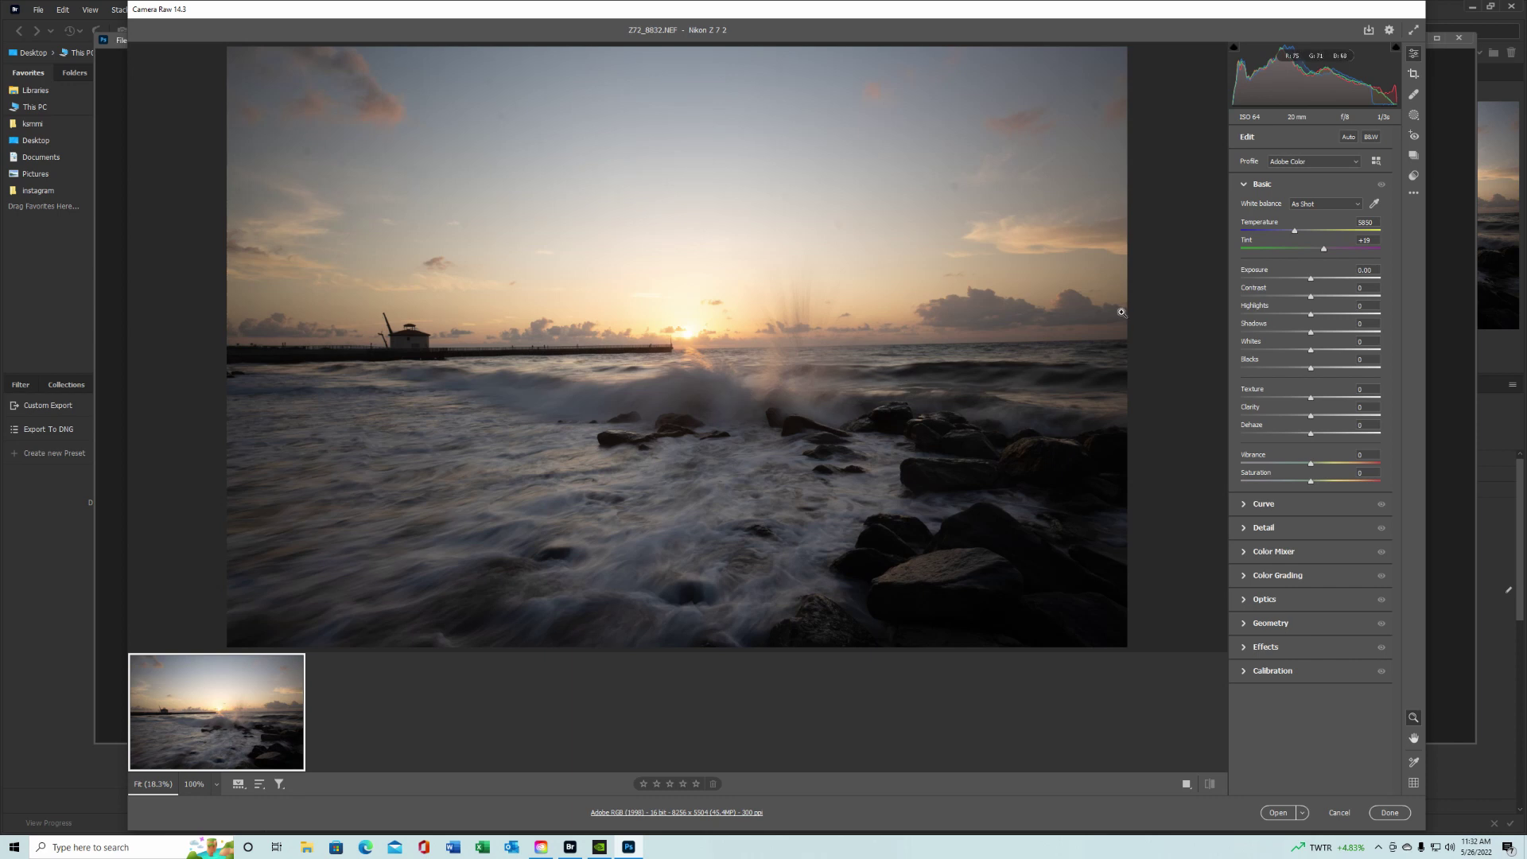
{"action": "left_click_drag", "start_coordinate": [1295, 231], "coordinate": [1288, 232]}
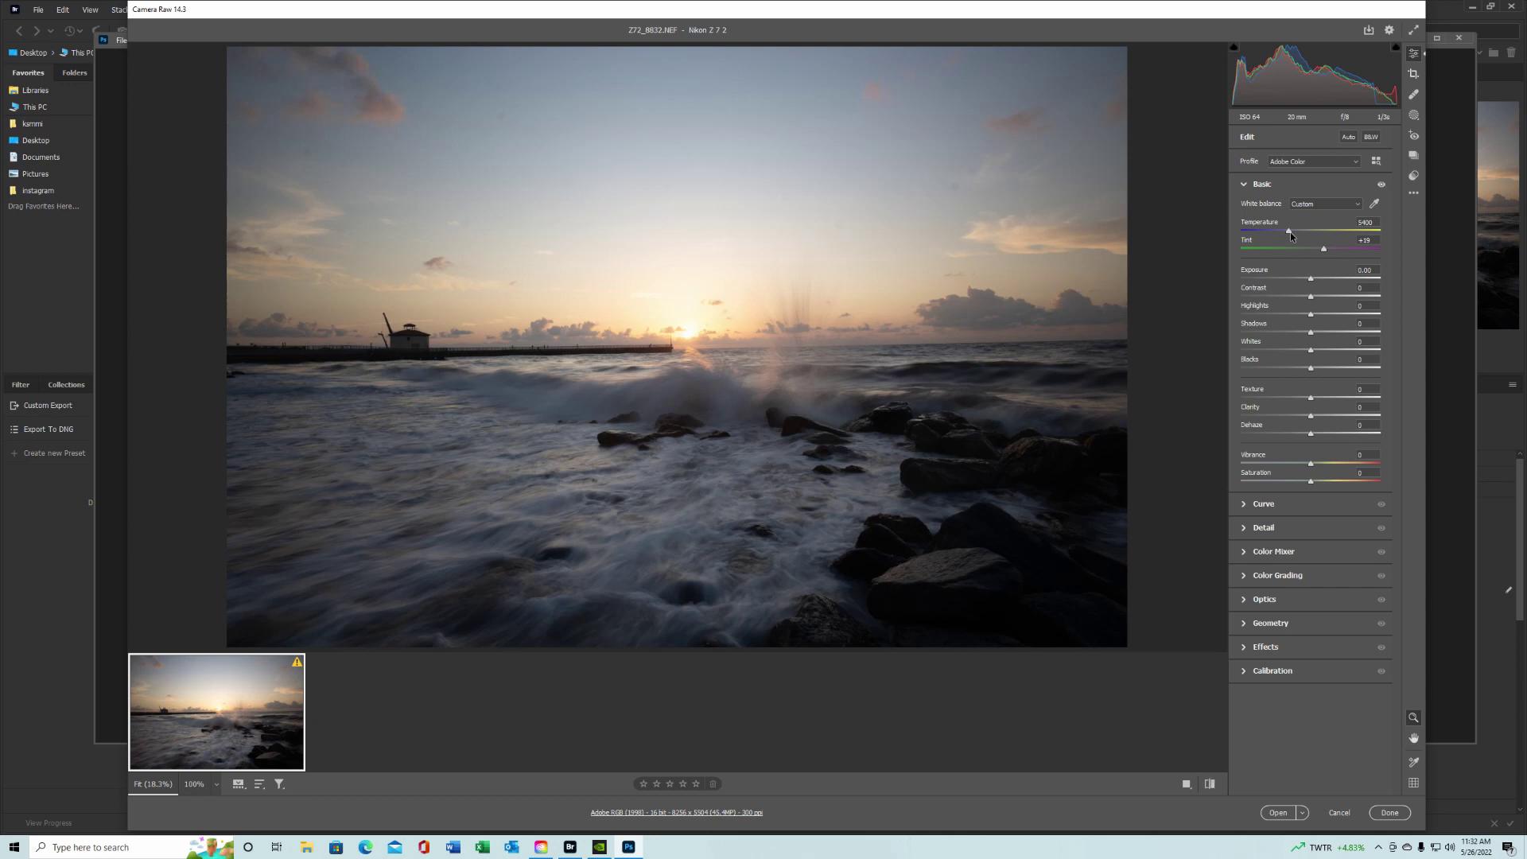
{"action": "left_click_drag", "start_coordinate": [1325, 249], "coordinate": [1327, 249]}
{"action": "left_click_drag", "start_coordinate": [1313, 281], "coordinate": [1321, 299]}
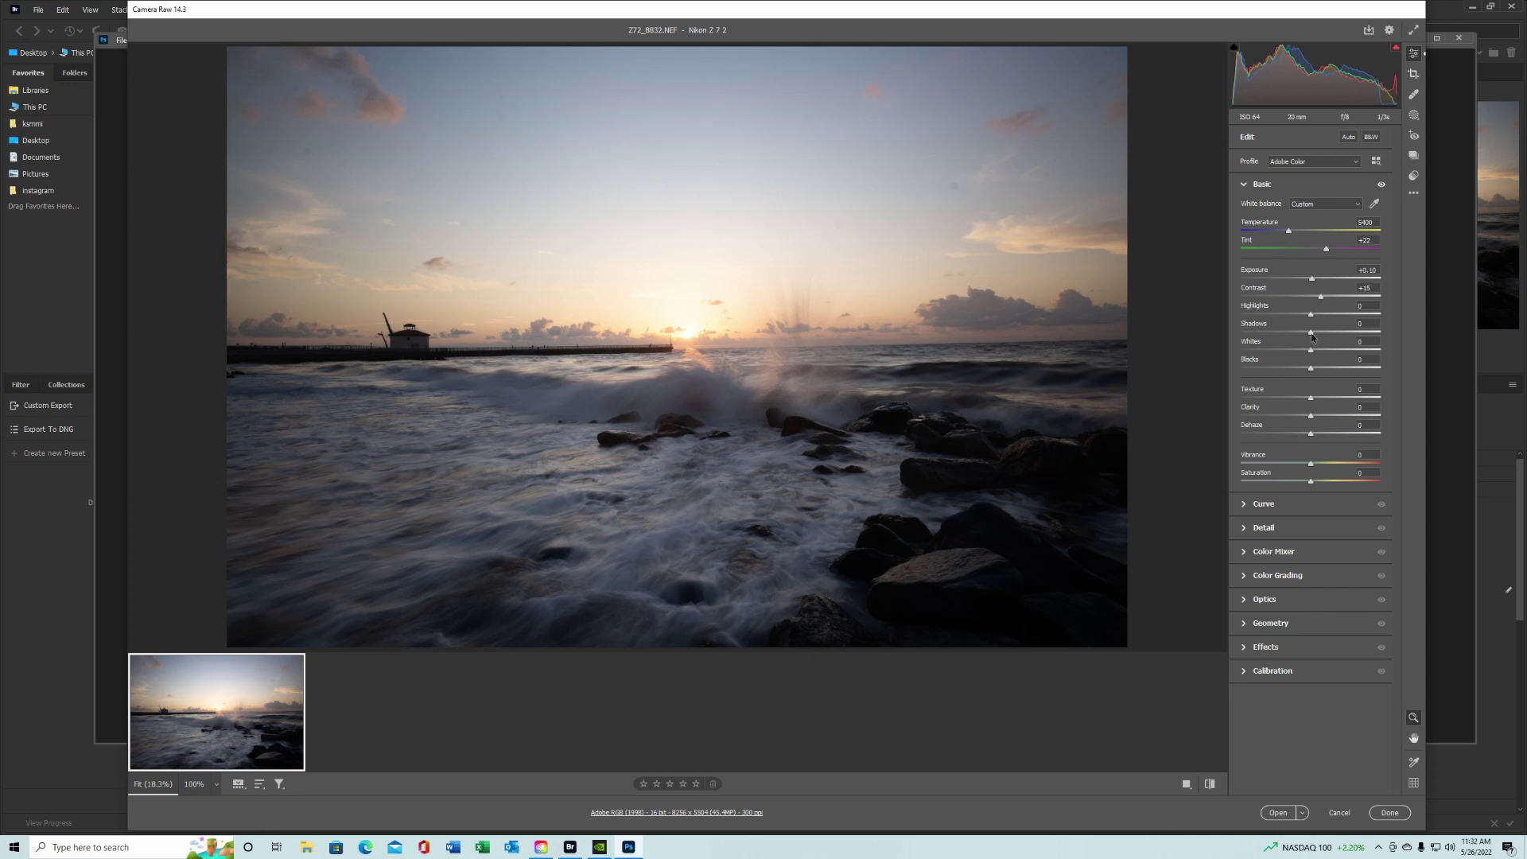
{"action": "left_click_drag", "start_coordinate": [1312, 336], "coordinate": [1320, 338]}
Step: Add texture, Clarity +16 and a little dehaze, then warm Temperature to 6000 K
{"action": "left_click_drag", "start_coordinate": [1312, 398], "coordinate": [1321, 397]}
{"action": "left_click_drag", "start_coordinate": [1311, 421], "coordinate": [1325, 422]}
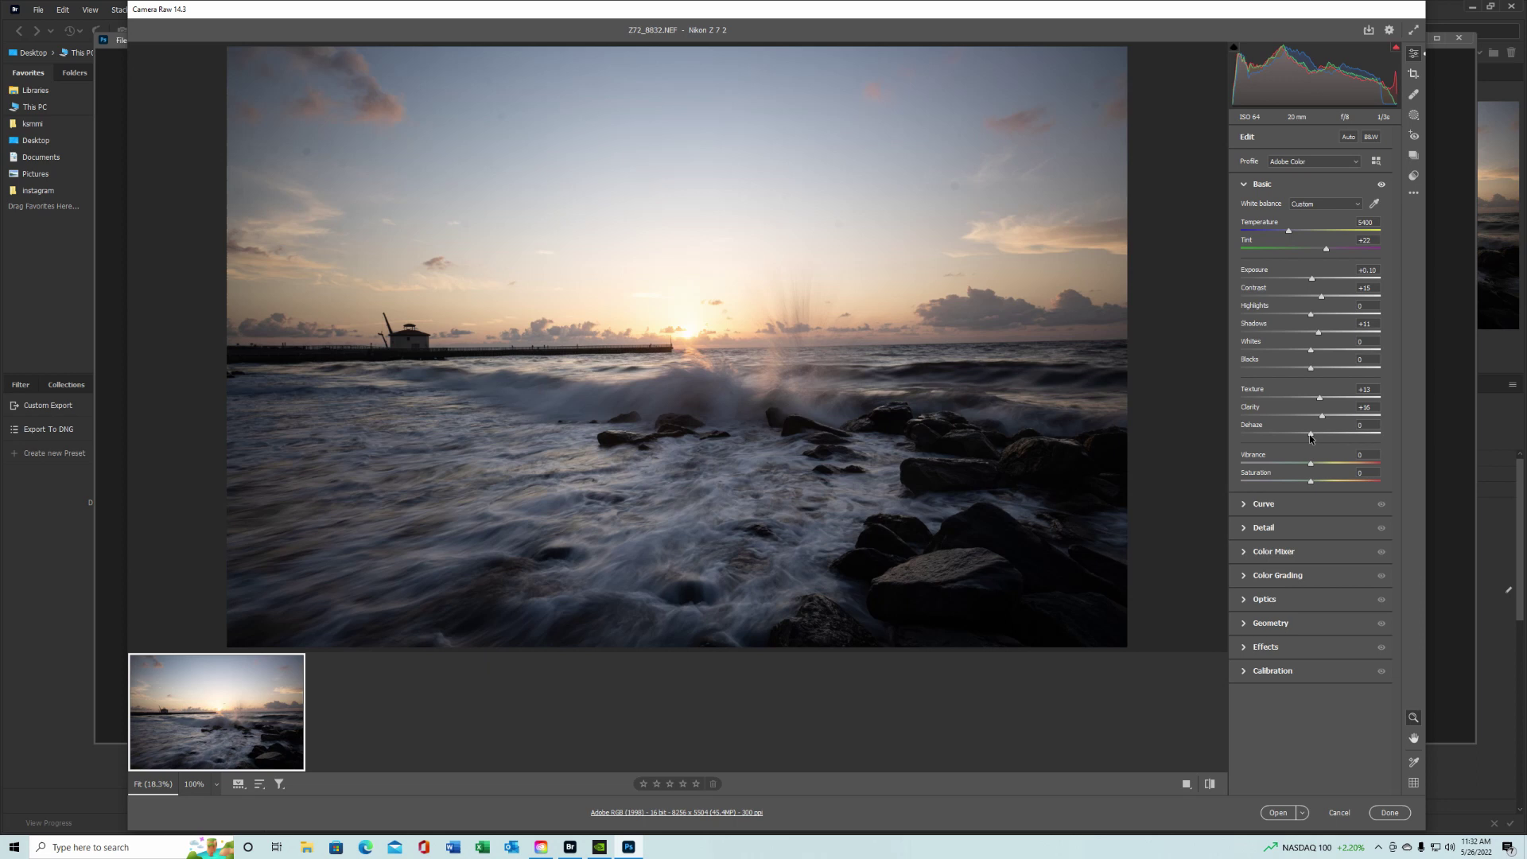
{"action": "left_click_drag", "start_coordinate": [1311, 437], "coordinate": [1313, 438]}
{"action": "left_click_drag", "start_coordinate": [1289, 233], "coordinate": [1291, 235]}
{"action": "mouse_move", "coordinate": [1294, 238]}
{"action": "left_mouse_down"}
{"action": "mouse_move", "coordinate": [1330, 243]}
{"action": "mouse_move", "coordinate": [1297, 236]}
{"action": "left_mouse_up"}
Step: Add a bottom-to-horizon linear gradient mask set to Exposure +0.60, Contrast +7, Shadows +6
{"action": "key", "text": "g"}
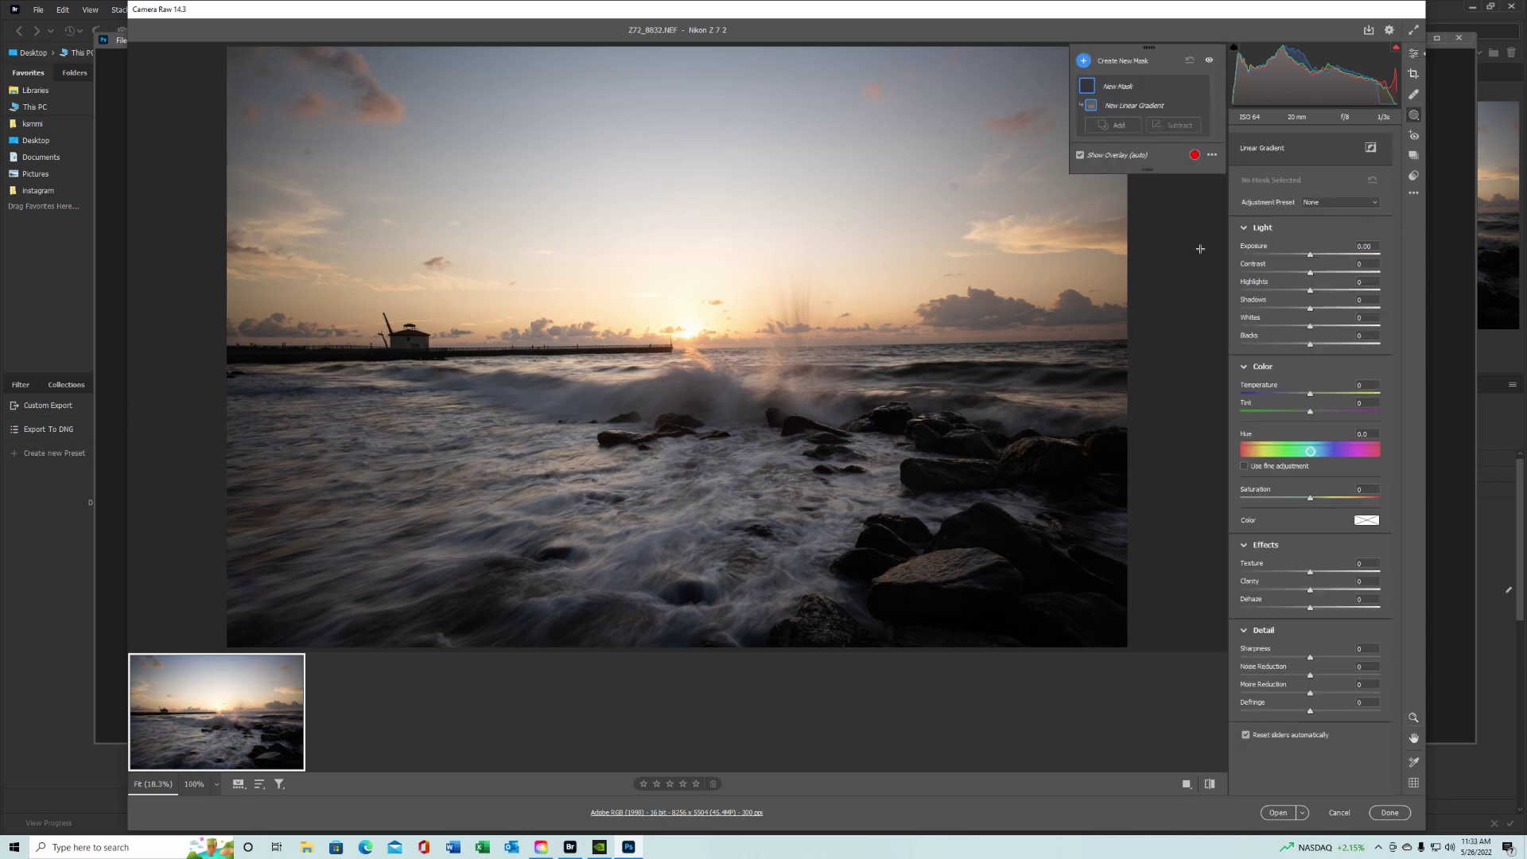
{"action": "left_click", "coordinate": [634, 649]}
{"action": "left_click_drag", "start_coordinate": [635, 650], "coordinate": [631, 371]}
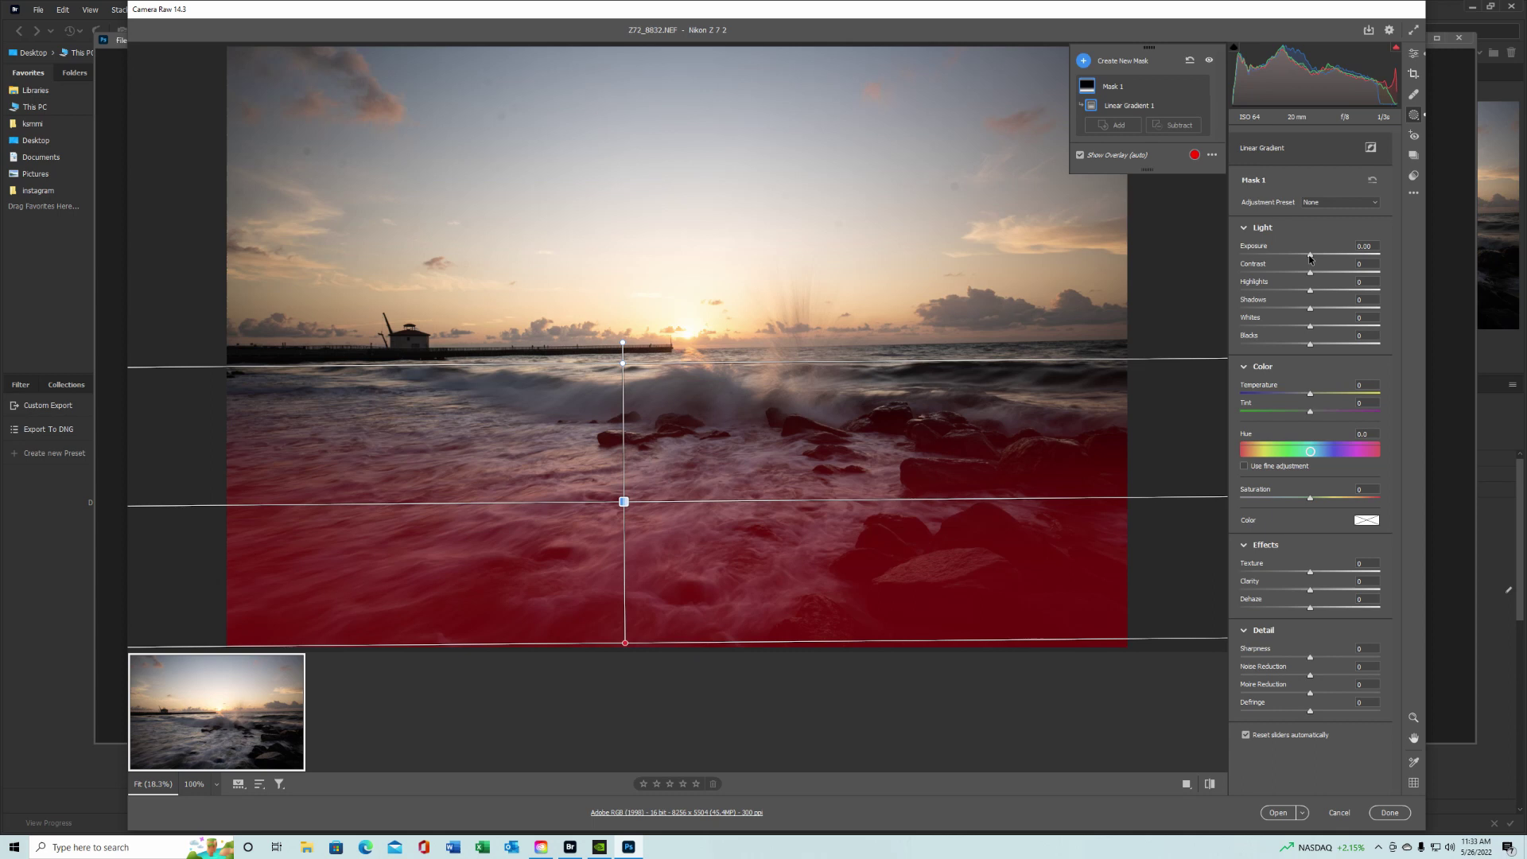
{"action": "left_click_drag", "start_coordinate": [1310, 258], "coordinate": [1316, 315]}
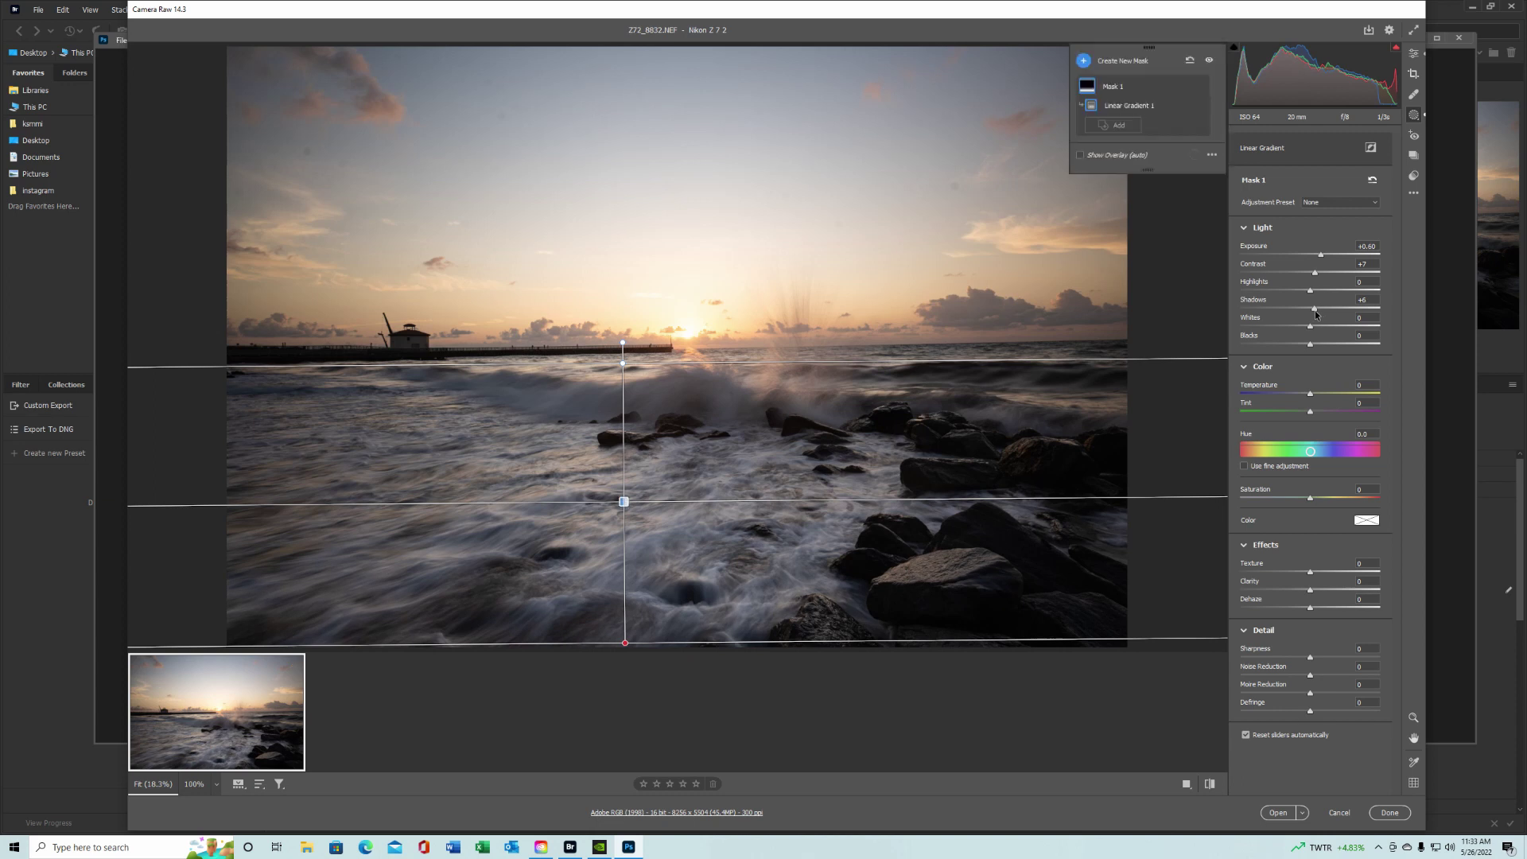
Step: Paint a new brush mask over the foreground rocks and set Exposure +1.05, Shadows +10
{"action": "left_click", "coordinate": [1113, 63]}
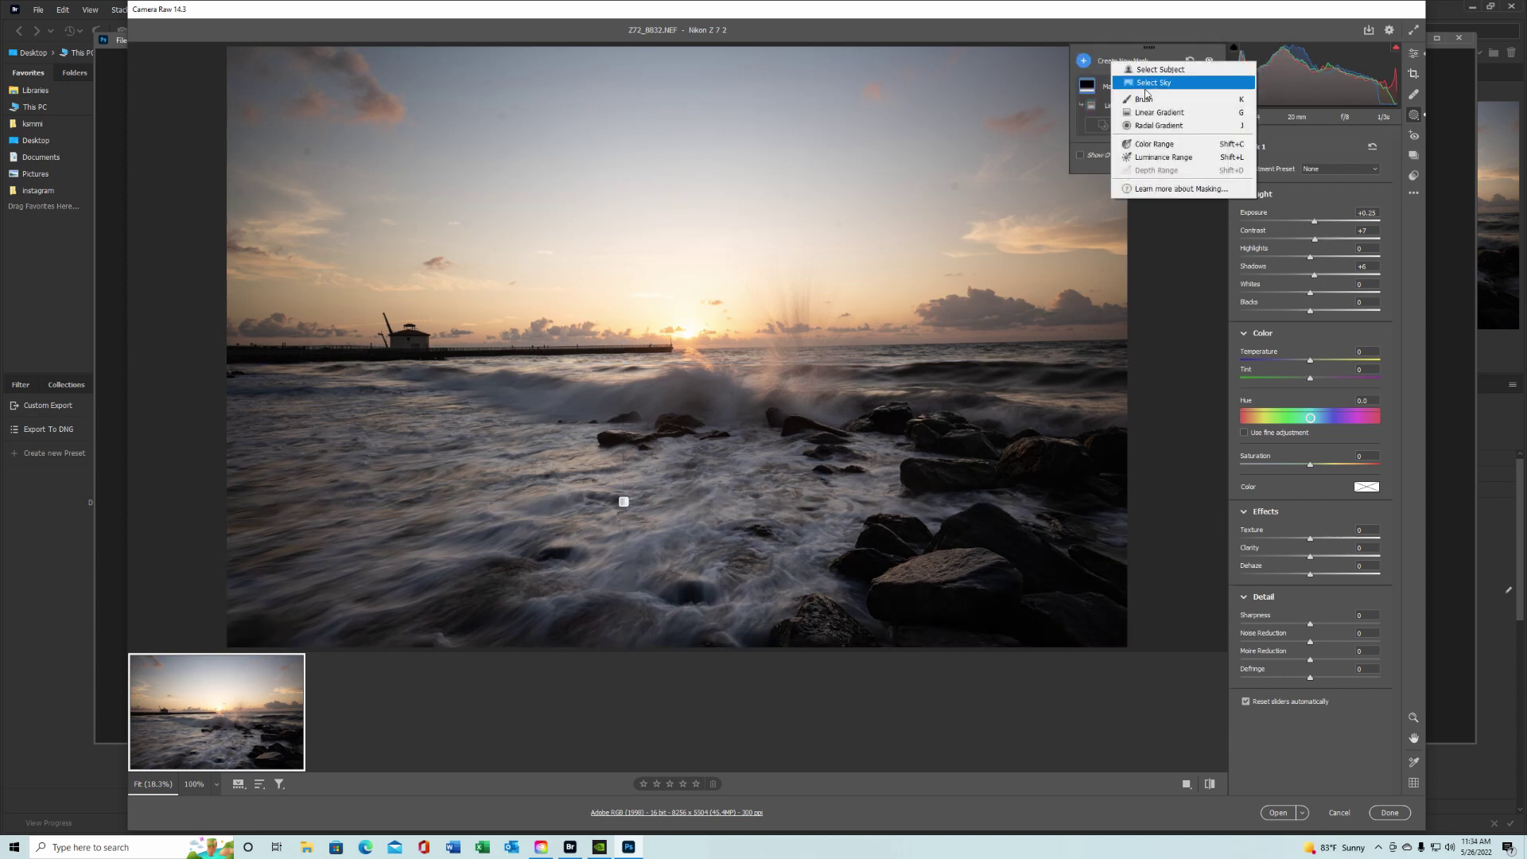
{"action": "left_click", "coordinate": [1144, 99]}
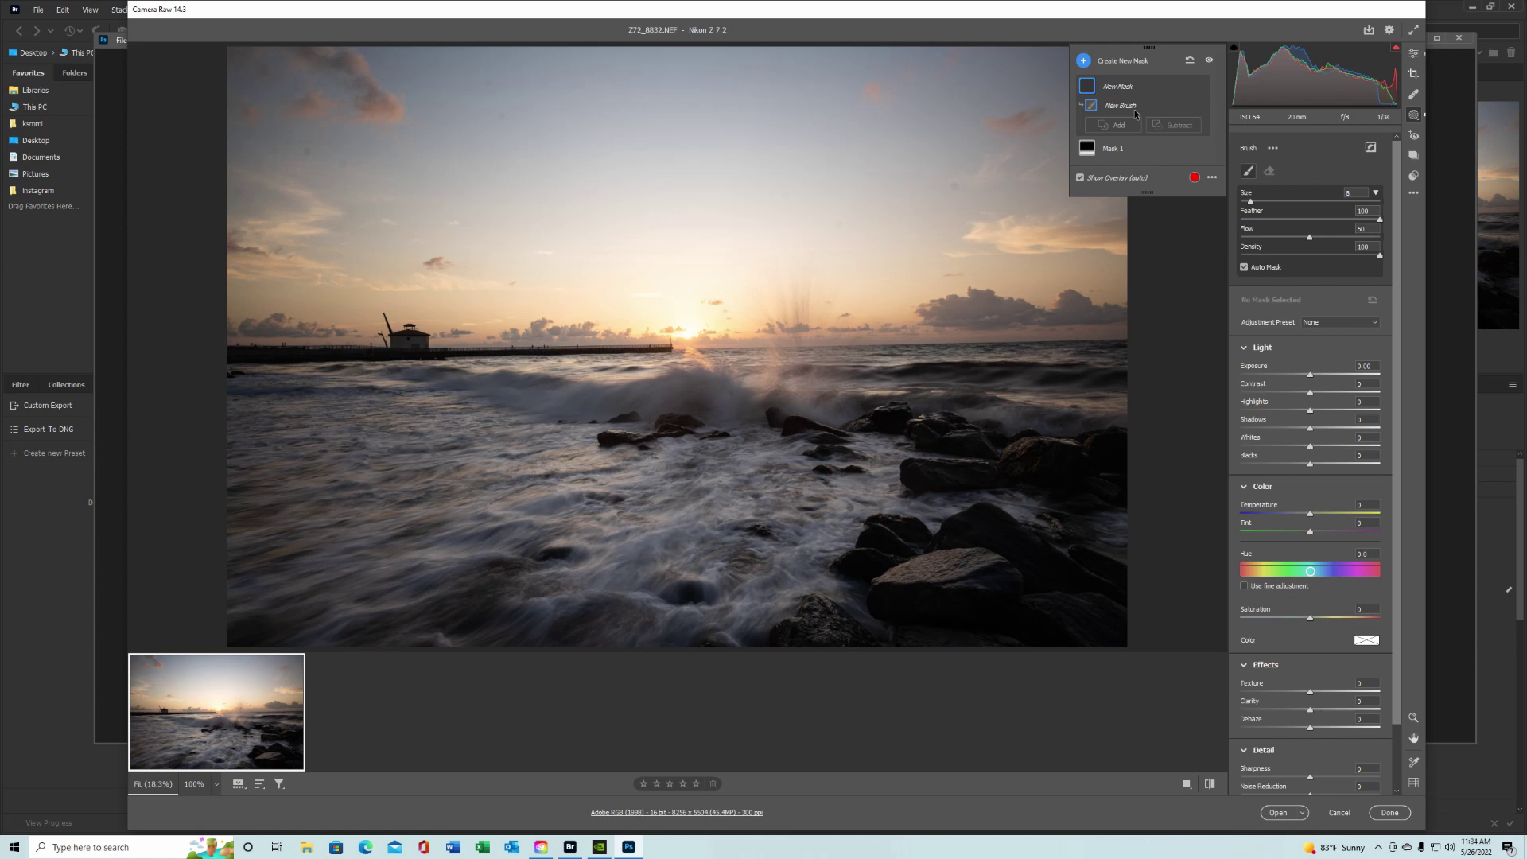
{"action": "mouse_move", "coordinate": [1057, 419]}
{"action": "left_mouse_down"}
{"action": "mouse_move", "coordinate": [1091, 507]}
{"action": "mouse_move", "coordinate": [1108, 490]}
{"action": "mouse_move", "coordinate": [970, 508]}
{"action": "mouse_move", "coordinate": [913, 600]}
{"action": "mouse_move", "coordinate": [998, 649]}
{"action": "mouse_move", "coordinate": [1137, 641]}
{"action": "mouse_move", "coordinate": [1108, 603]}
{"action": "mouse_move", "coordinate": [929, 560]}
{"action": "left_mouse_up"}
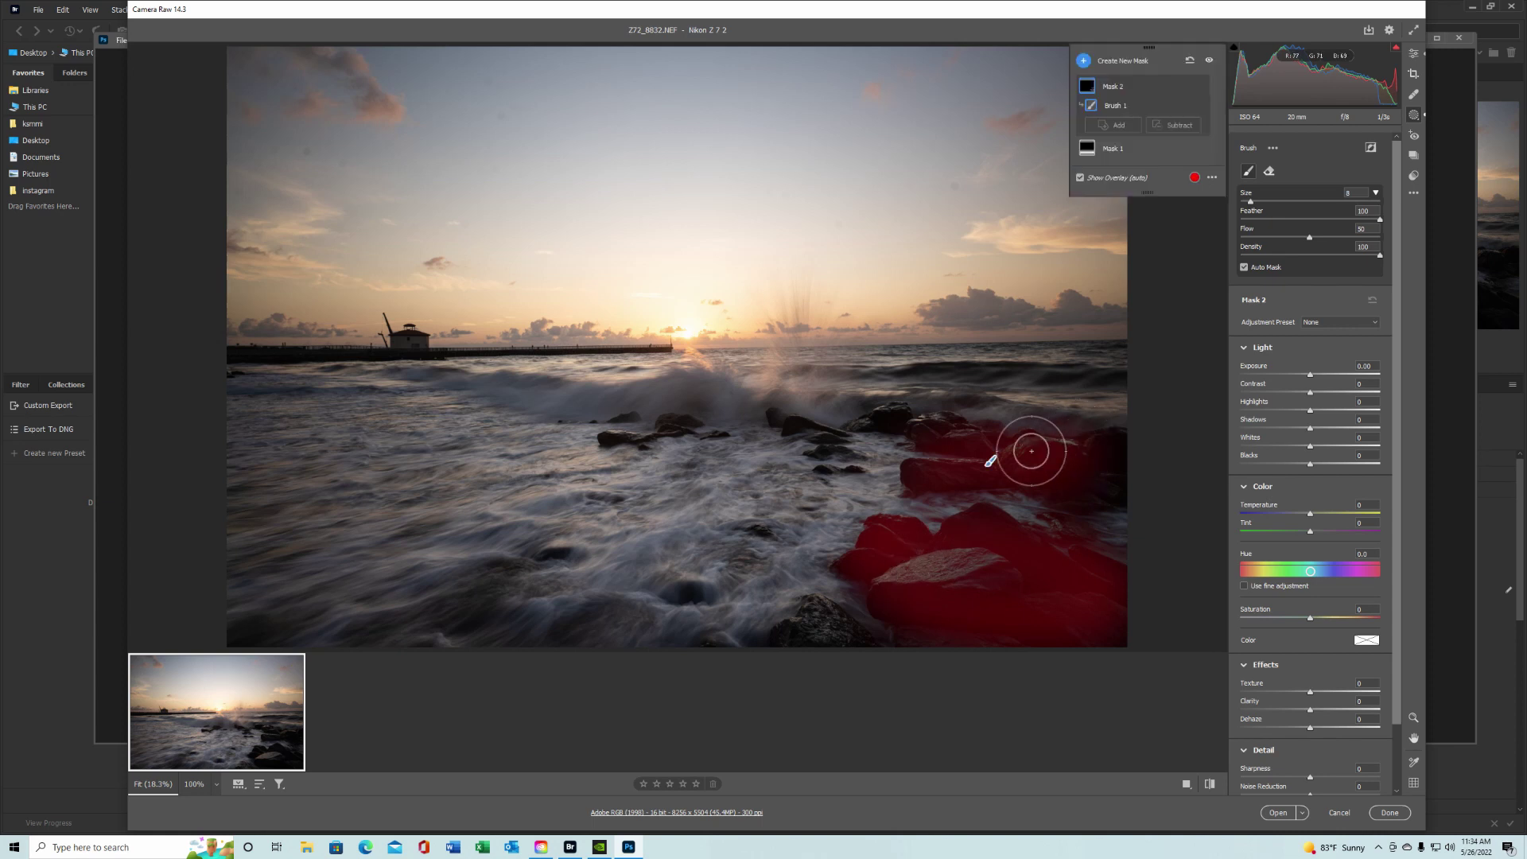
{"action": "mouse_move", "coordinate": [986, 446]}
{"action": "left_mouse_down"}
{"action": "mouse_move", "coordinate": [897, 452]}
{"action": "mouse_move", "coordinate": [877, 502]}
{"action": "mouse_move", "coordinate": [835, 461]}
{"action": "left_mouse_up"}
{"action": "left_click_drag", "start_coordinate": [700, 465], "coordinate": [684, 477]}
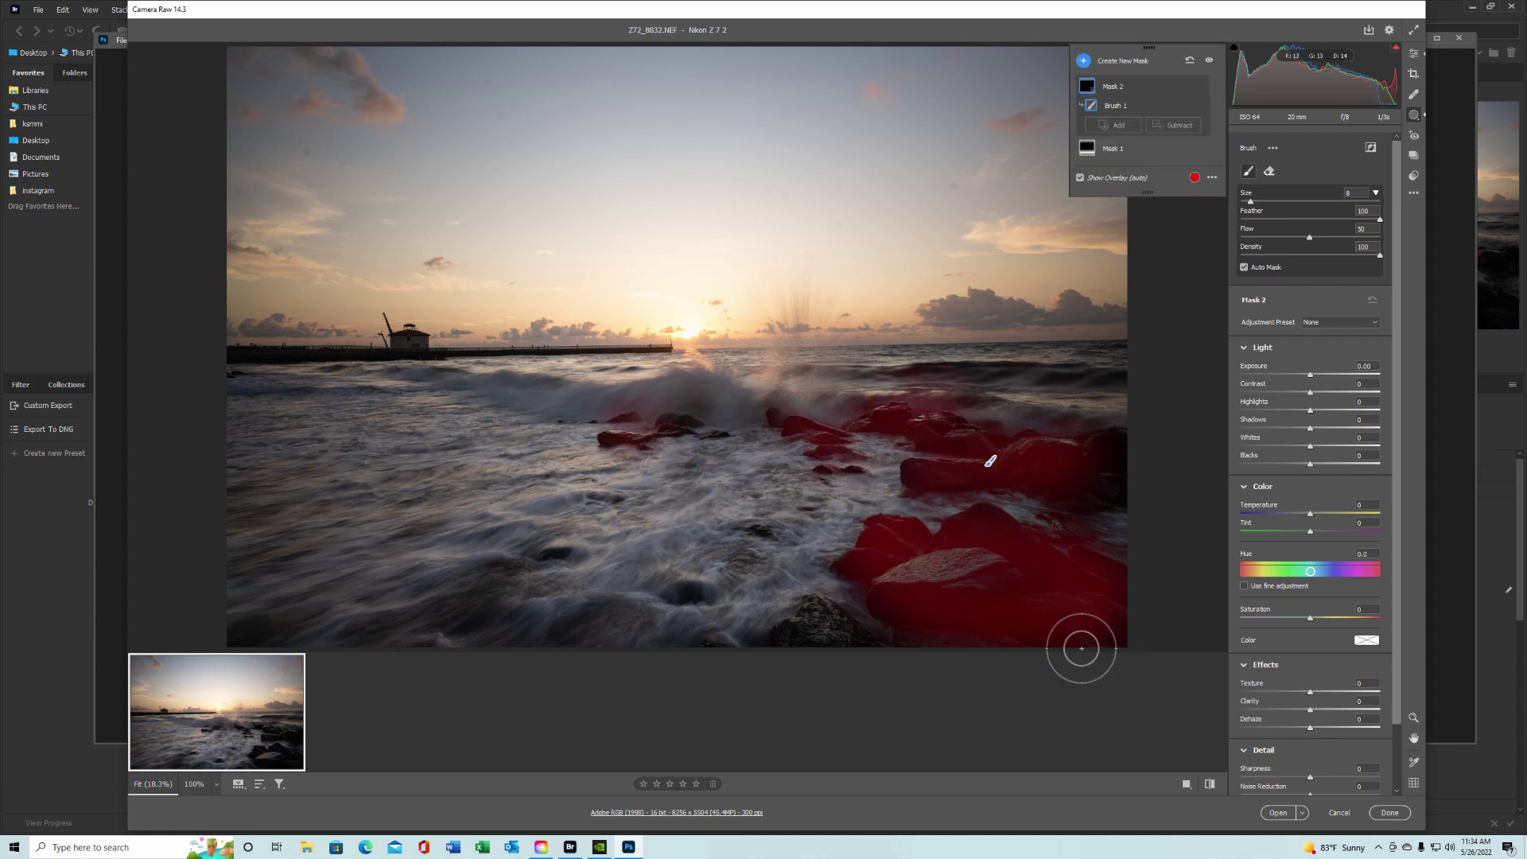
{"action": "mouse_move", "coordinate": [879, 658]}
{"action": "left_mouse_down"}
{"action": "mouse_move", "coordinate": [844, 663]}
{"action": "mouse_move", "coordinate": [903, 606]}
{"action": "left_mouse_up"}
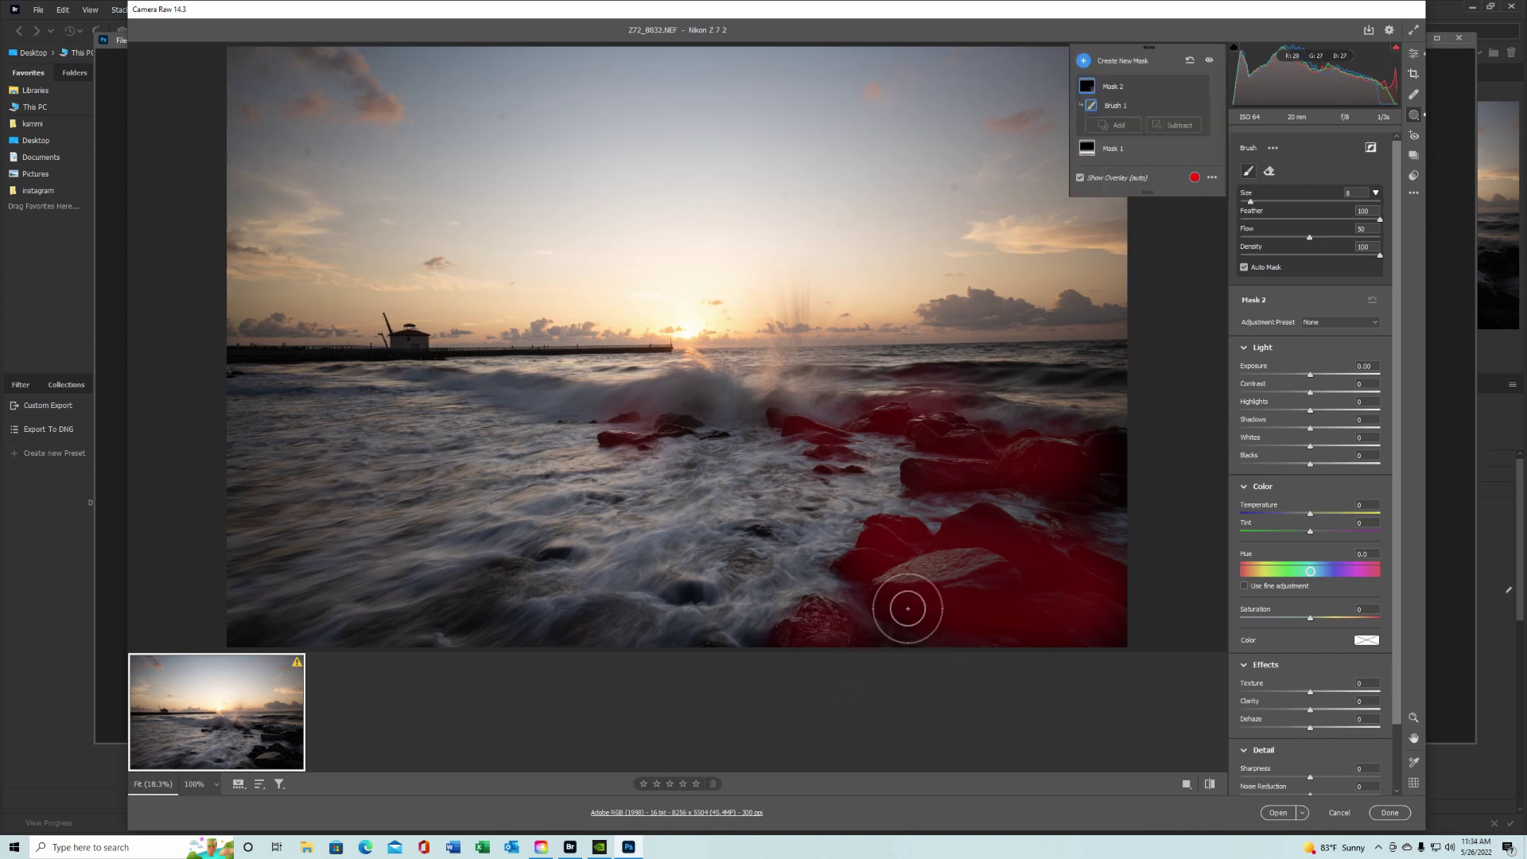
{"action": "left_click_drag", "start_coordinate": [937, 453], "coordinate": [1153, 500]}
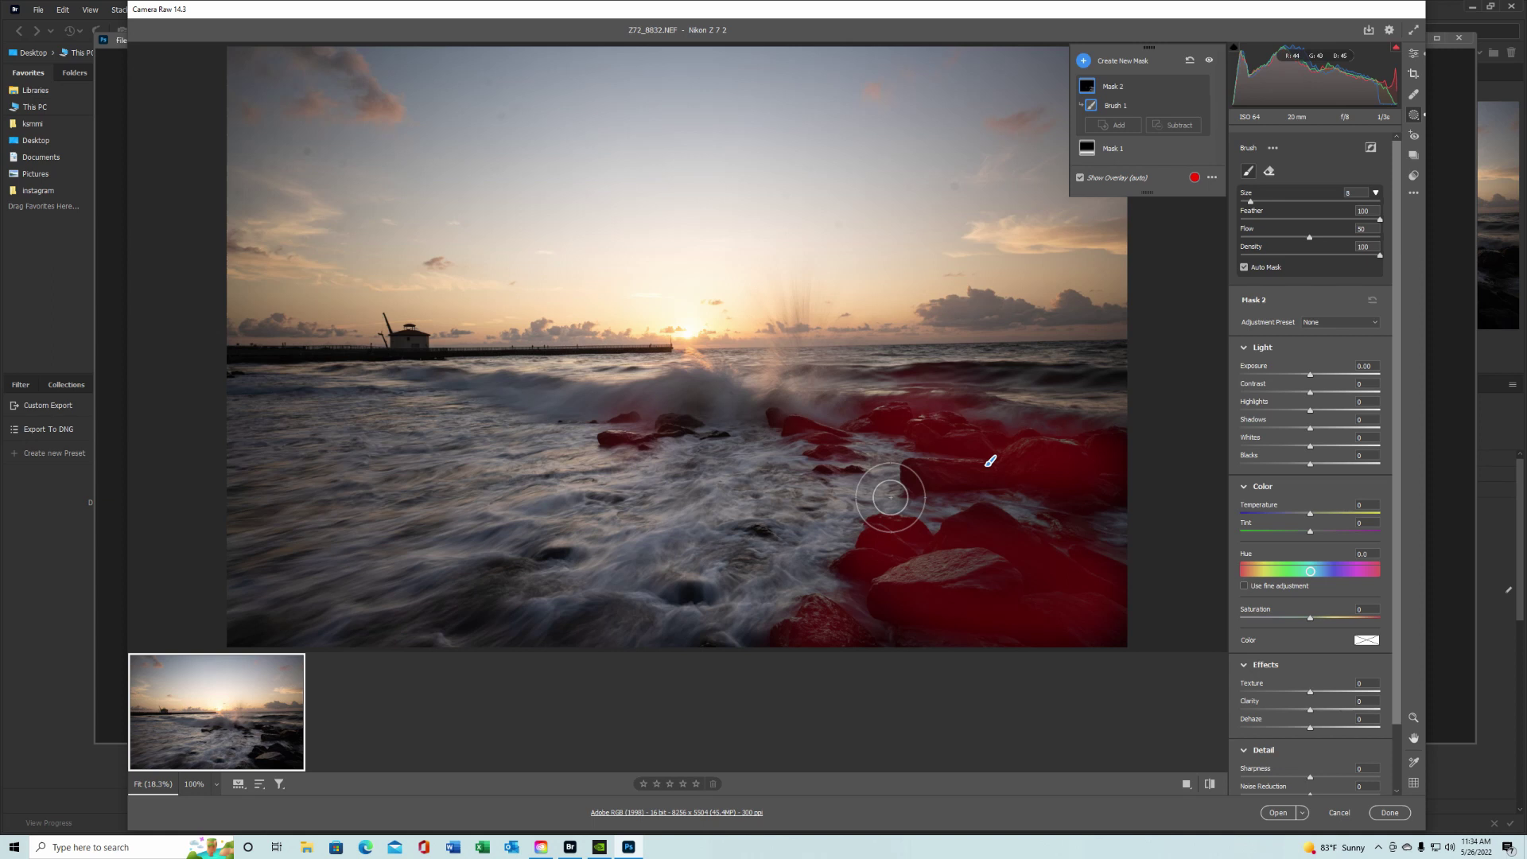
{"action": "left_click_drag", "start_coordinate": [879, 477], "coordinate": [871, 480]}
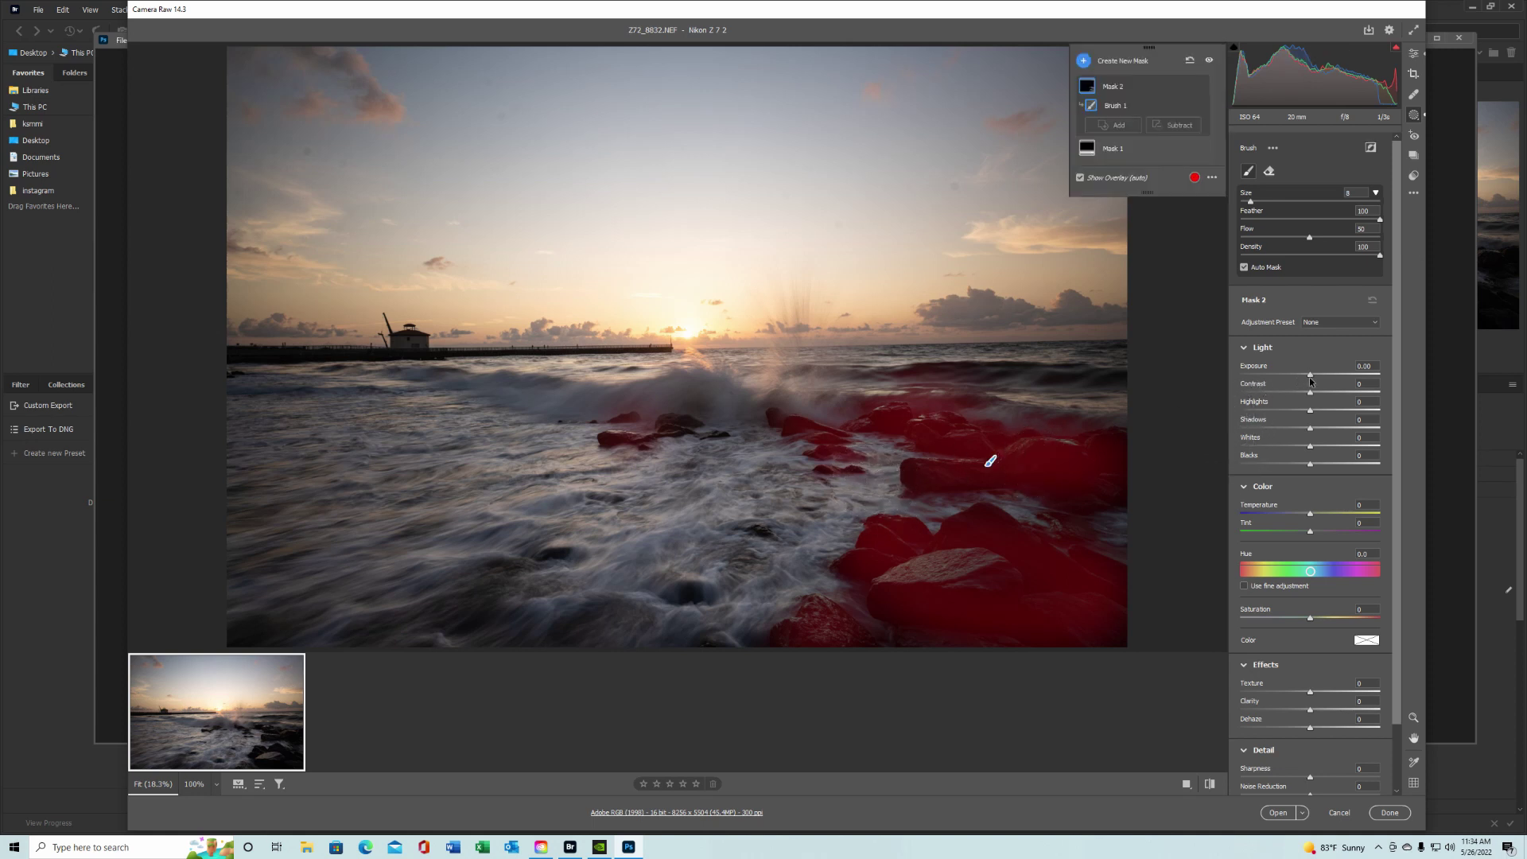
{"action": "left_click_drag", "start_coordinate": [1313, 377], "coordinate": [1323, 435]}
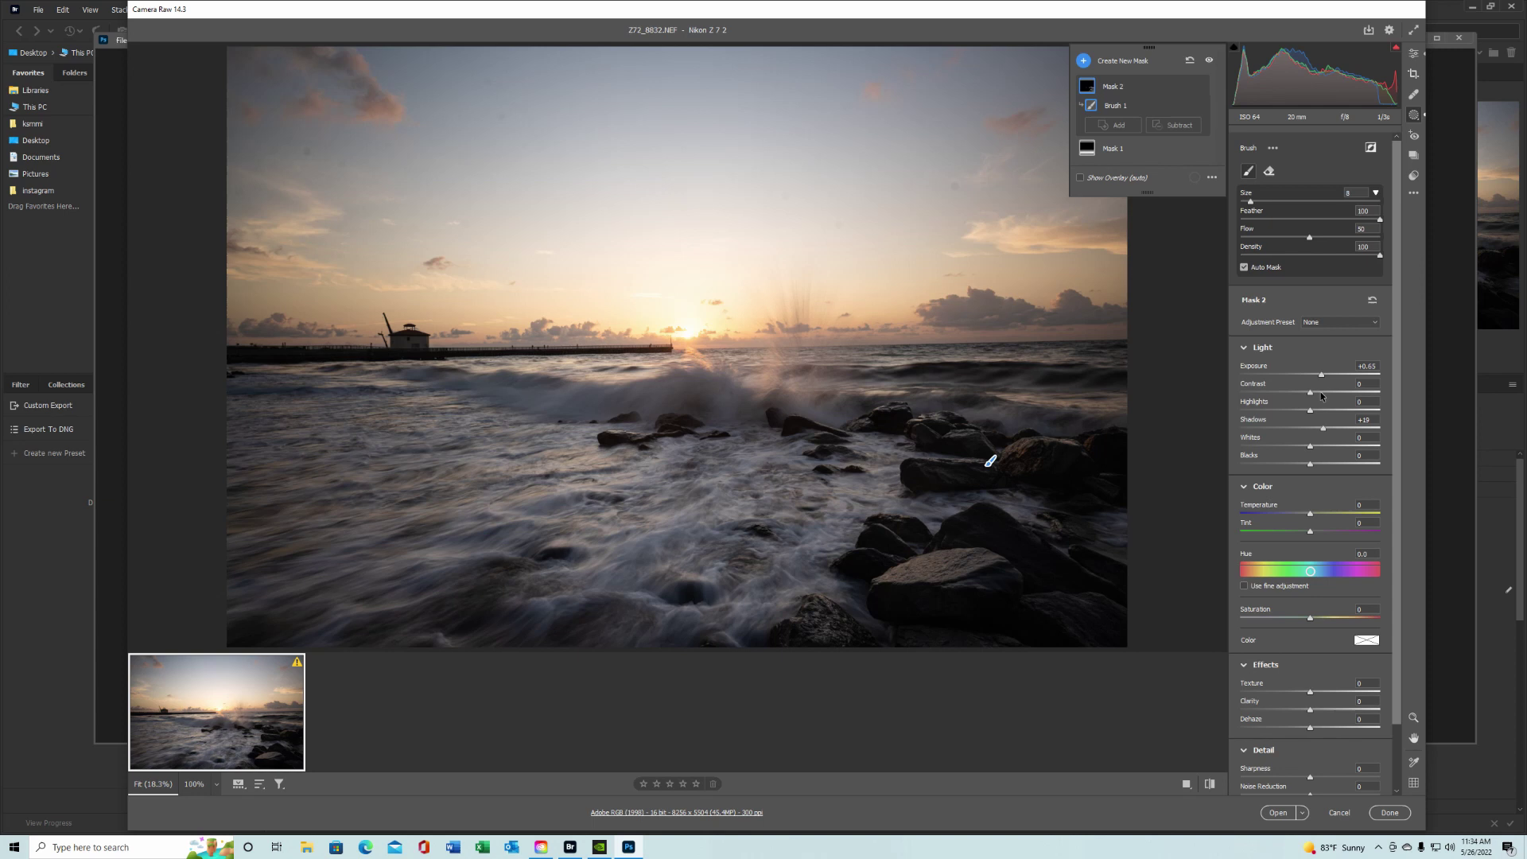
{"action": "left_click_drag", "start_coordinate": [1322, 378], "coordinate": [1331, 382]}
Step: Brush a third mask over the foreground water and foam at Exposure +0.35, Temperature +27
{"action": "left_click", "coordinate": [1121, 70]}
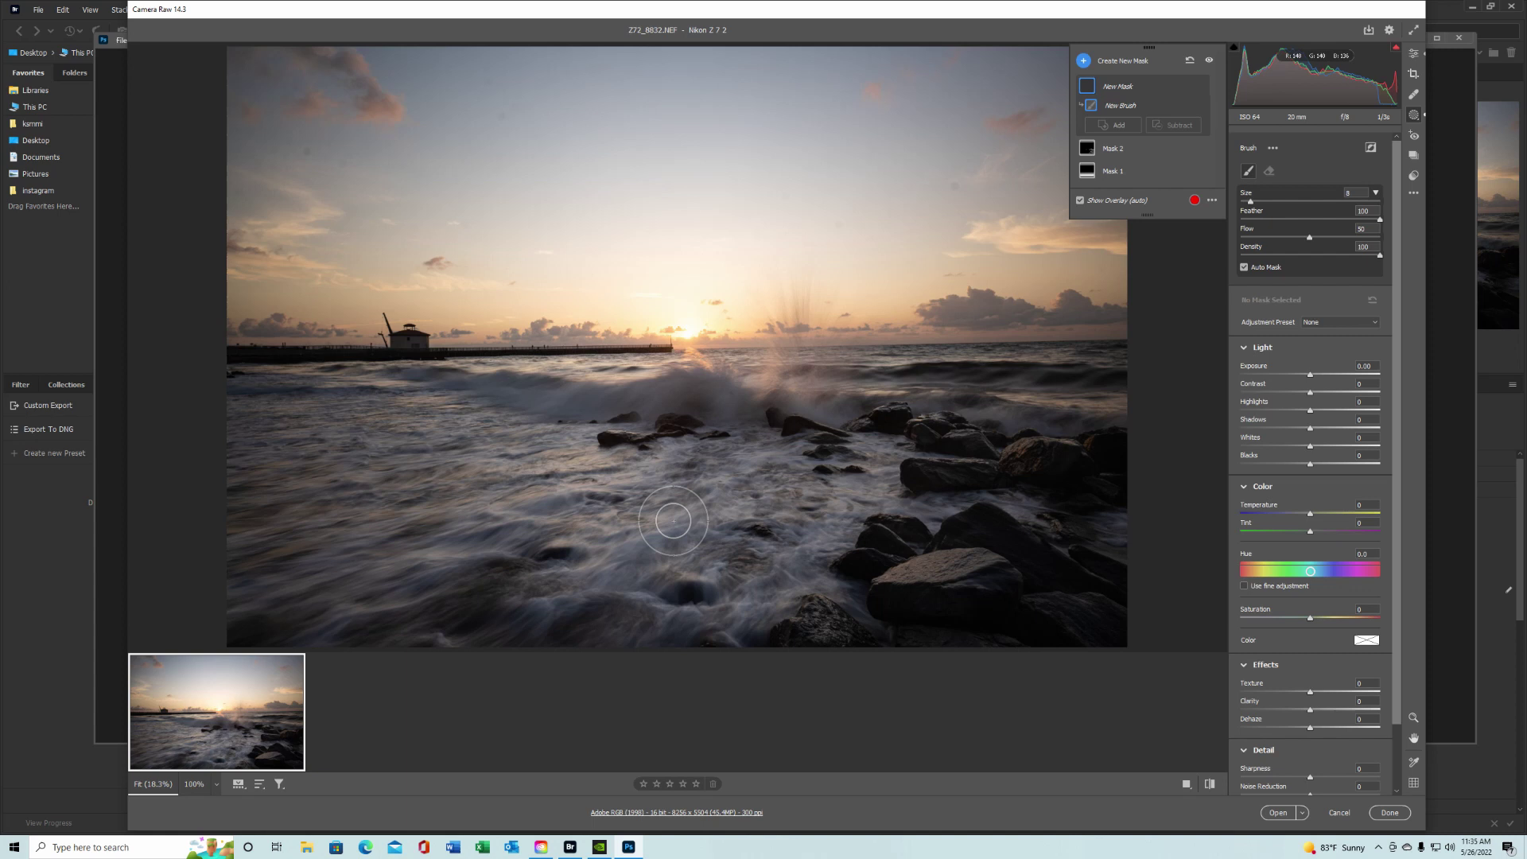
{"action": "left_click_drag", "start_coordinate": [629, 543], "coordinate": [433, 568]}
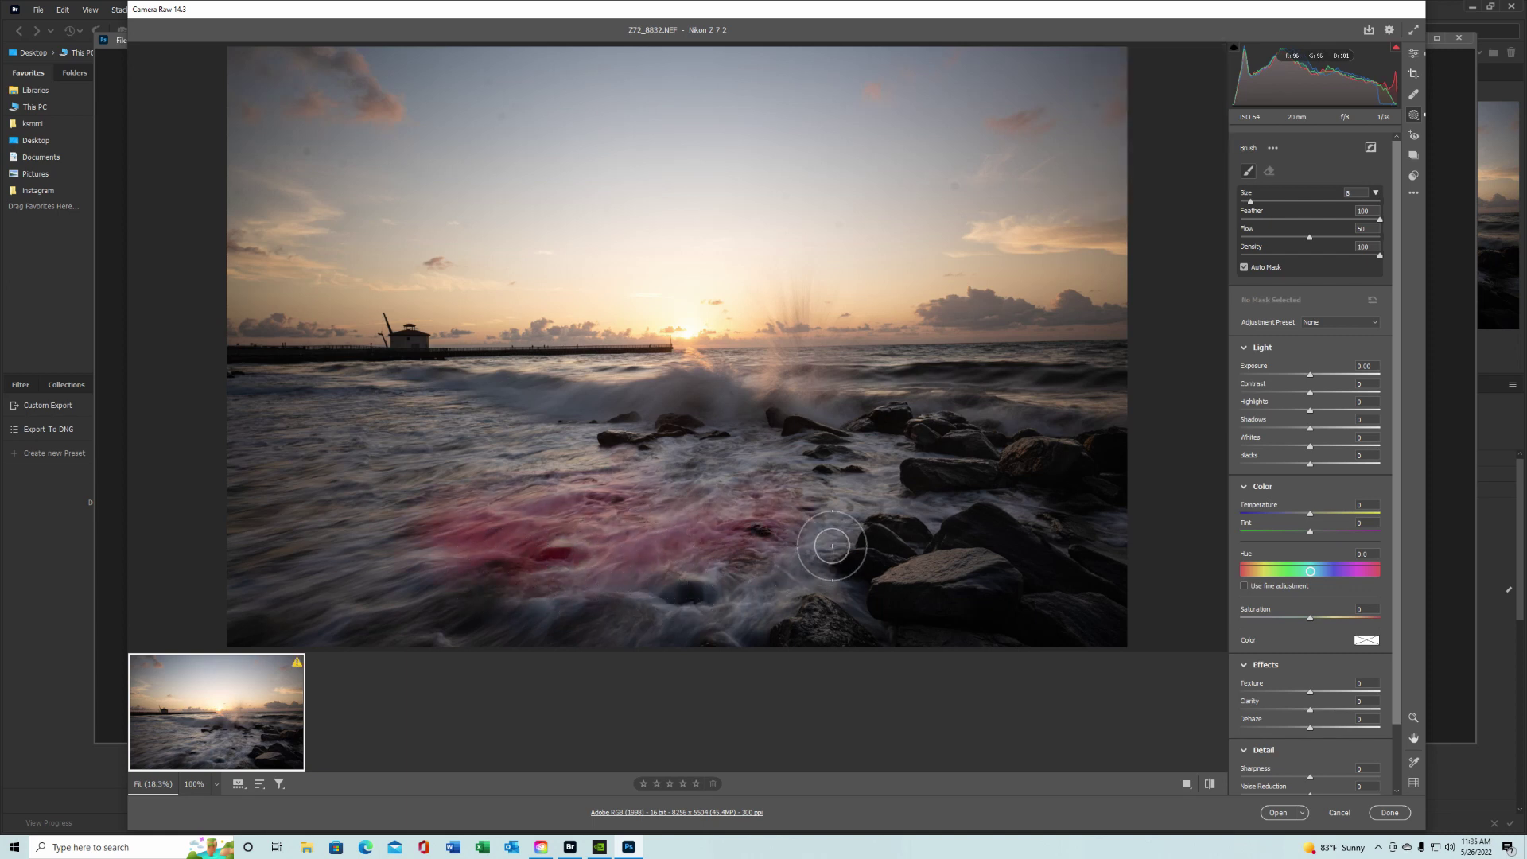
{"action": "mouse_move", "coordinate": [803, 538]}
{"action": "left_mouse_down"}
{"action": "mouse_move", "coordinate": [767, 519]}
{"action": "mouse_move", "coordinate": [751, 465]}
{"action": "mouse_move", "coordinate": [494, 427]}
{"action": "left_mouse_up"}
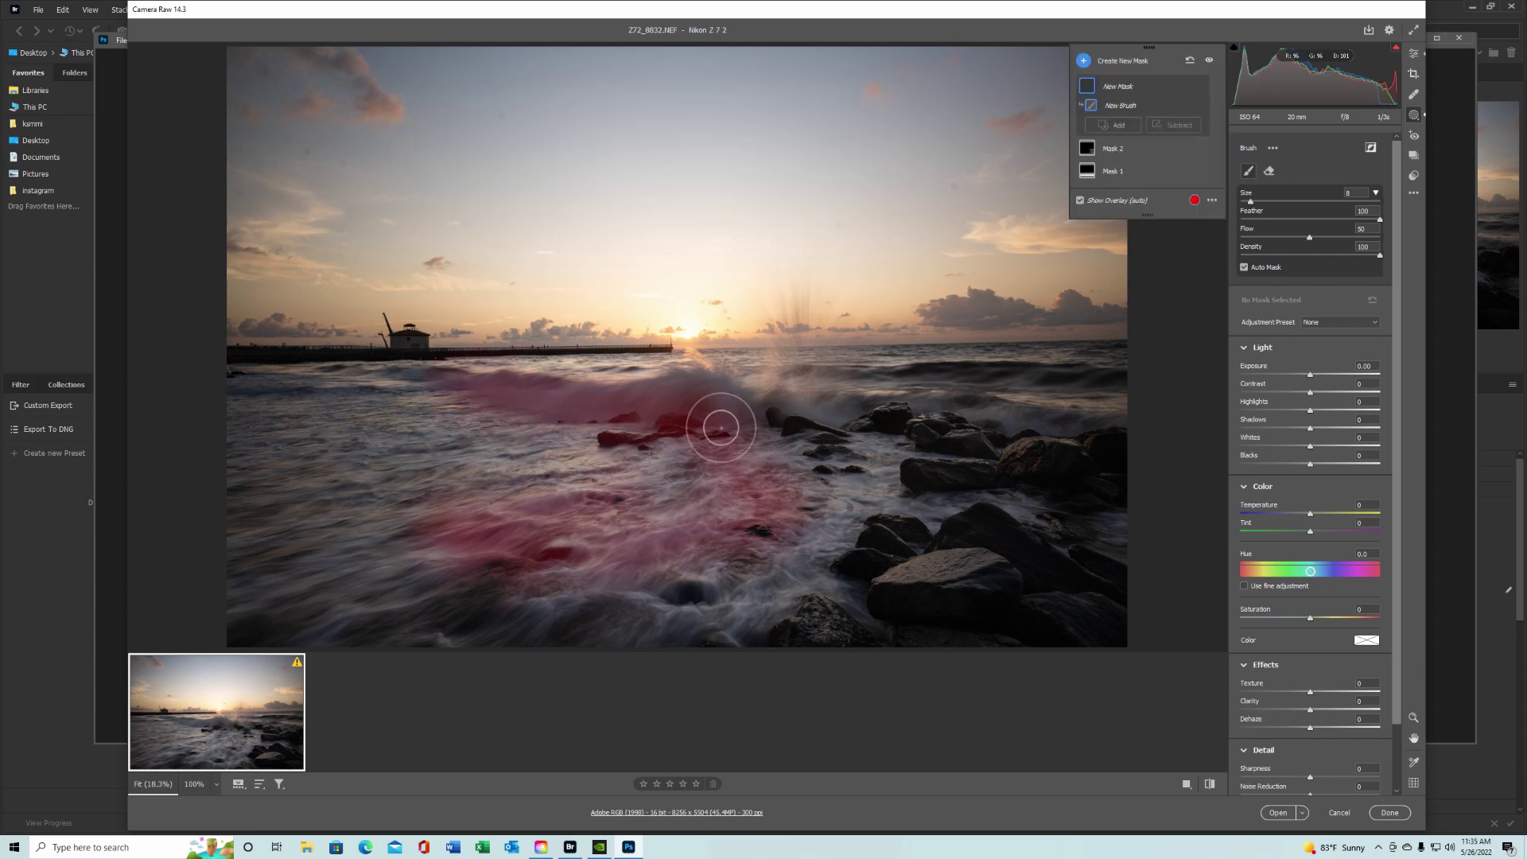
{"action": "left_click_drag", "start_coordinate": [1311, 380], "coordinate": [1316, 380]}
{"action": "left_click", "coordinate": [1328, 517]}
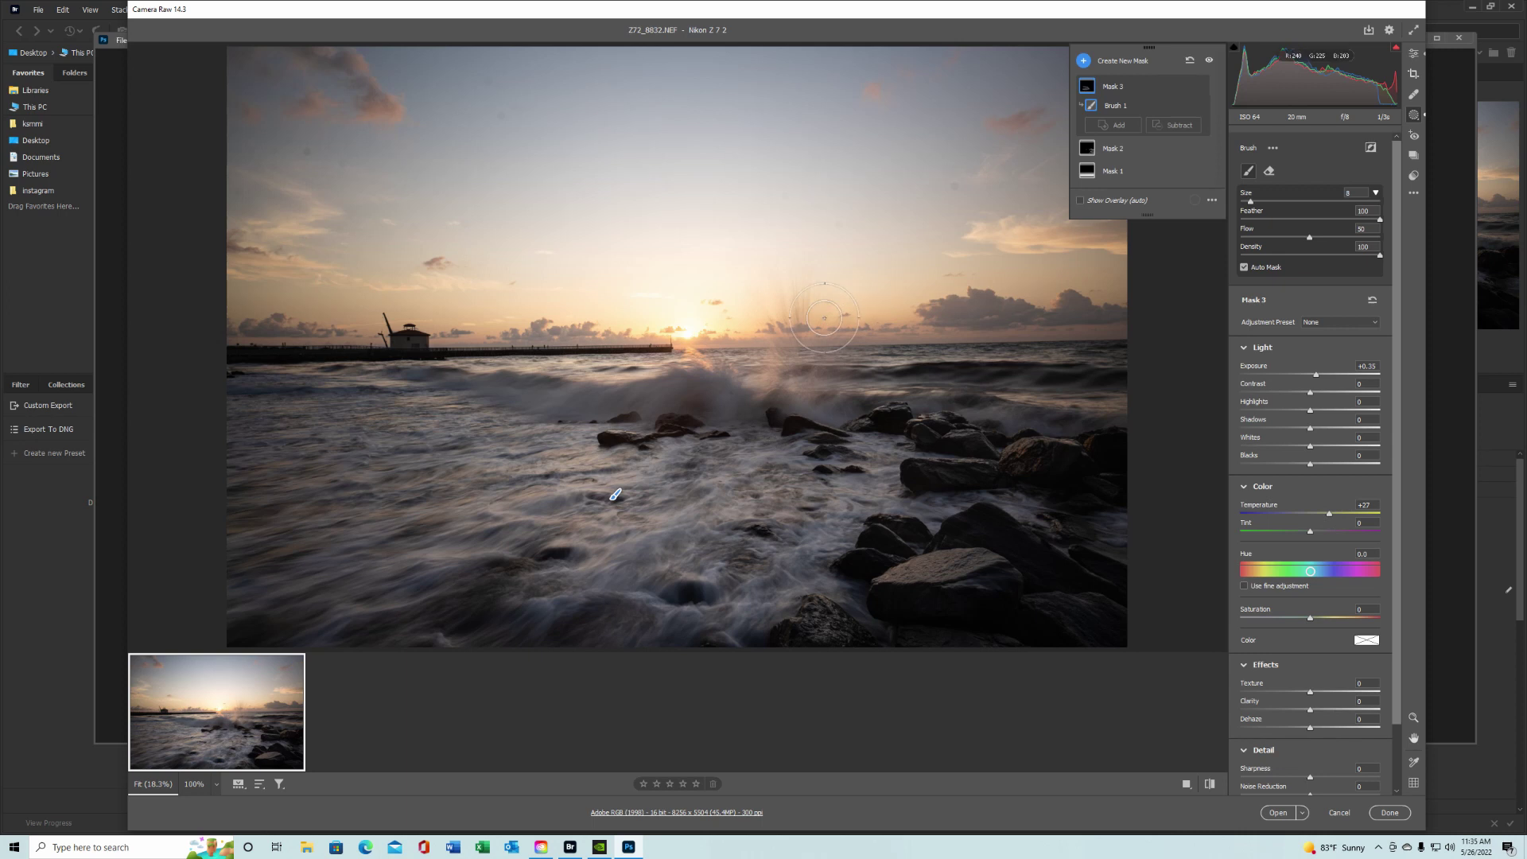
Step: Brush a fourth mask over the lighthouse and pier at Exposure +1.00, Shadows +9
{"action": "key", "text": "shift+k"}
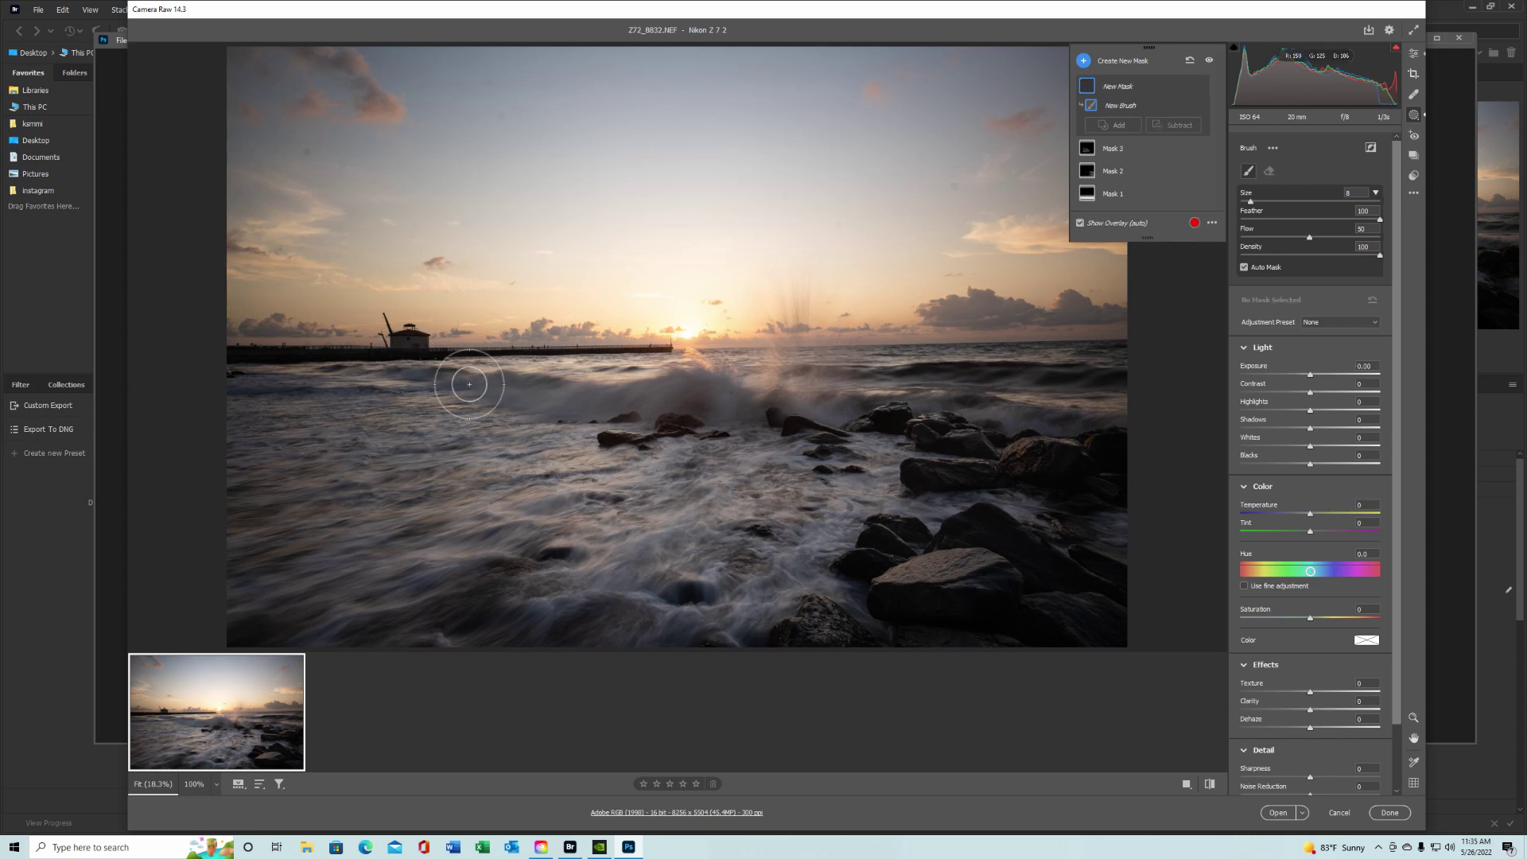
{"action": "left_click_drag", "start_coordinate": [408, 336], "coordinate": [420, 344]}
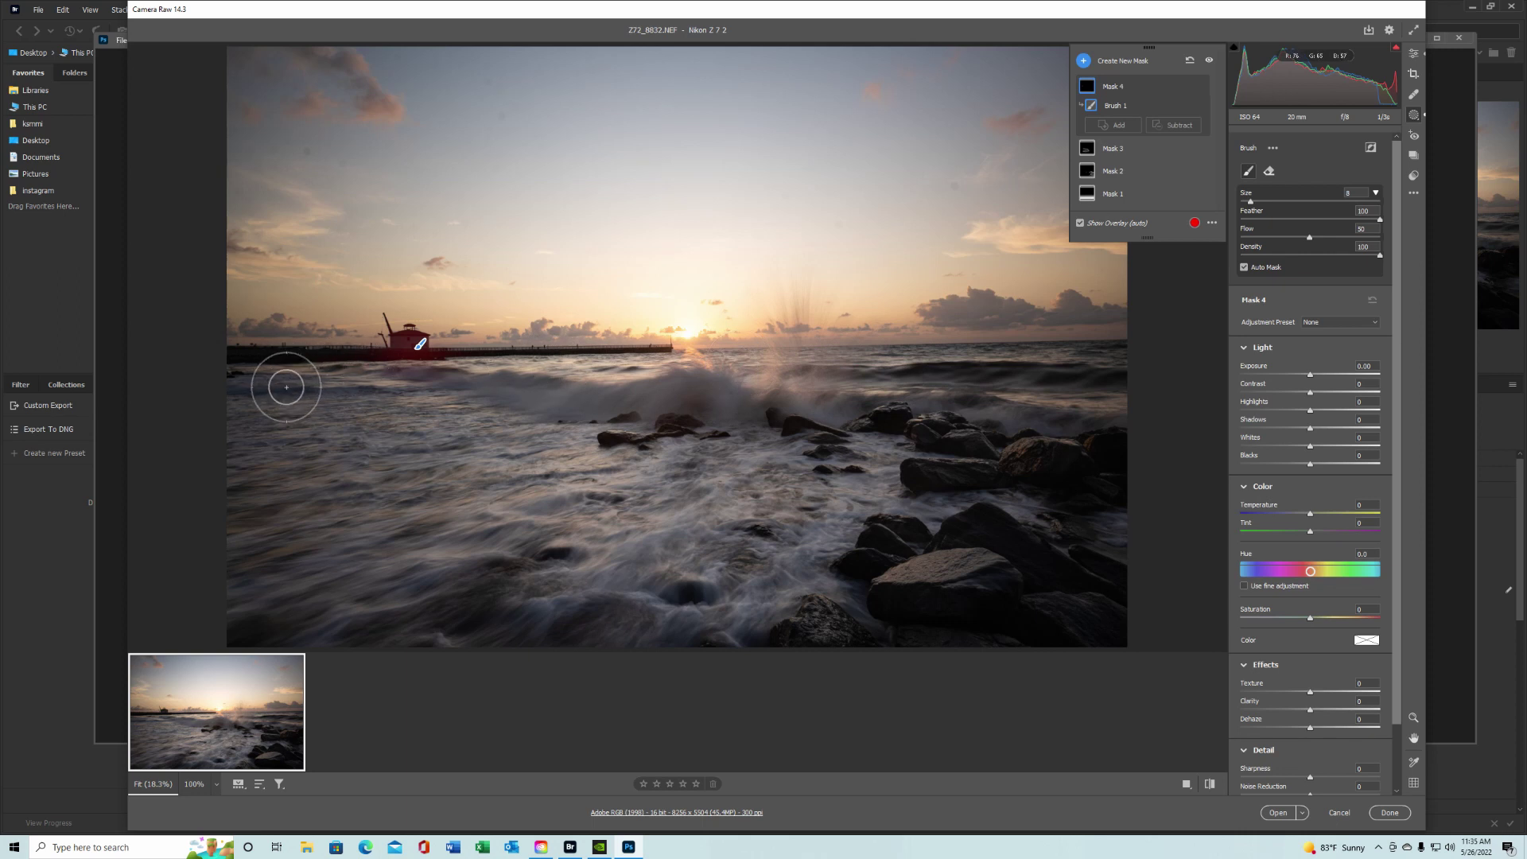
{"action": "mouse_move", "coordinate": [286, 375]}
{"action": "left_mouse_down"}
{"action": "mouse_move", "coordinate": [352, 392]}
{"action": "mouse_move", "coordinate": [698, 396]}
{"action": "left_mouse_up"}
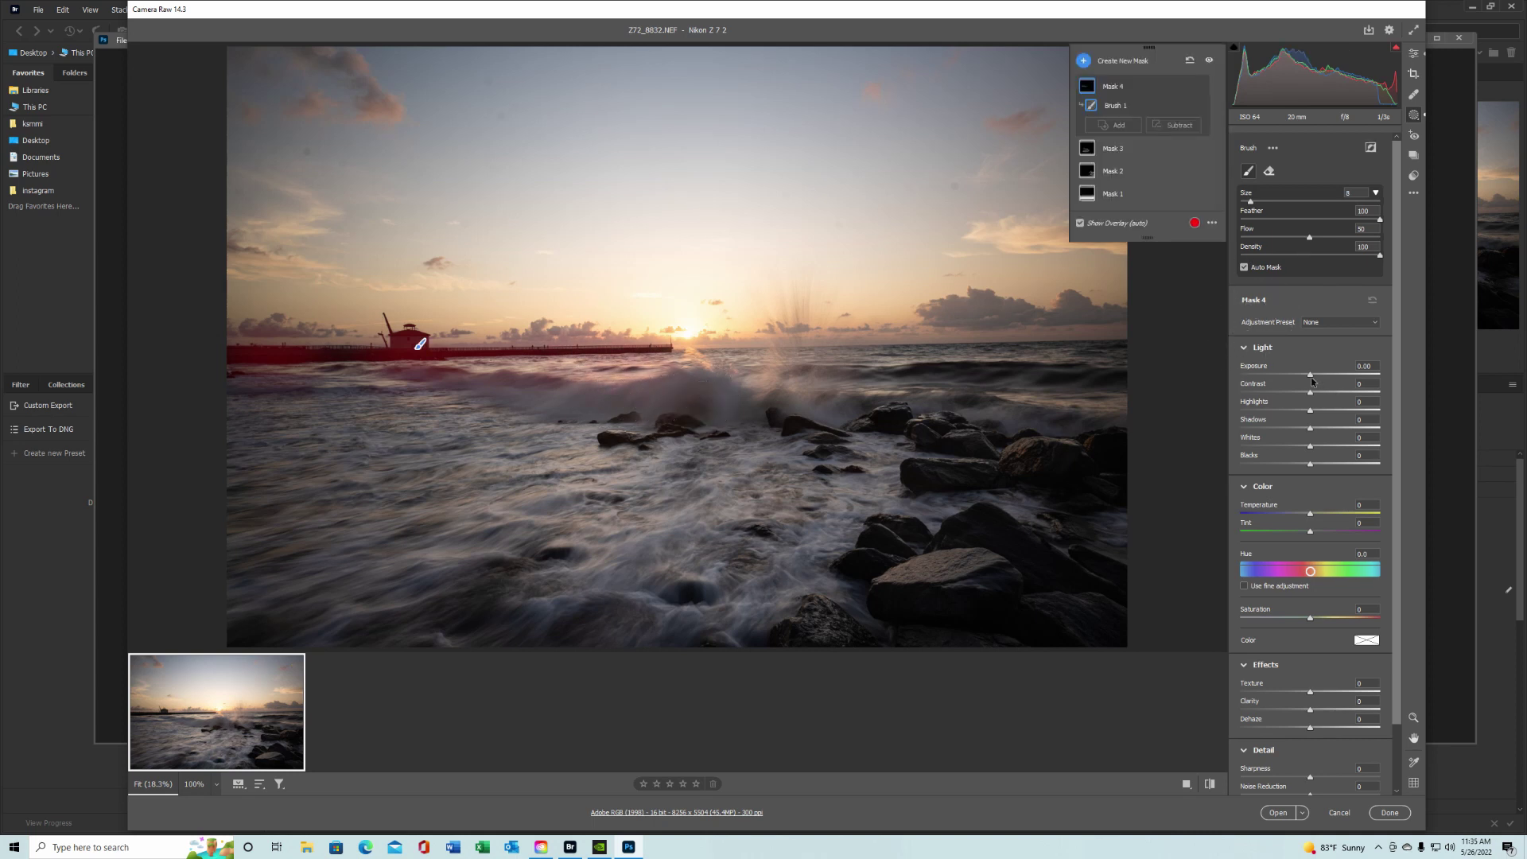
{"action": "left_click_drag", "start_coordinate": [1310, 374], "coordinate": [1335, 380]}
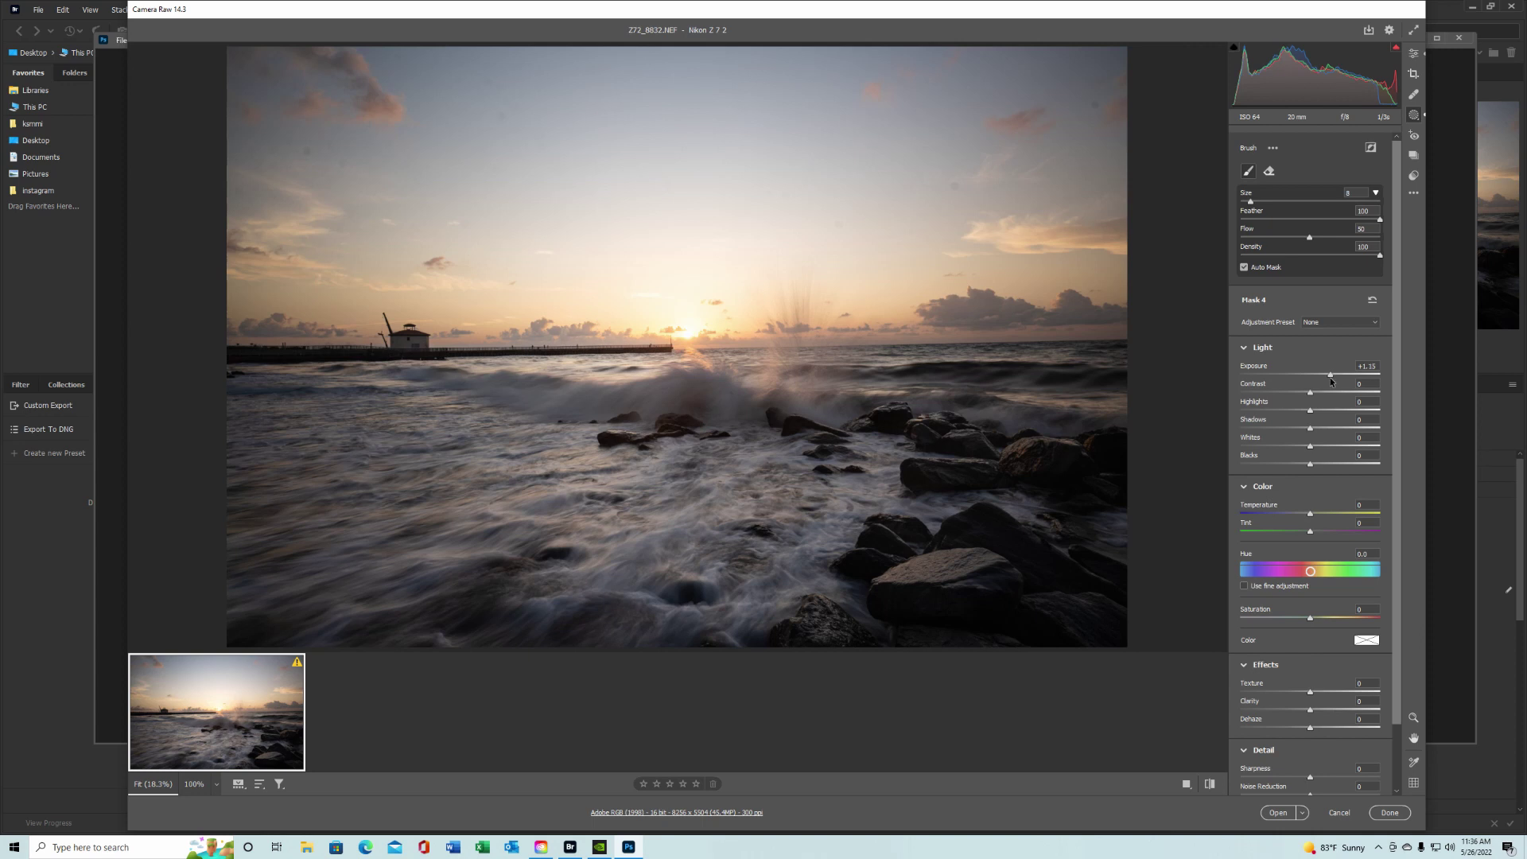
{"action": "left_click_drag", "start_coordinate": [1330, 379], "coordinate": [1317, 430]}
Step: Open the pier image, then give Z72_8751.NEF Tint +26, slight warmth, Texture +15, Dehaze +7
{"action": "left_click", "coordinate": [1278, 812]}
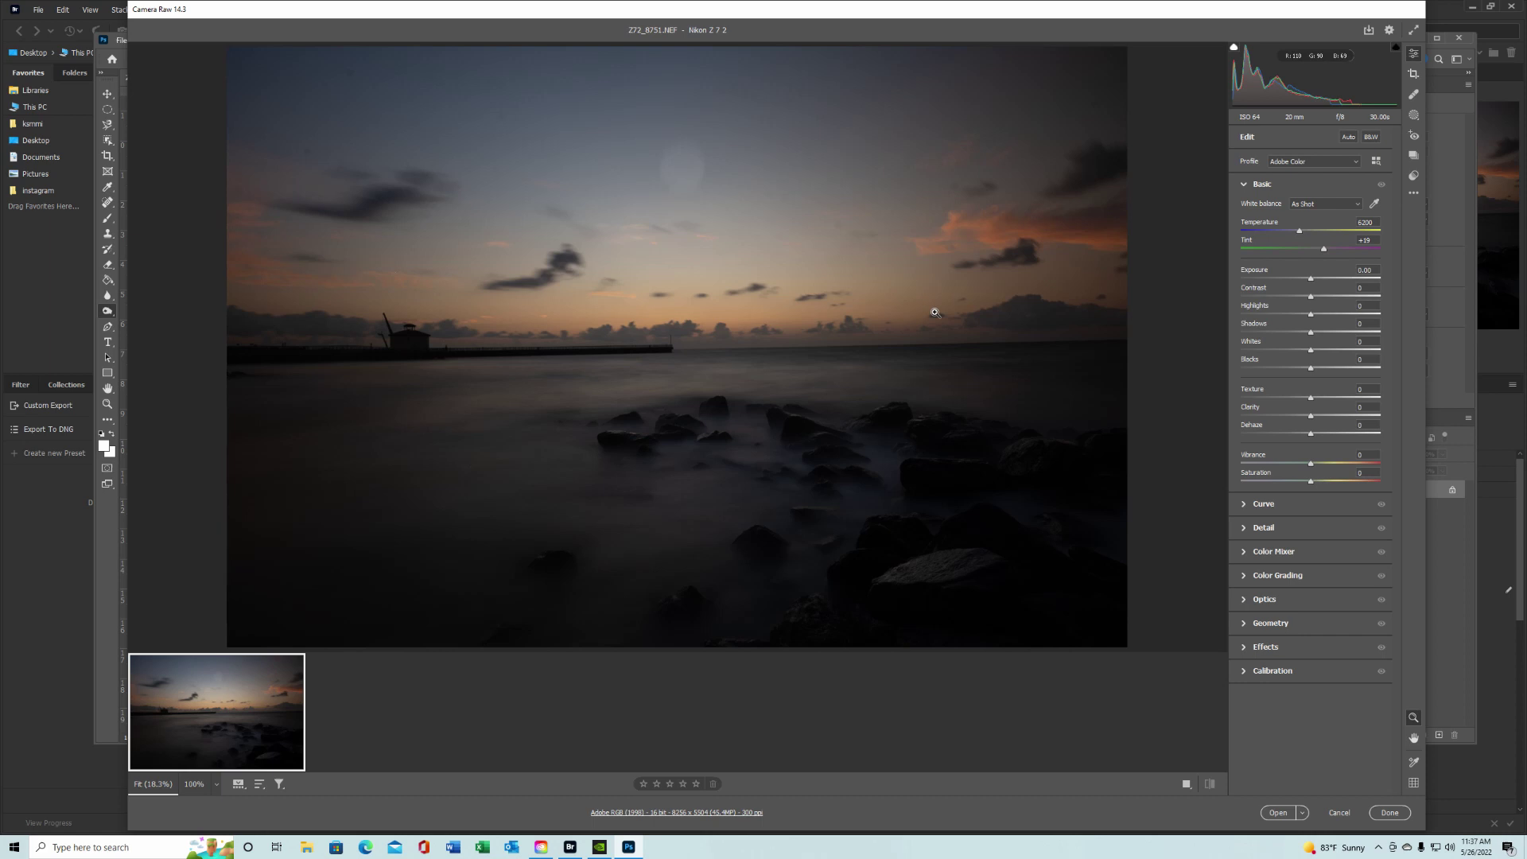
{"action": "left_click_drag", "start_coordinate": [1324, 248], "coordinate": [1331, 253]}
{"action": "left_click_drag", "start_coordinate": [1299, 232], "coordinate": [1303, 237]}
{"action": "left_click_drag", "start_coordinate": [1311, 397], "coordinate": [1320, 421]}
{"action": "left_click_drag", "start_coordinate": [1310, 435], "coordinate": [1330, 438]}
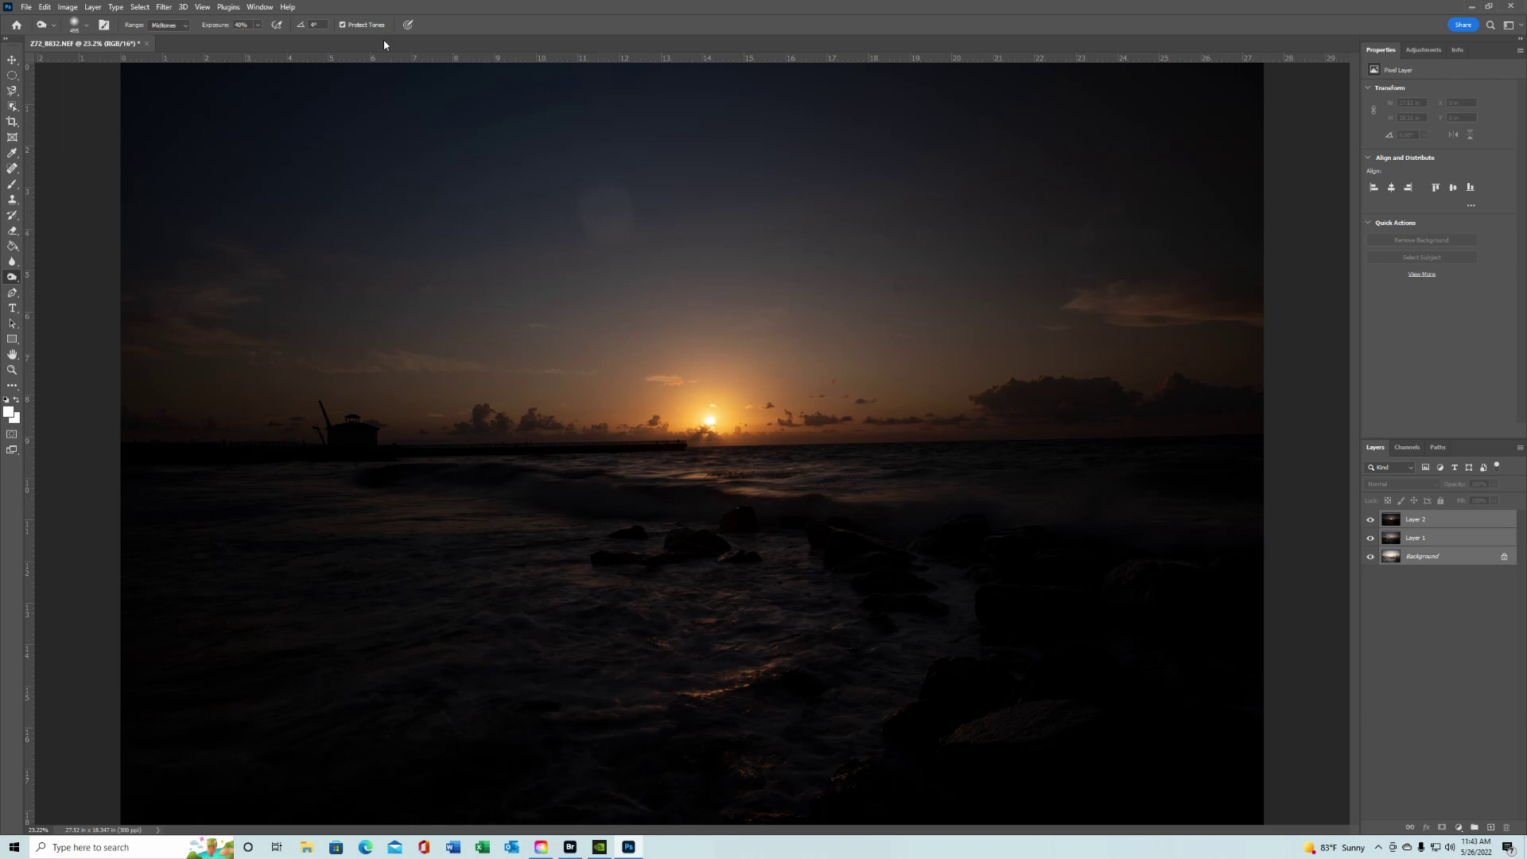
Step: Auto-align the three exposure layers using Auto projection
{"action": "left_click", "coordinate": [45, 8]}
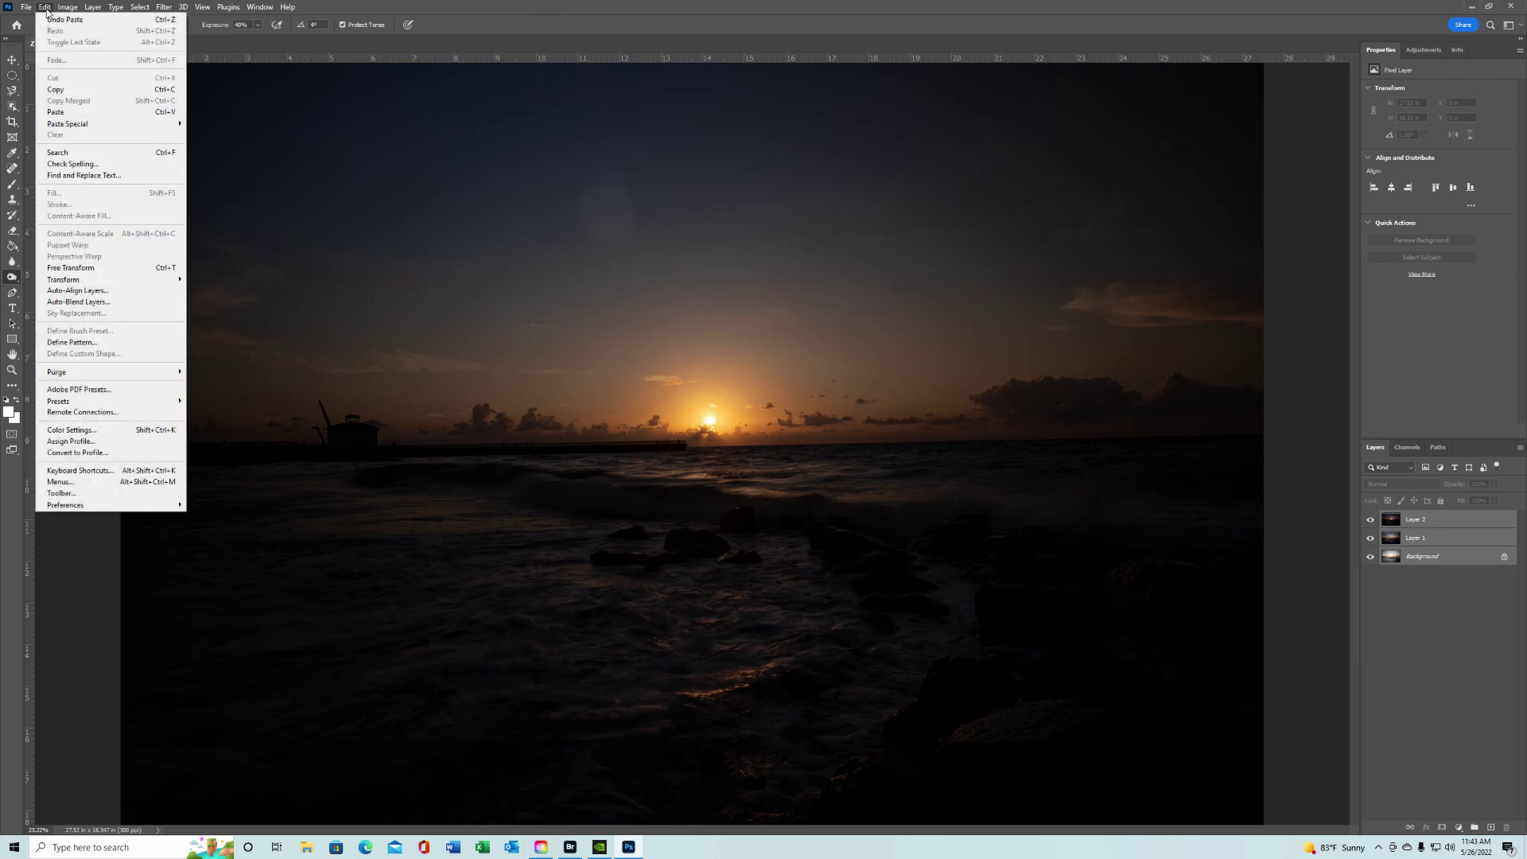
{"action": "left_click", "coordinate": [100, 294]}
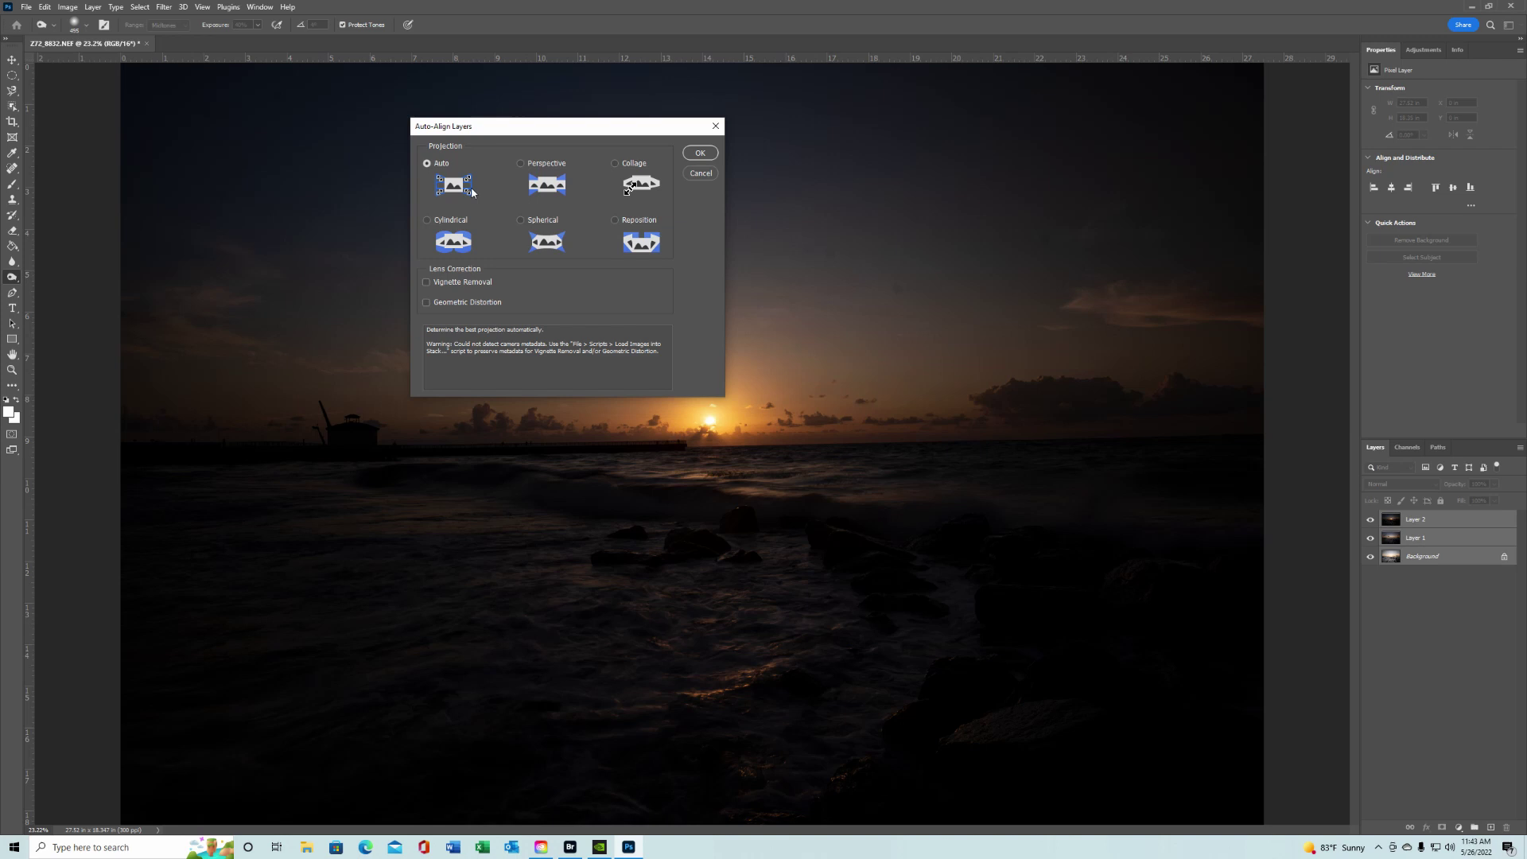
{"action": "left_click", "coordinate": [712, 155]}
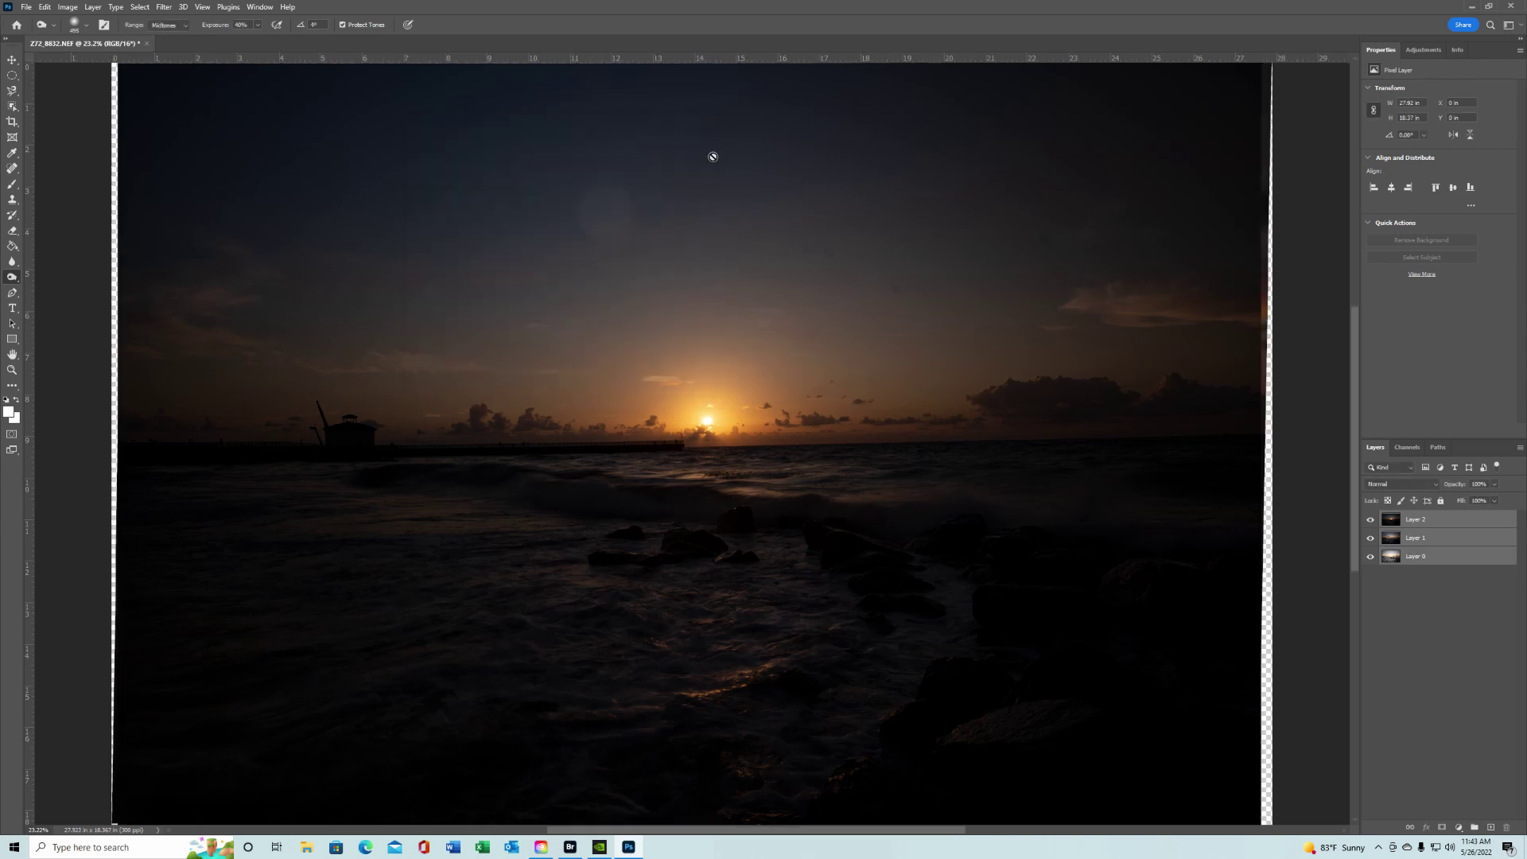
{"action": "left_click", "coordinate": [1371, 519]}
{"action": "left_click", "coordinate": [1370, 538]}
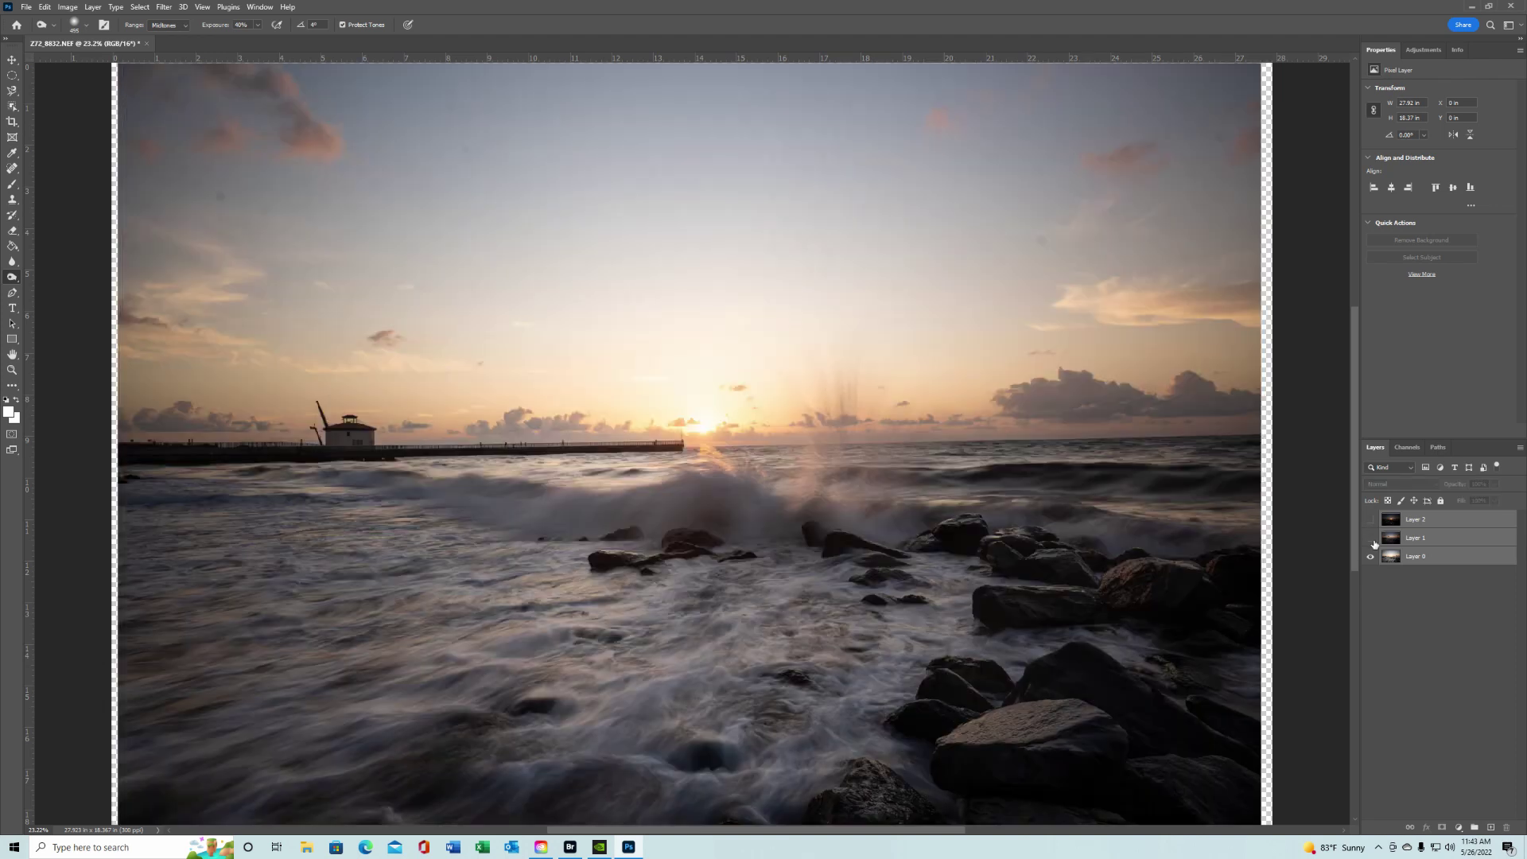
{"action": "left_click", "coordinate": [1372, 540]}
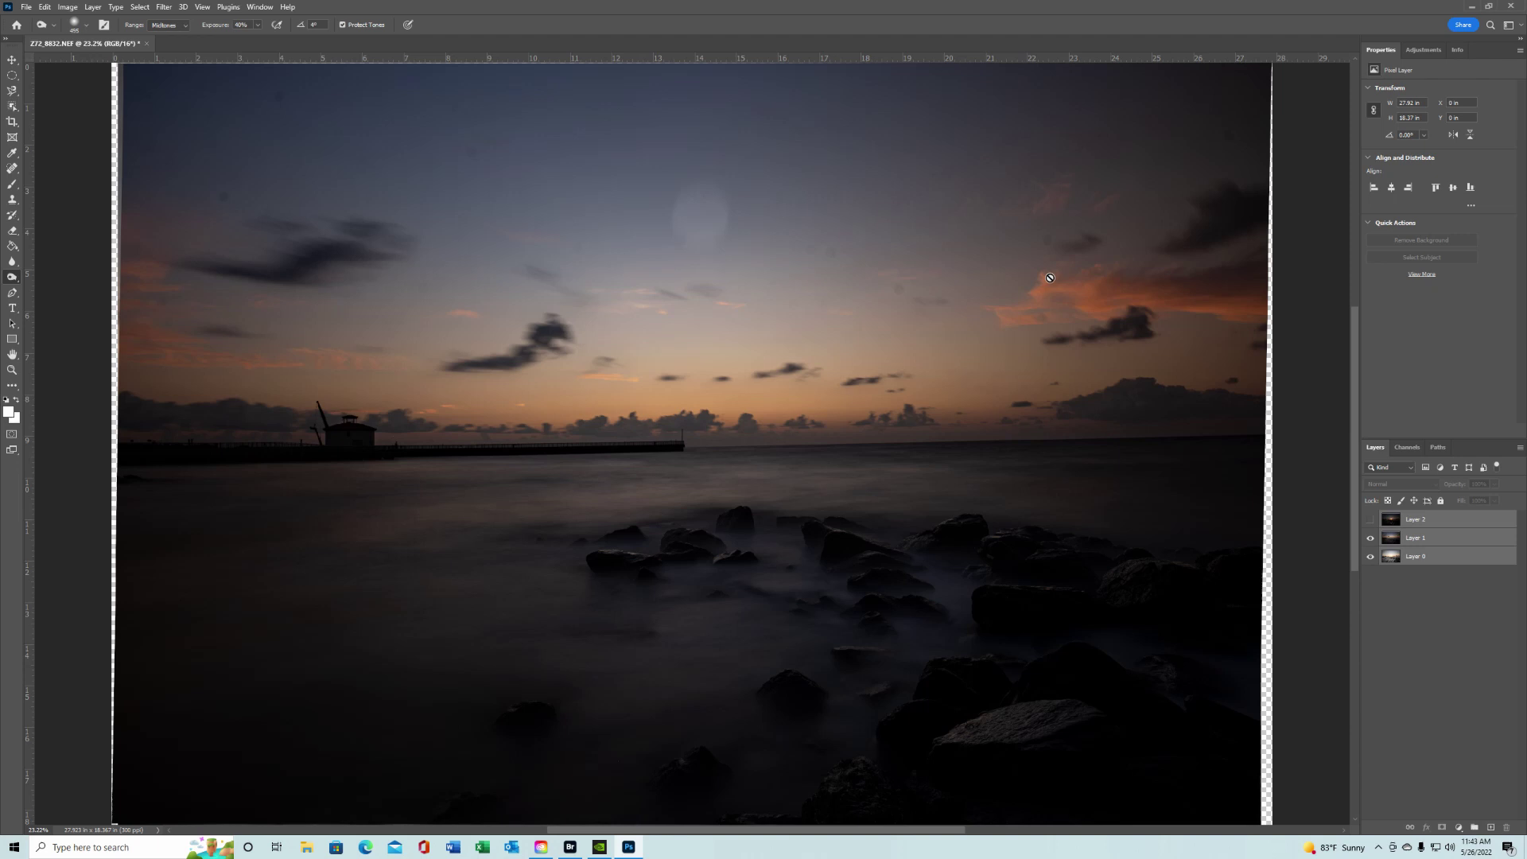
{"action": "left_click", "coordinate": [1370, 519]}
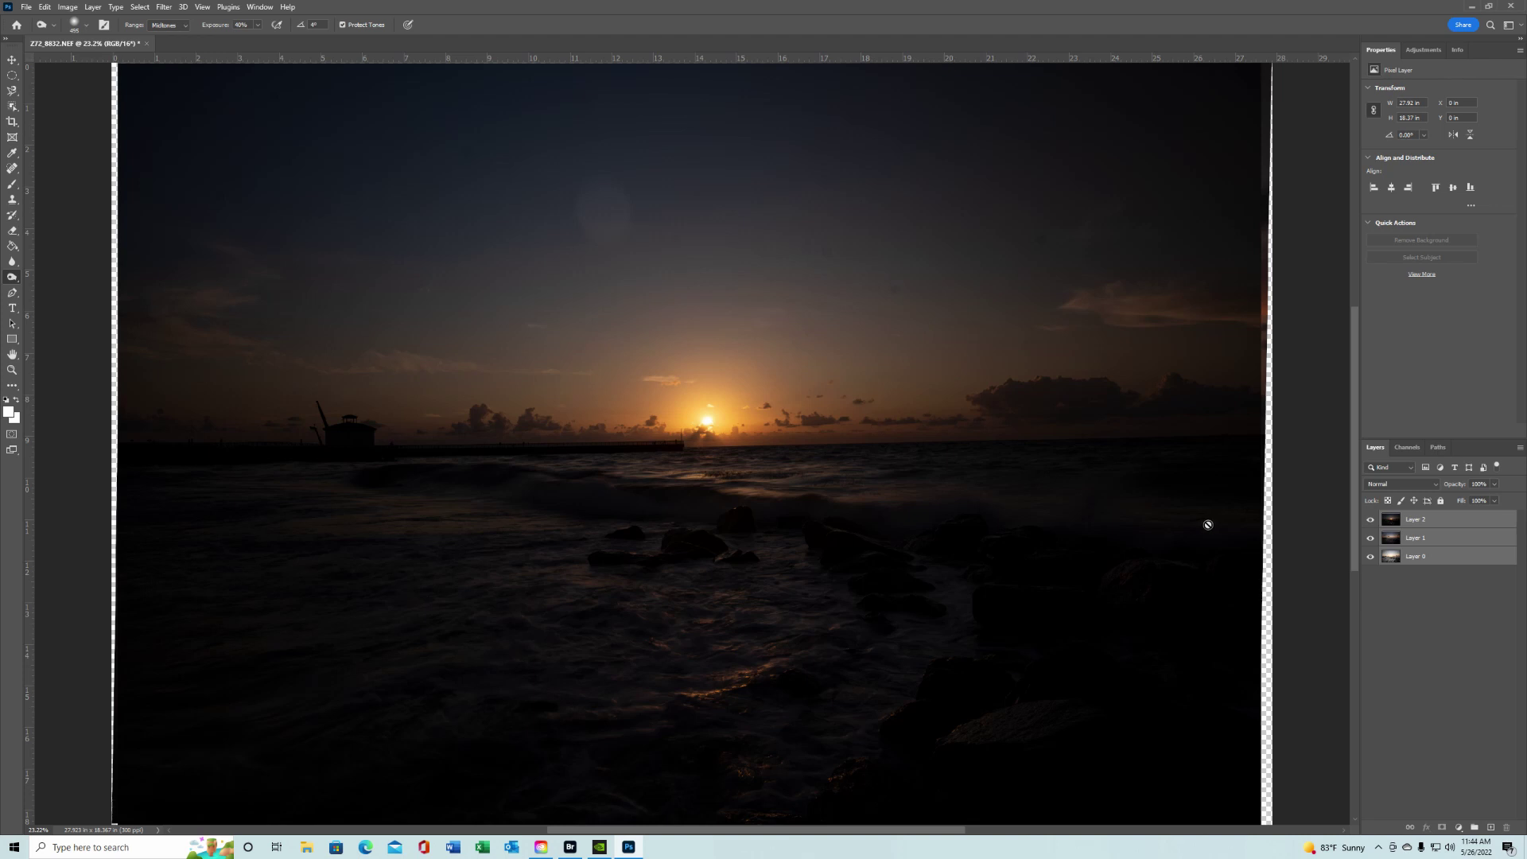
{"action": "left_click", "coordinate": [1370, 519]}
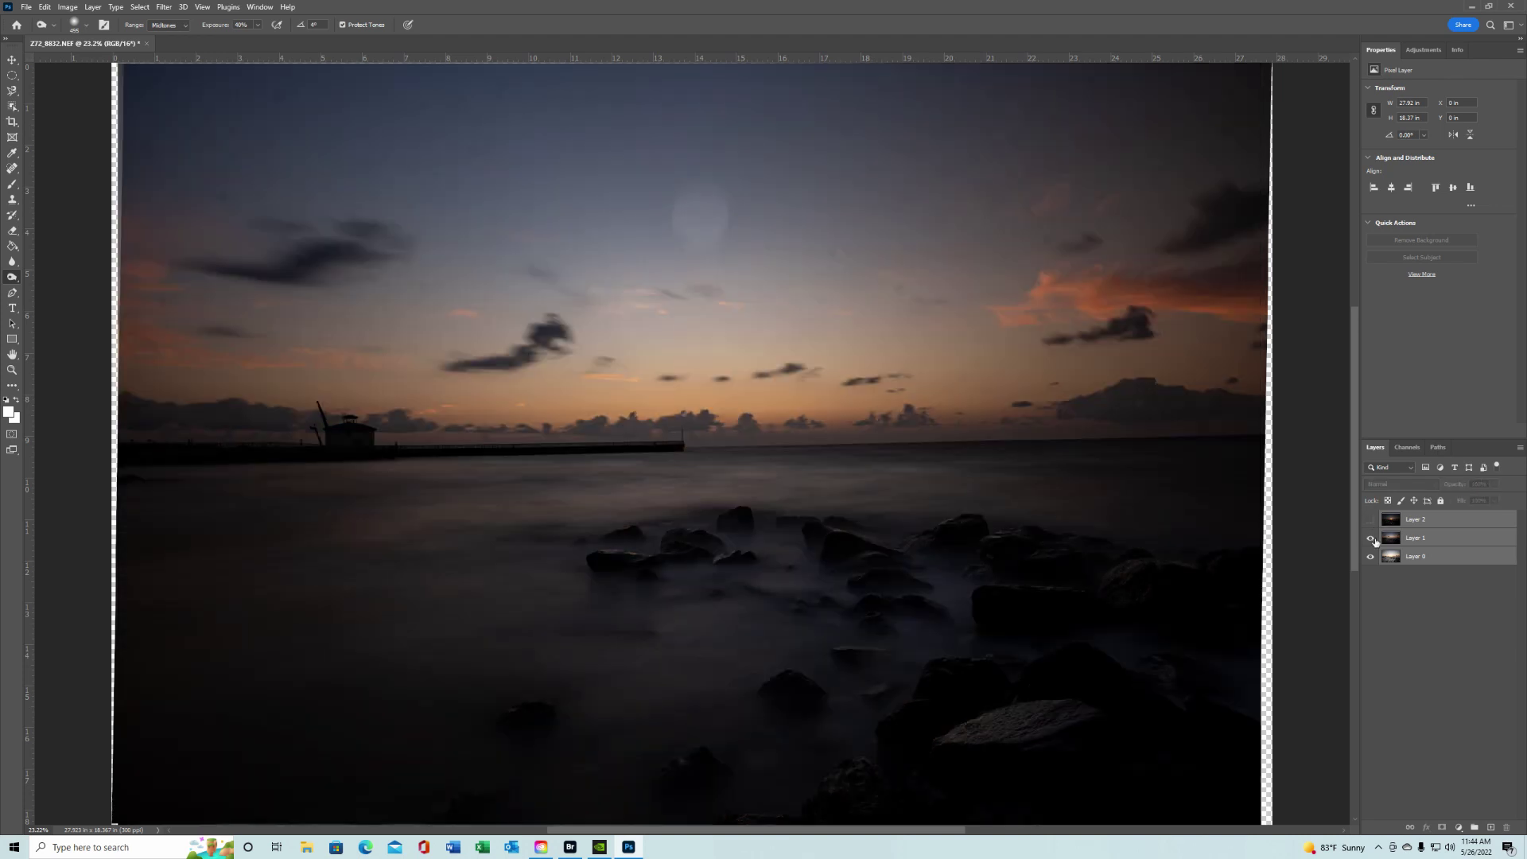
{"action": "left_click", "coordinate": [1369, 539]}
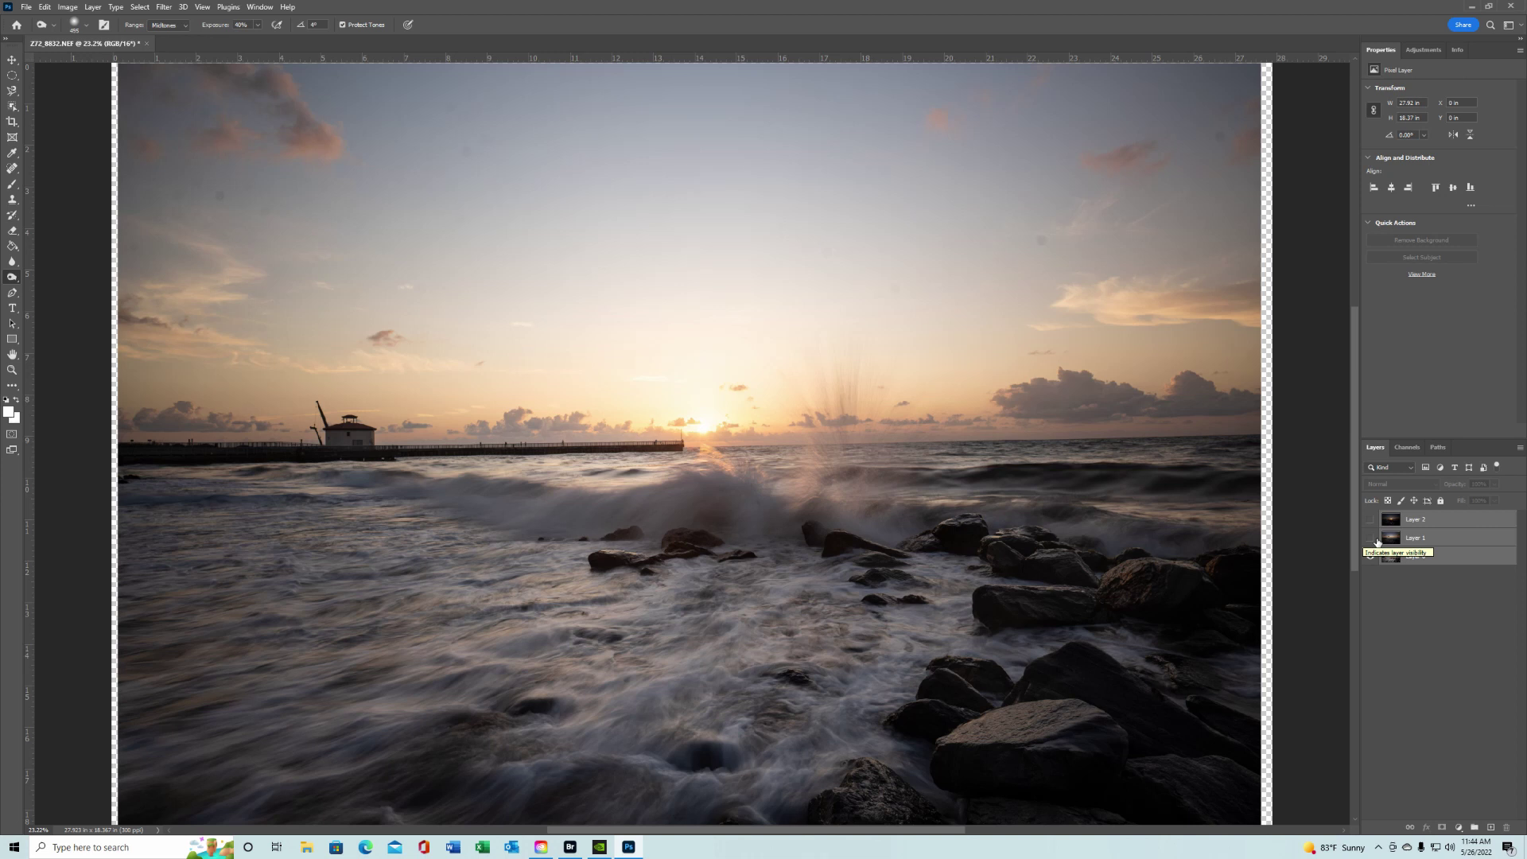
{"action": "left_click", "coordinate": [1370, 538]}
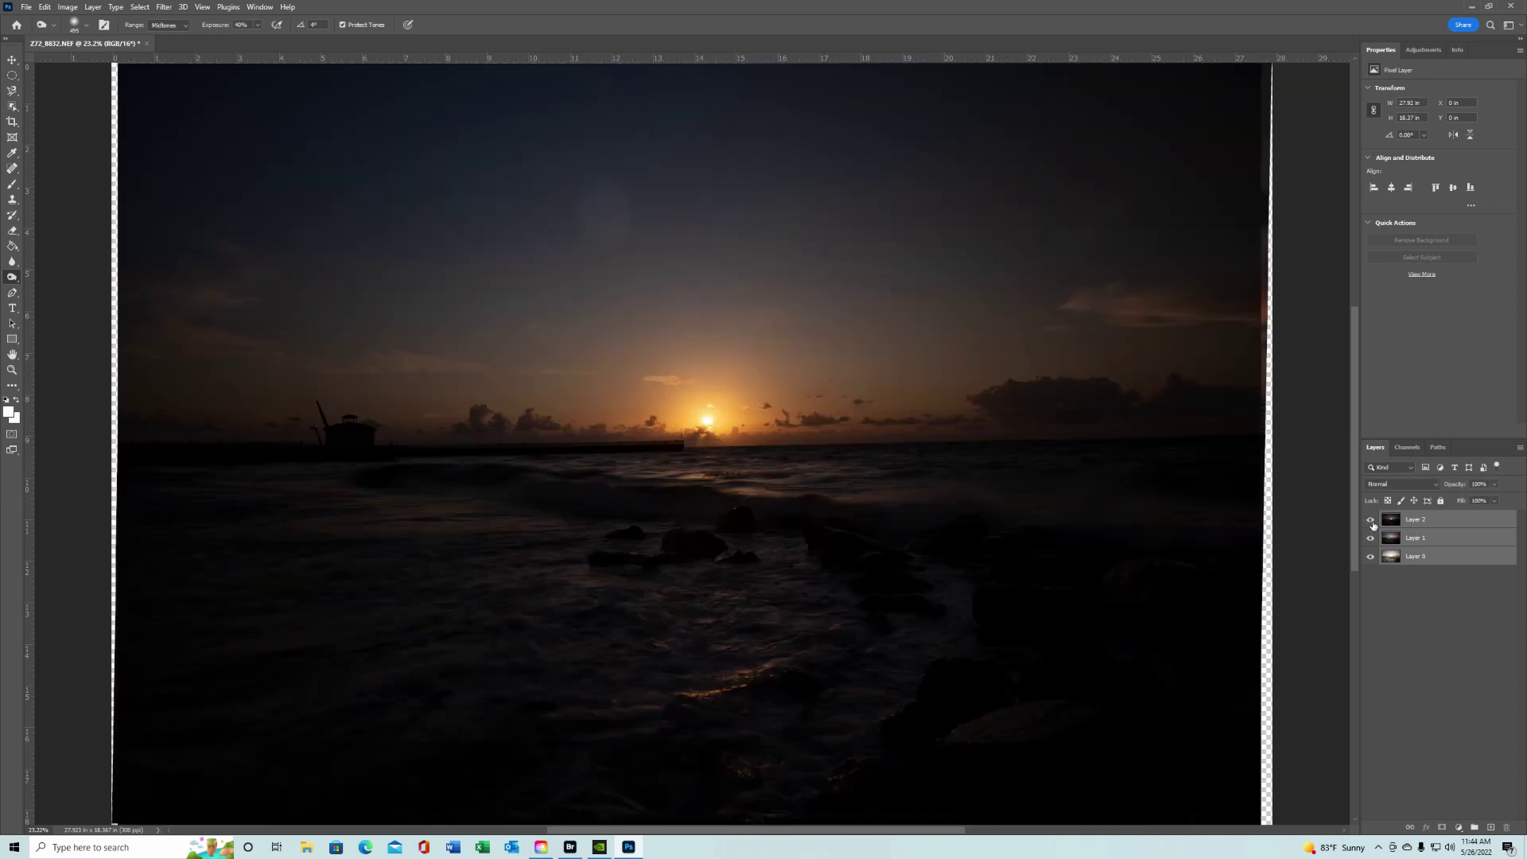
{"action": "left_click", "coordinate": [1370, 520]}
Step: Add layer masks to Layer 1 and Layer 2
{"action": "left_click", "coordinate": [1444, 828]}
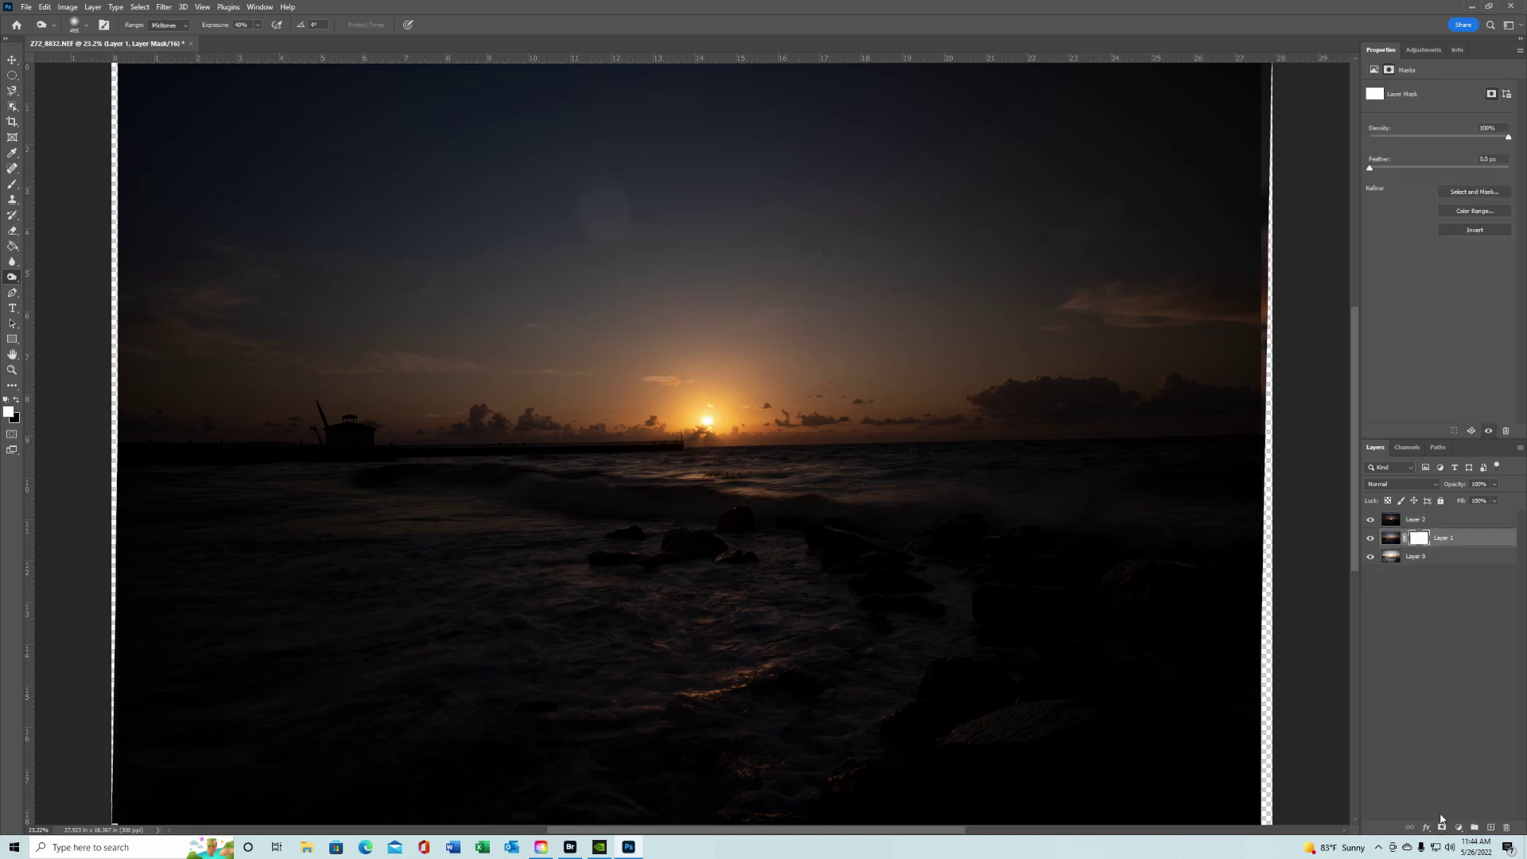
{"action": "left_click", "coordinate": [1452, 522]}
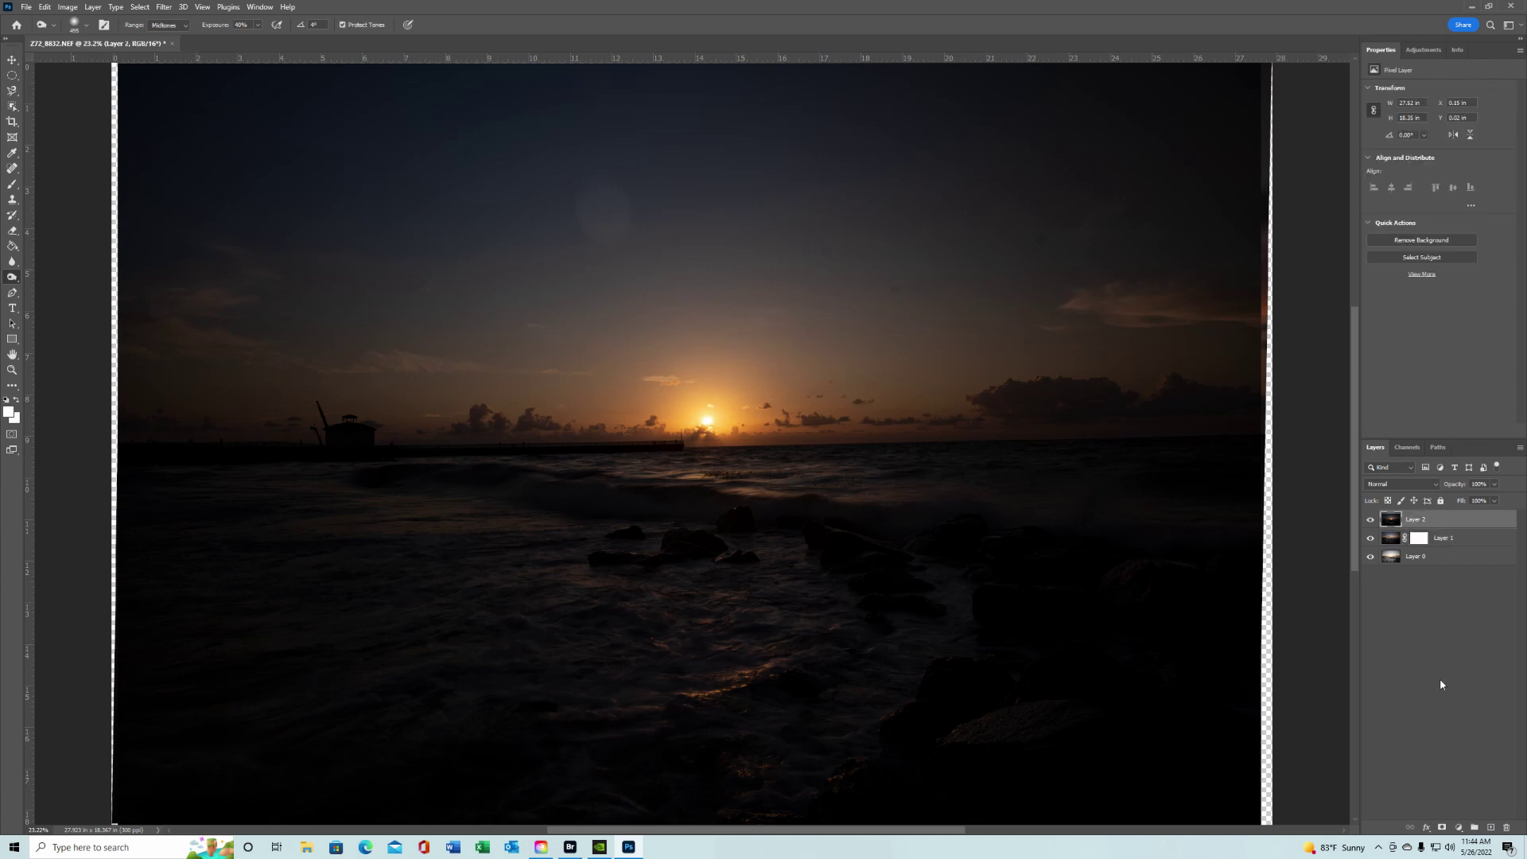
{"action": "left_click", "coordinate": [1444, 830]}
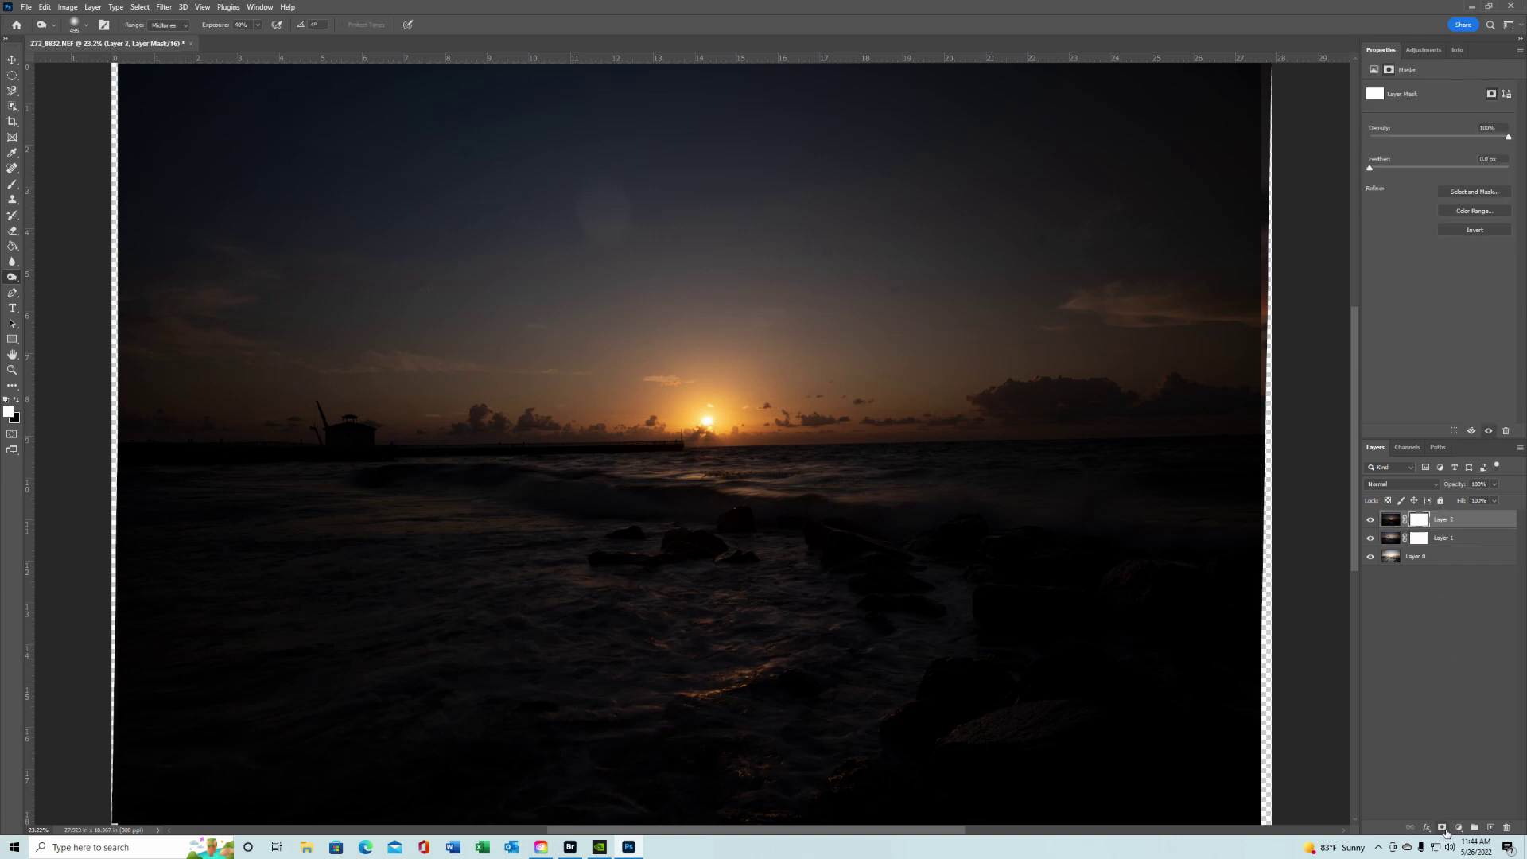
Step: Invert both Layer 1's and Layer 2's masks to black with Ctrl+I
{"action": "left_click", "coordinate": [1424, 539]}
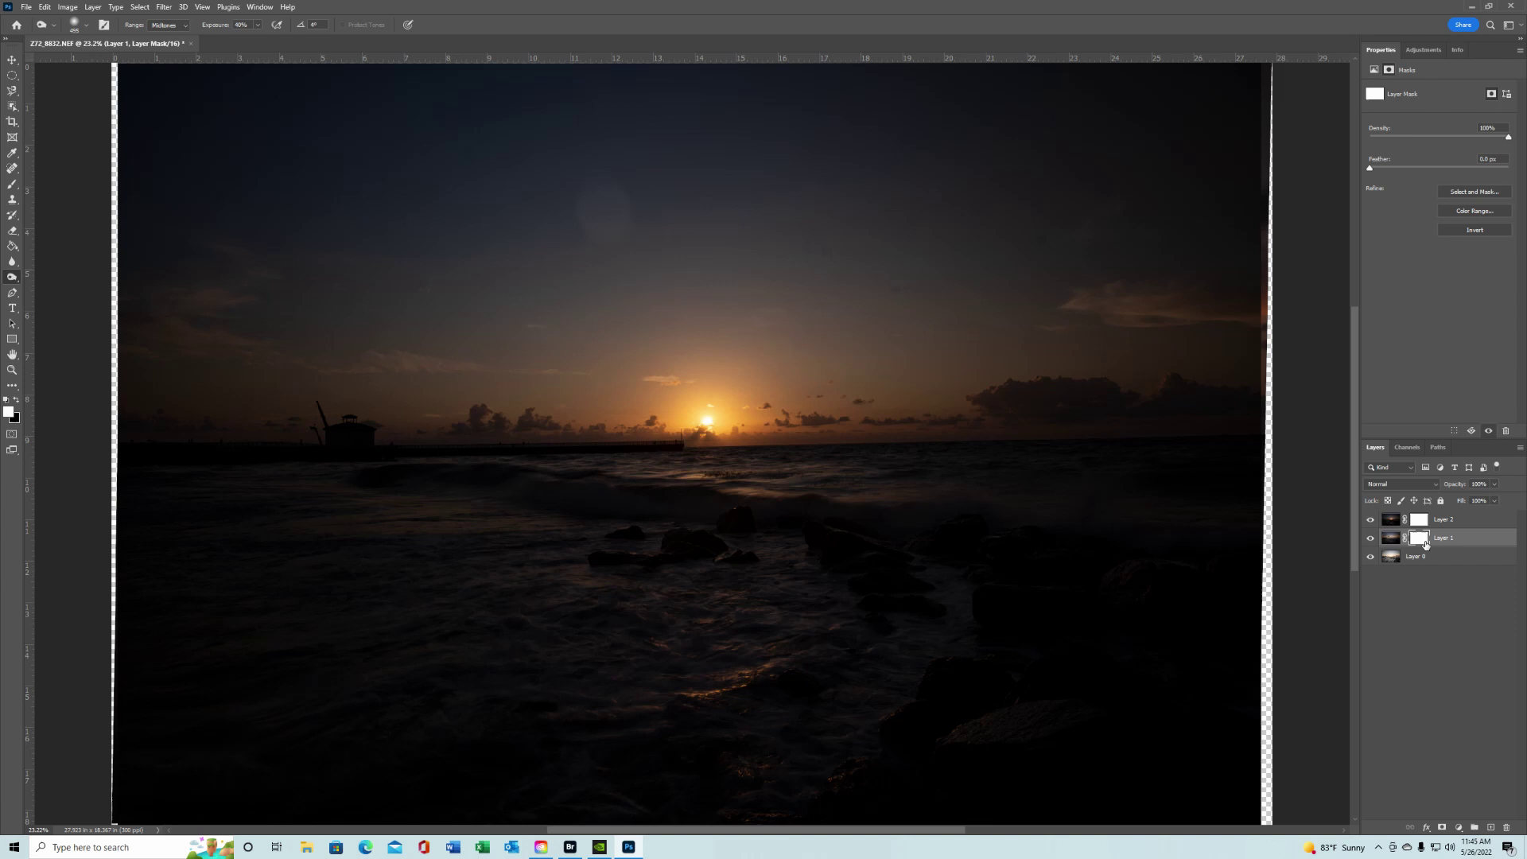
{"action": "key", "text": "ctrl+i"}
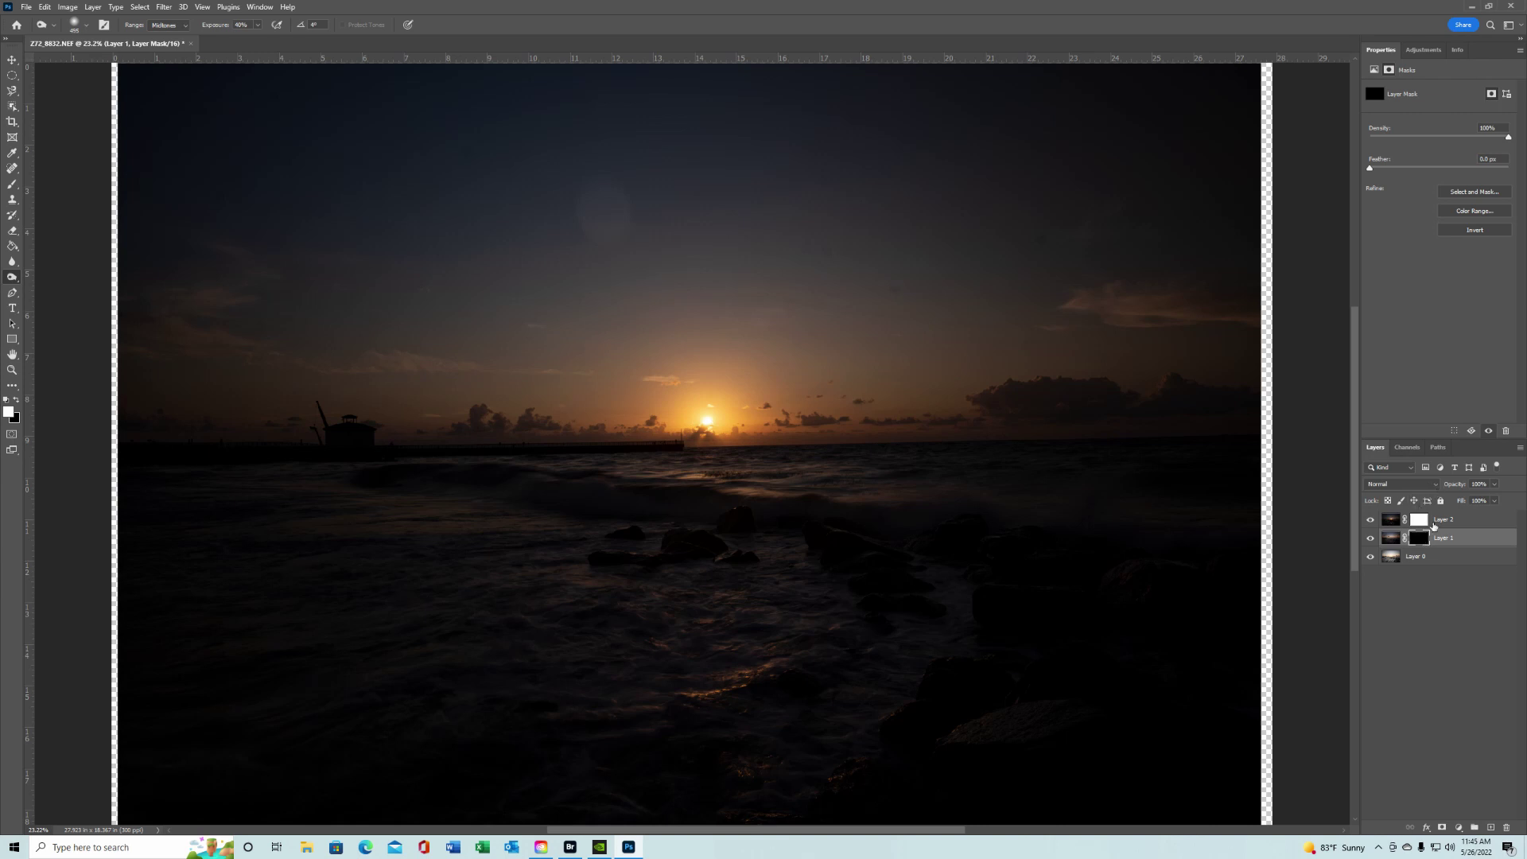
{"action": "left_click", "coordinate": [1427, 524]}
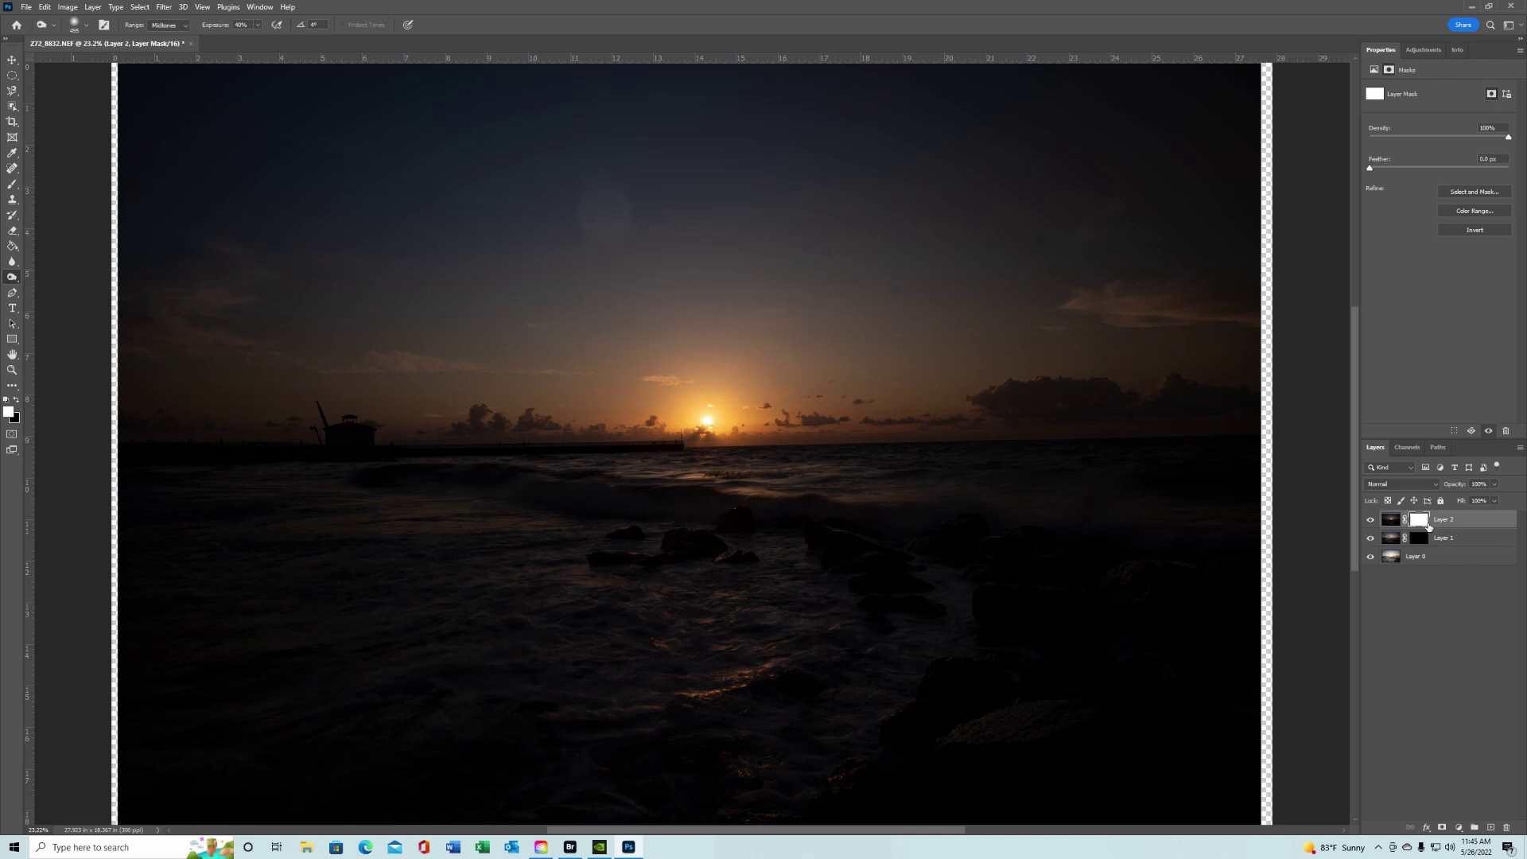
{"action": "key", "text": "ctrl+i"}
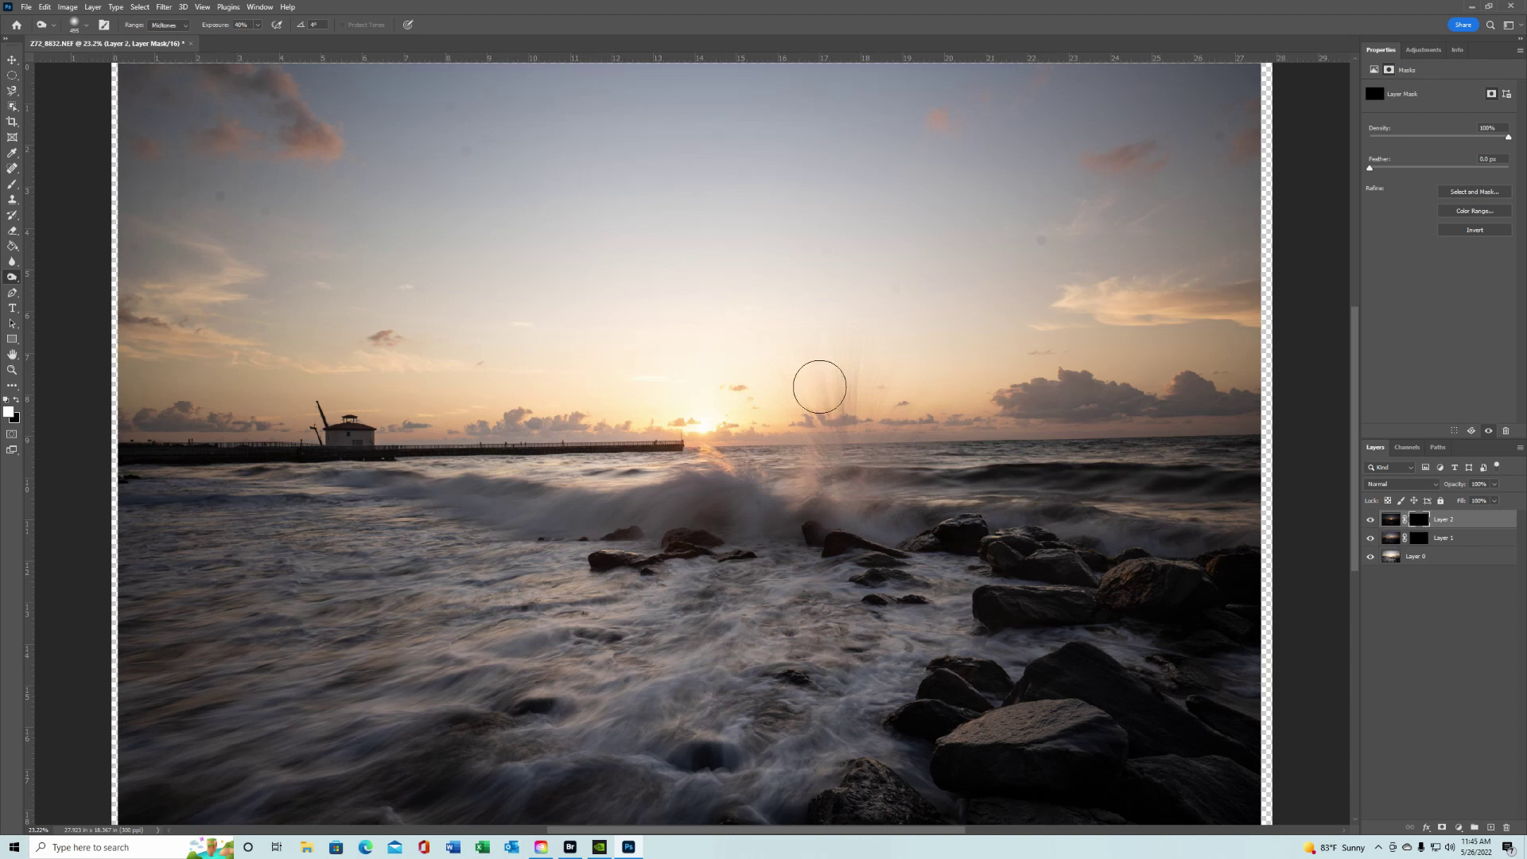
Step: Paint Layer 1's mask white across the sky to reveal its darker orange clouds
{"action": "left_click", "coordinate": [1420, 538]}
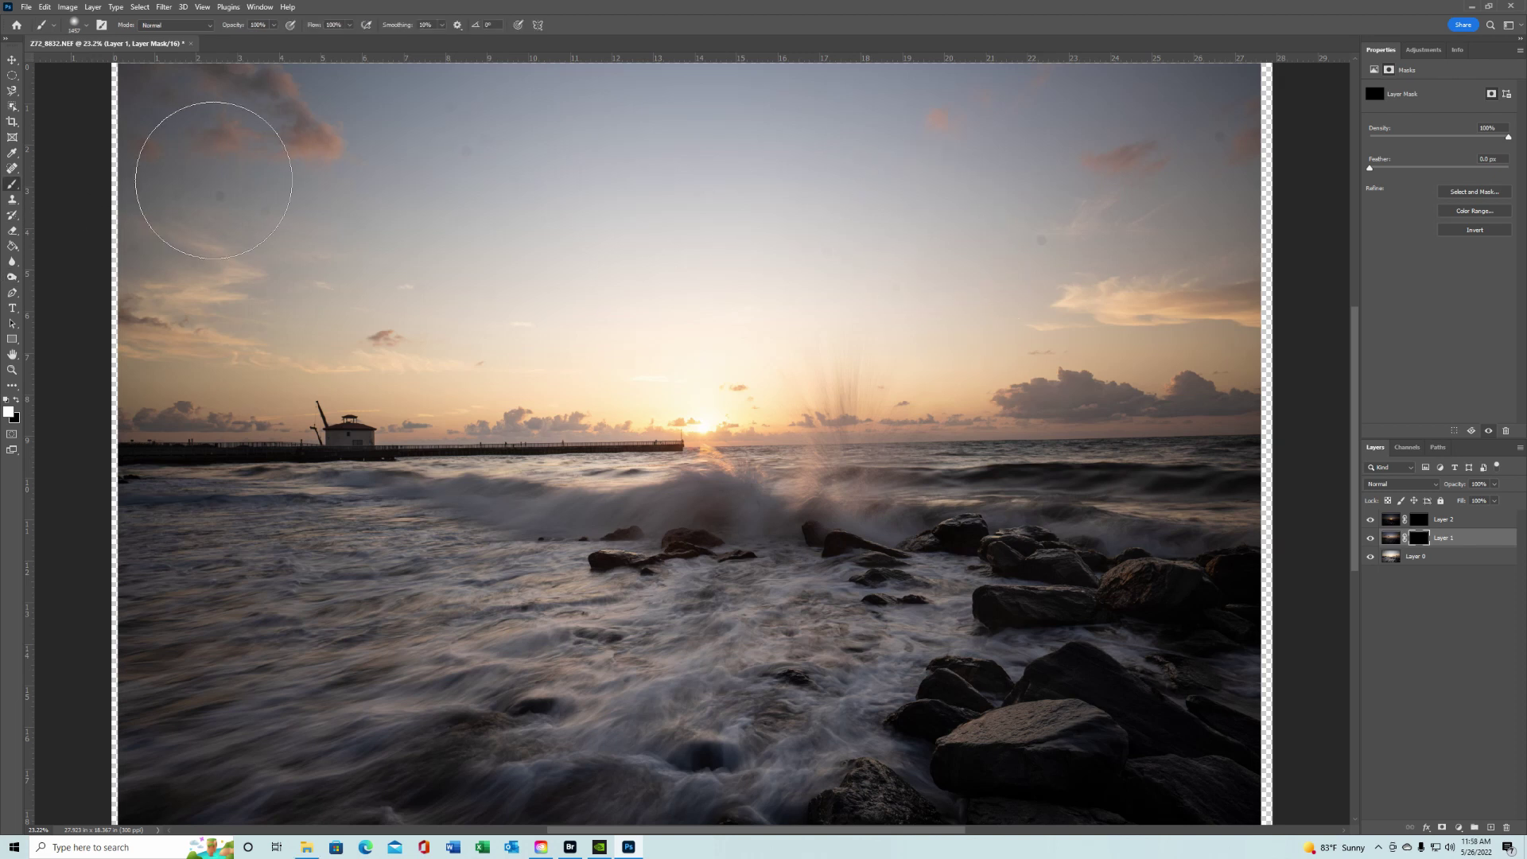
{"action": "left_click", "coordinate": [139, 270]}
{"action": "mouse_move", "coordinate": [138, 270]}
{"action": "left_mouse_down"}
{"action": "mouse_move", "coordinate": [178, 255]}
{"action": "mouse_move", "coordinate": [270, 290]}
{"action": "mouse_move", "coordinate": [155, 309]}
{"action": "mouse_move", "coordinate": [164, 126]}
{"action": "mouse_move", "coordinate": [347, 147]}
{"action": "mouse_move", "coordinate": [382, 136]}
{"action": "mouse_move", "coordinate": [263, 133]}
{"action": "left_mouse_up"}
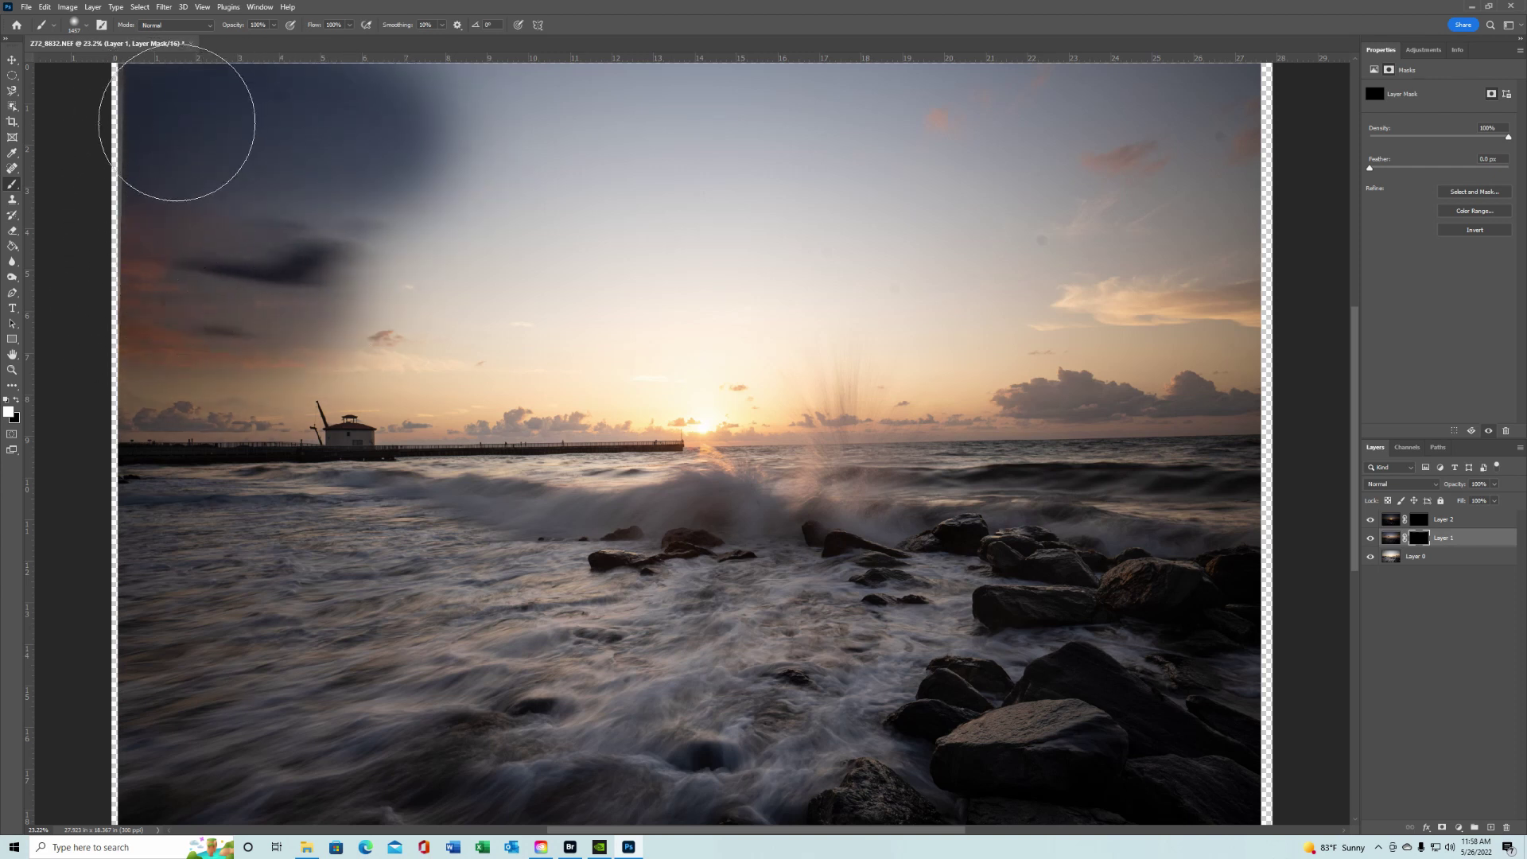
{"action": "left_click_drag", "start_coordinate": [168, 330], "coordinate": [476, 316]}
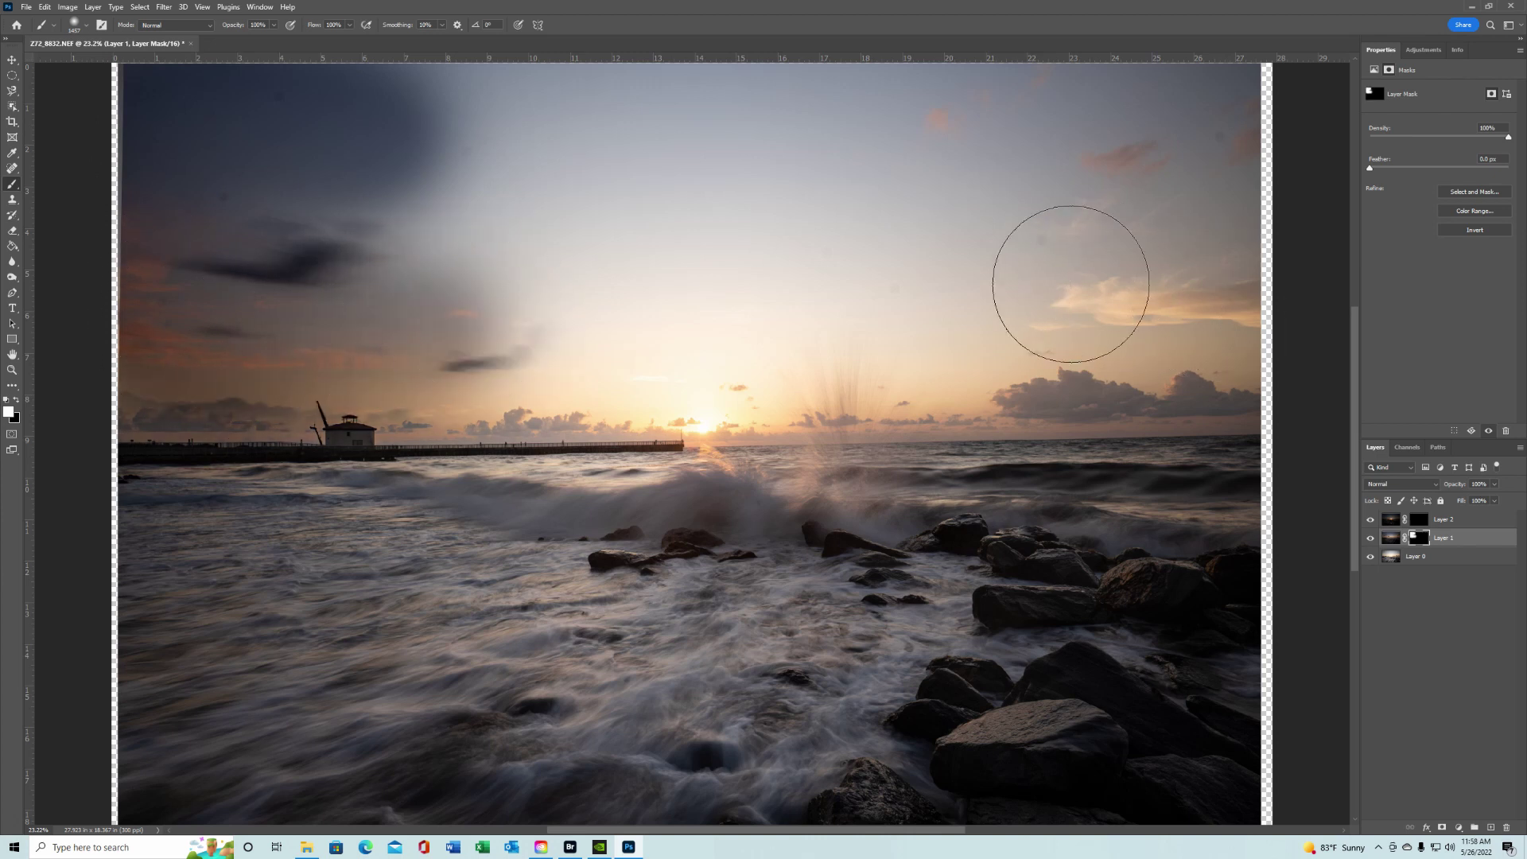
{"action": "left_click_drag", "start_coordinate": [1067, 290], "coordinate": [1252, 298]}
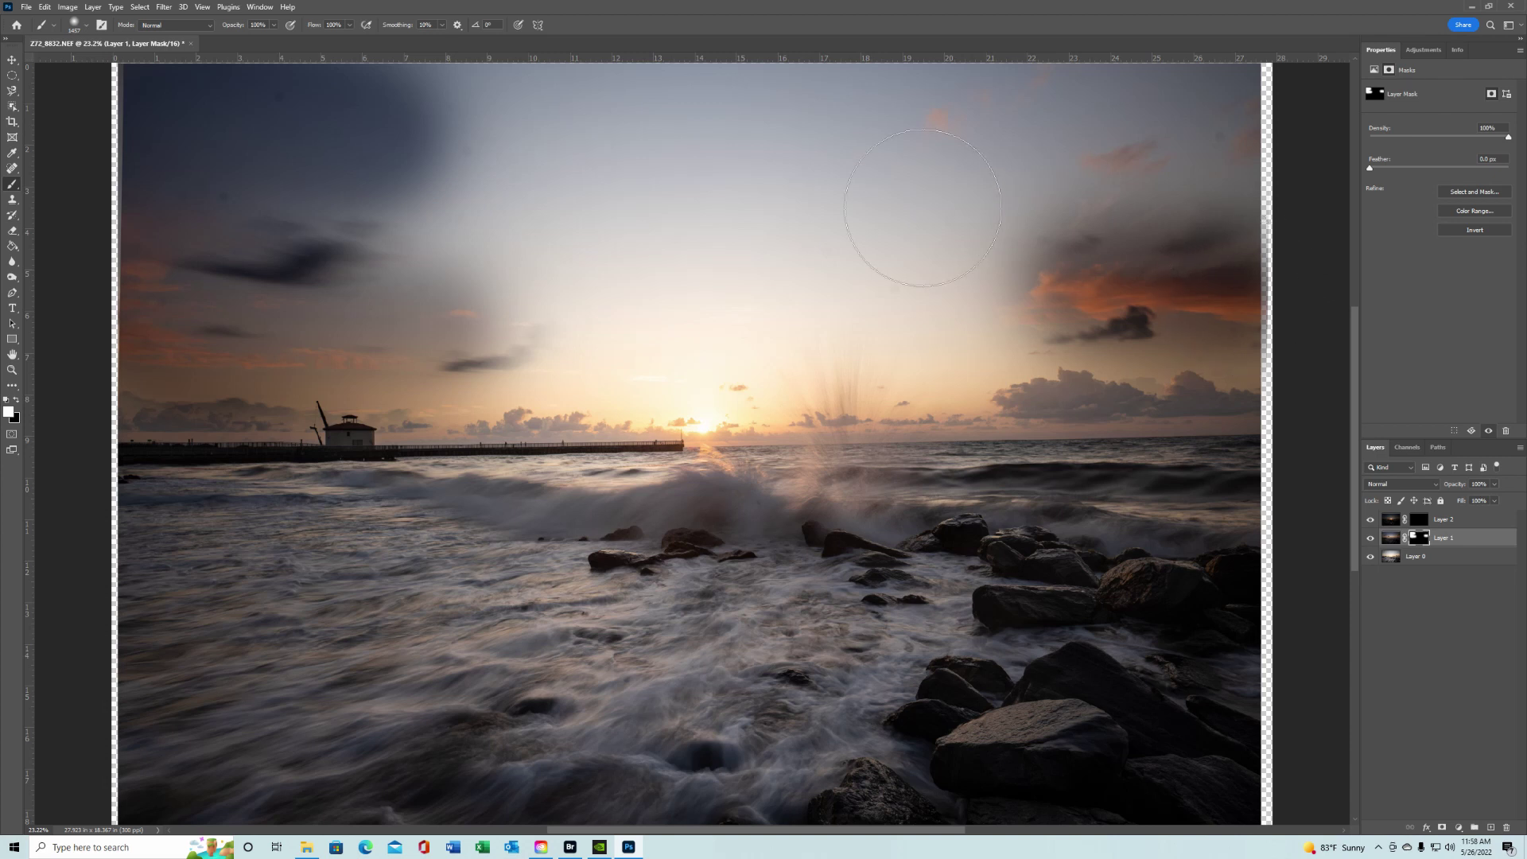
{"action": "mouse_move", "coordinate": [226, 90]}
{"action": "left_mouse_down"}
{"action": "mouse_move", "coordinate": [198, 109]}
{"action": "mouse_move", "coordinate": [1091, 75]}
{"action": "mouse_move", "coordinate": [1187, 119]}
{"action": "mouse_move", "coordinate": [1153, 171]}
{"action": "mouse_move", "coordinate": [512, 154]}
{"action": "mouse_move", "coordinate": [218, 178]}
{"action": "mouse_move", "coordinate": [336, 290]}
{"action": "mouse_move", "coordinate": [716, 323]}
{"action": "mouse_move", "coordinate": [938, 273]}
{"action": "mouse_move", "coordinate": [1174, 307]}
{"action": "mouse_move", "coordinate": [572, 390]}
{"action": "mouse_move", "coordinate": [307, 307]}
{"action": "mouse_move", "coordinate": [154, 331]}
{"action": "mouse_move", "coordinate": [231, 355]}
{"action": "mouse_move", "coordinate": [414, 354]}
{"action": "mouse_move", "coordinate": [571, 401]}
{"action": "mouse_move", "coordinate": [889, 365]}
{"action": "mouse_move", "coordinate": [1200, 355]}
{"action": "mouse_move", "coordinate": [1217, 273]}
{"action": "mouse_move", "coordinate": [1210, 83]}
{"action": "mouse_move", "coordinate": [801, 112]}
{"action": "mouse_move", "coordinate": [171, 96]}
{"action": "mouse_move", "coordinate": [177, 289]}
{"action": "mouse_move", "coordinate": [323, 307]}
{"action": "mouse_move", "coordinate": [884, 312]}
{"action": "mouse_move", "coordinate": [1323, 273]}
{"action": "mouse_move", "coordinate": [1339, 290]}
{"action": "mouse_move", "coordinate": [1062, 248]}
{"action": "left_mouse_up"}
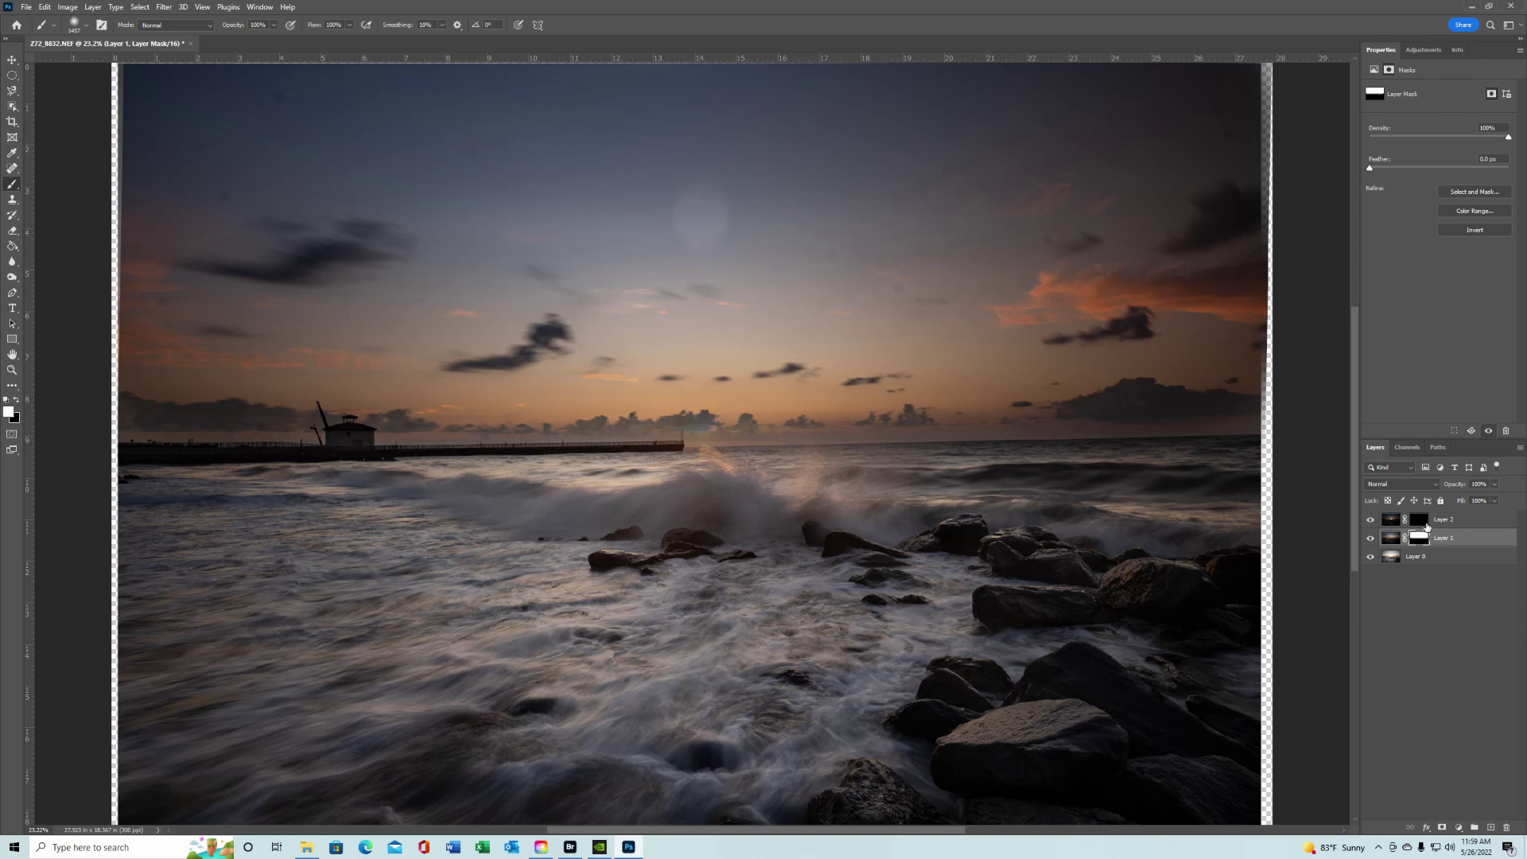
{"action": "left_click", "coordinate": [1420, 520]}
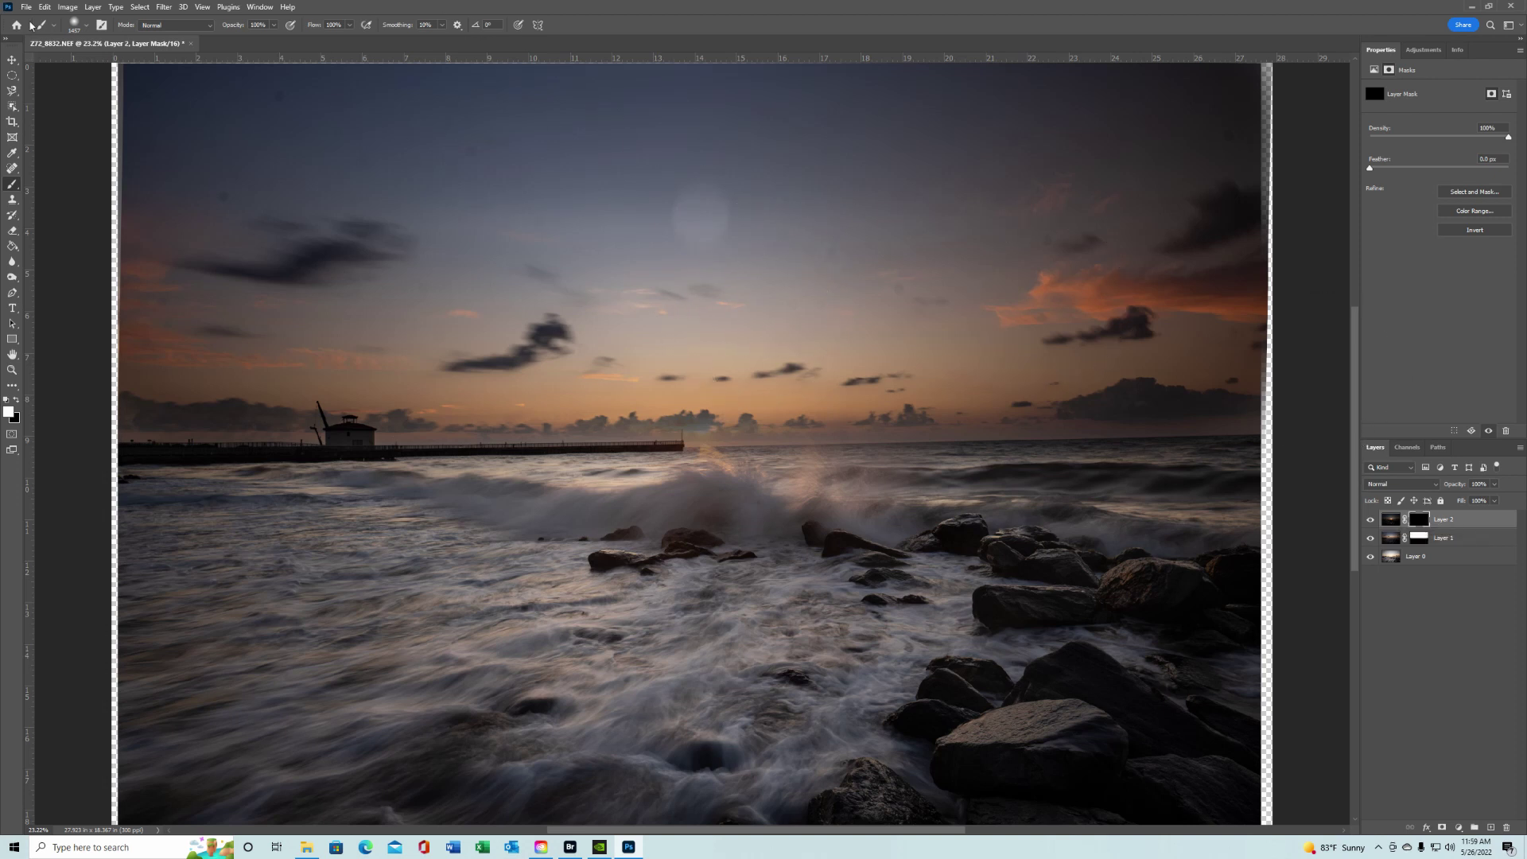
Step: Reduce the brush size to 146 px
{"action": "left_click", "coordinate": [91, 25]}
{"action": "left_click_drag", "start_coordinate": [117, 62], "coordinate": [114, 63]}
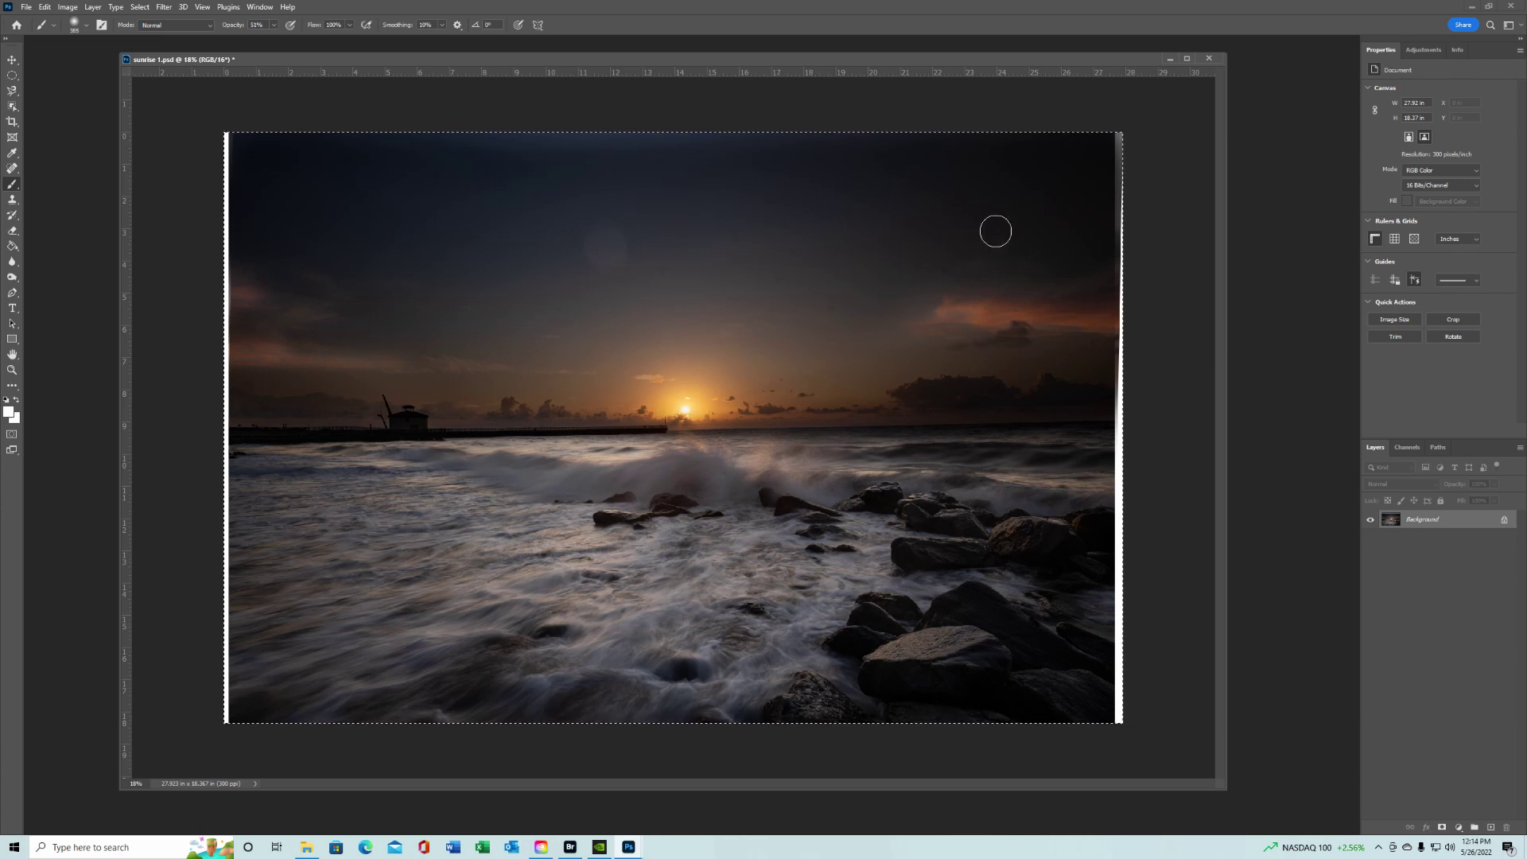
Step: Rotate the whole image 0.6° clockwise with Edit > Transform > Rotate to level the horizon
{"action": "left_click", "coordinate": [59, 9]}
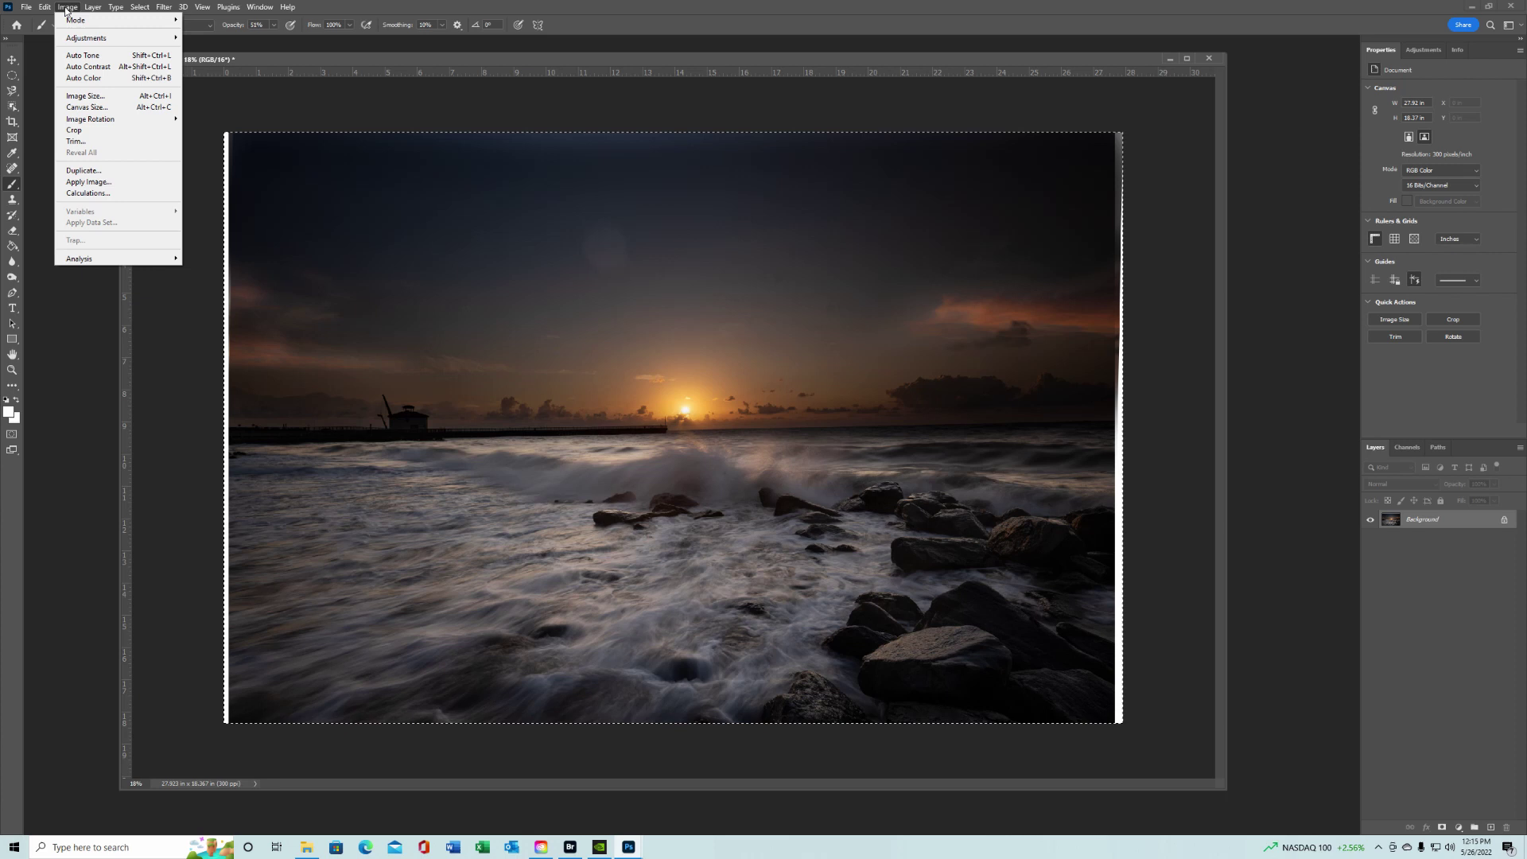
{"action": "mouse_move", "coordinate": [44, 7]}
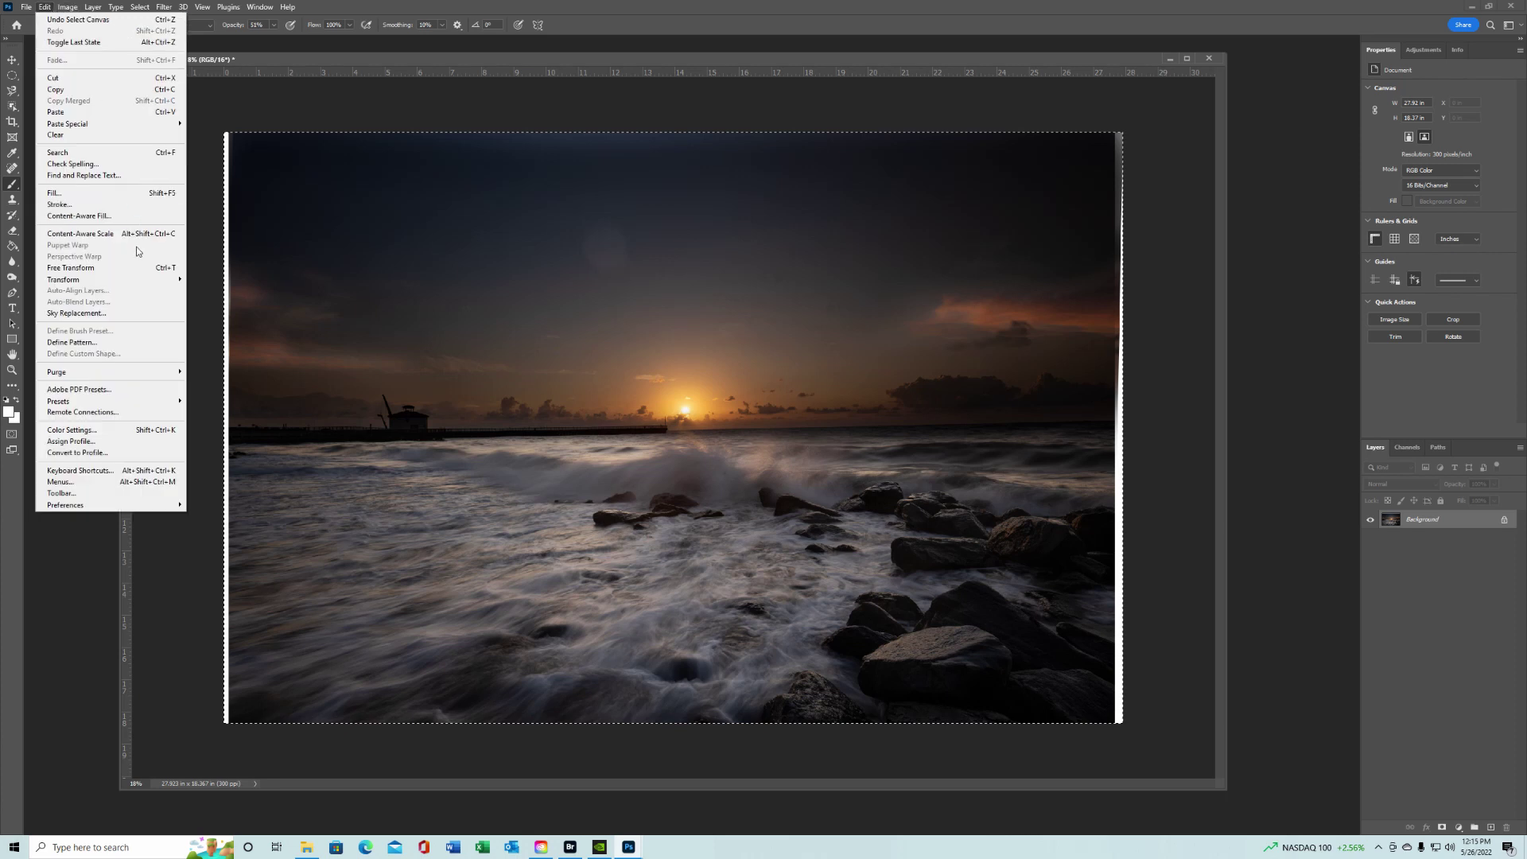
{"action": "mouse_move", "coordinate": [155, 284]}
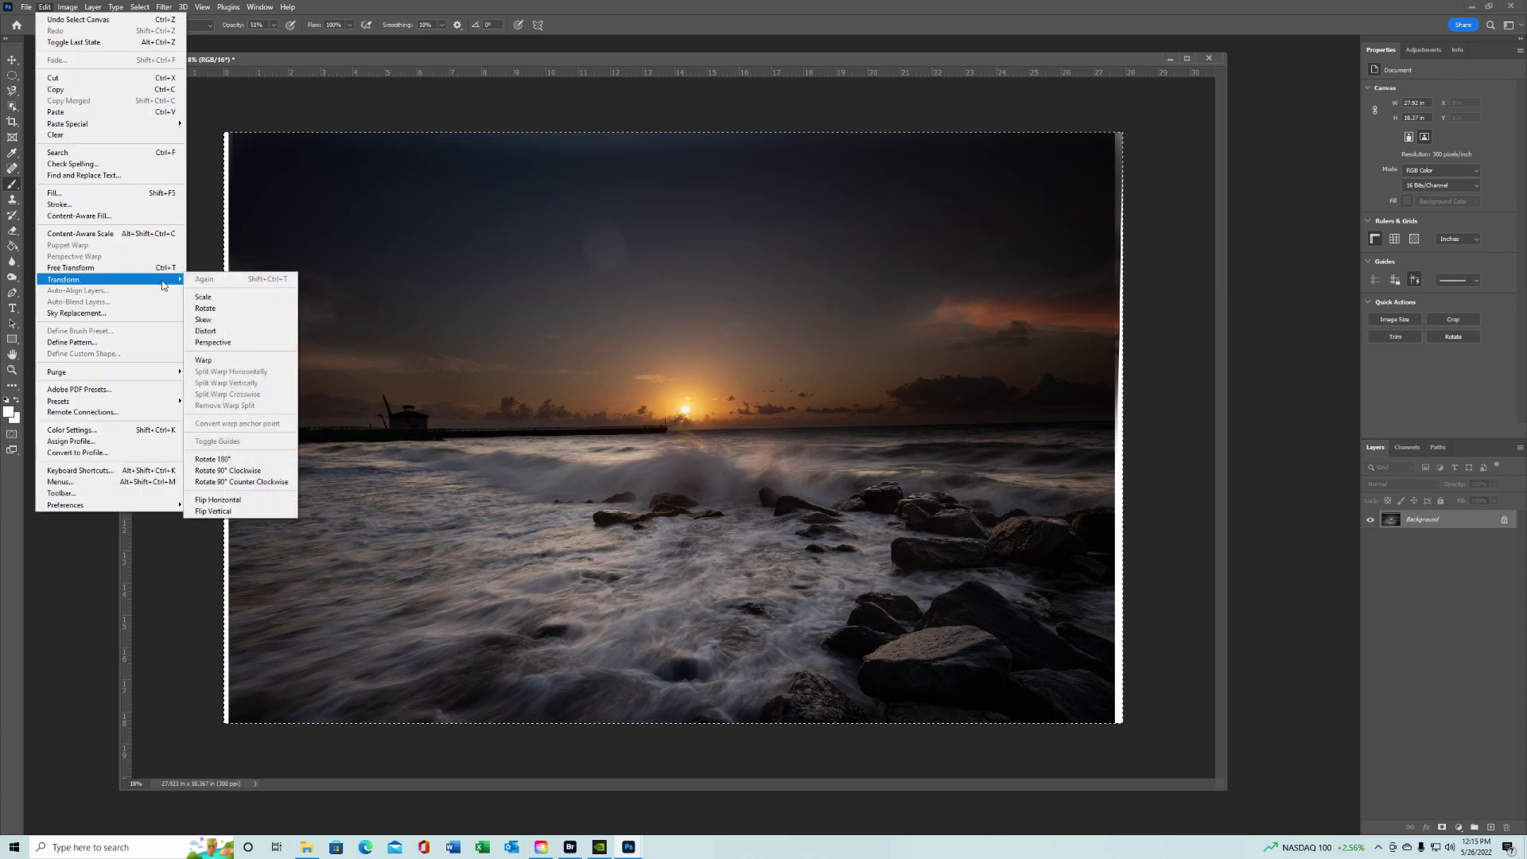
{"action": "left_click", "coordinate": [229, 310]}
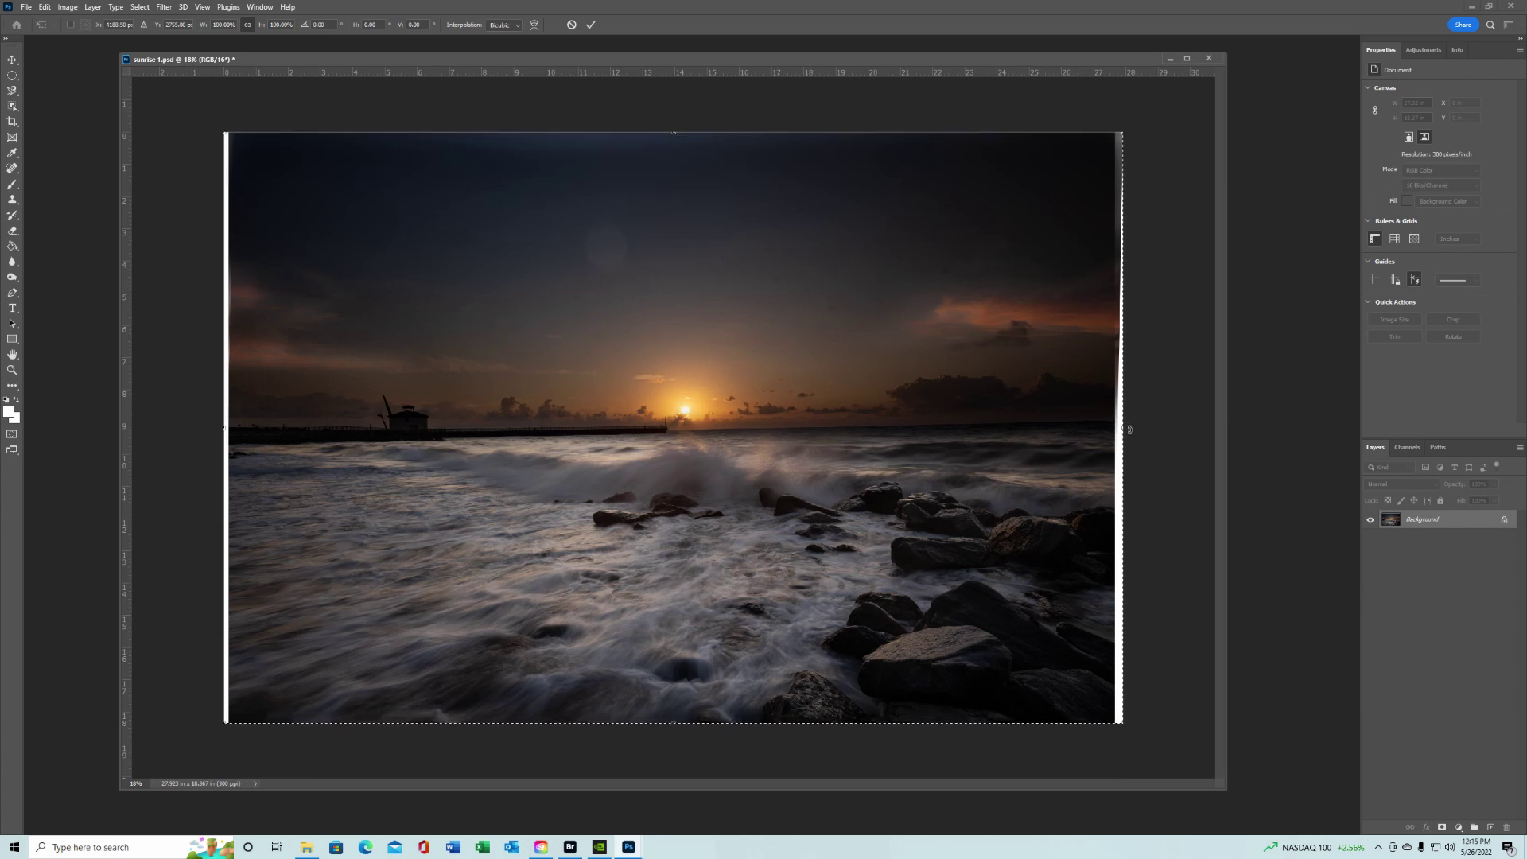
{"action": "left_click_drag", "start_coordinate": [1129, 429], "coordinate": [1130, 431]}
Step: Commit the rotation, set the crop ratio to 16:9 and position the image inside it
{"action": "left_click", "coordinate": [93, 25]}
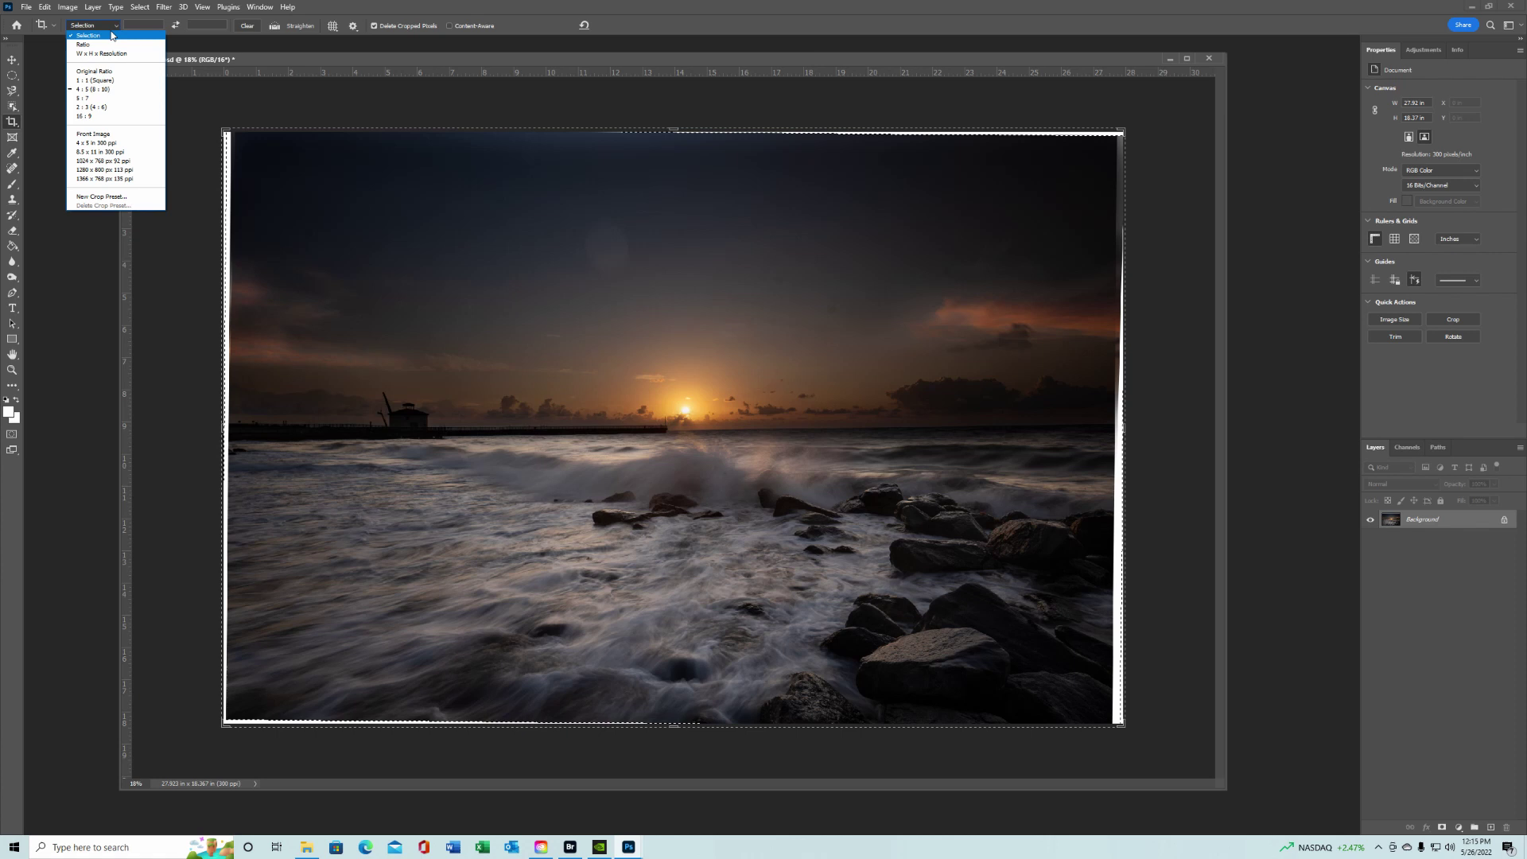
{"action": "left_click", "coordinate": [92, 116]}
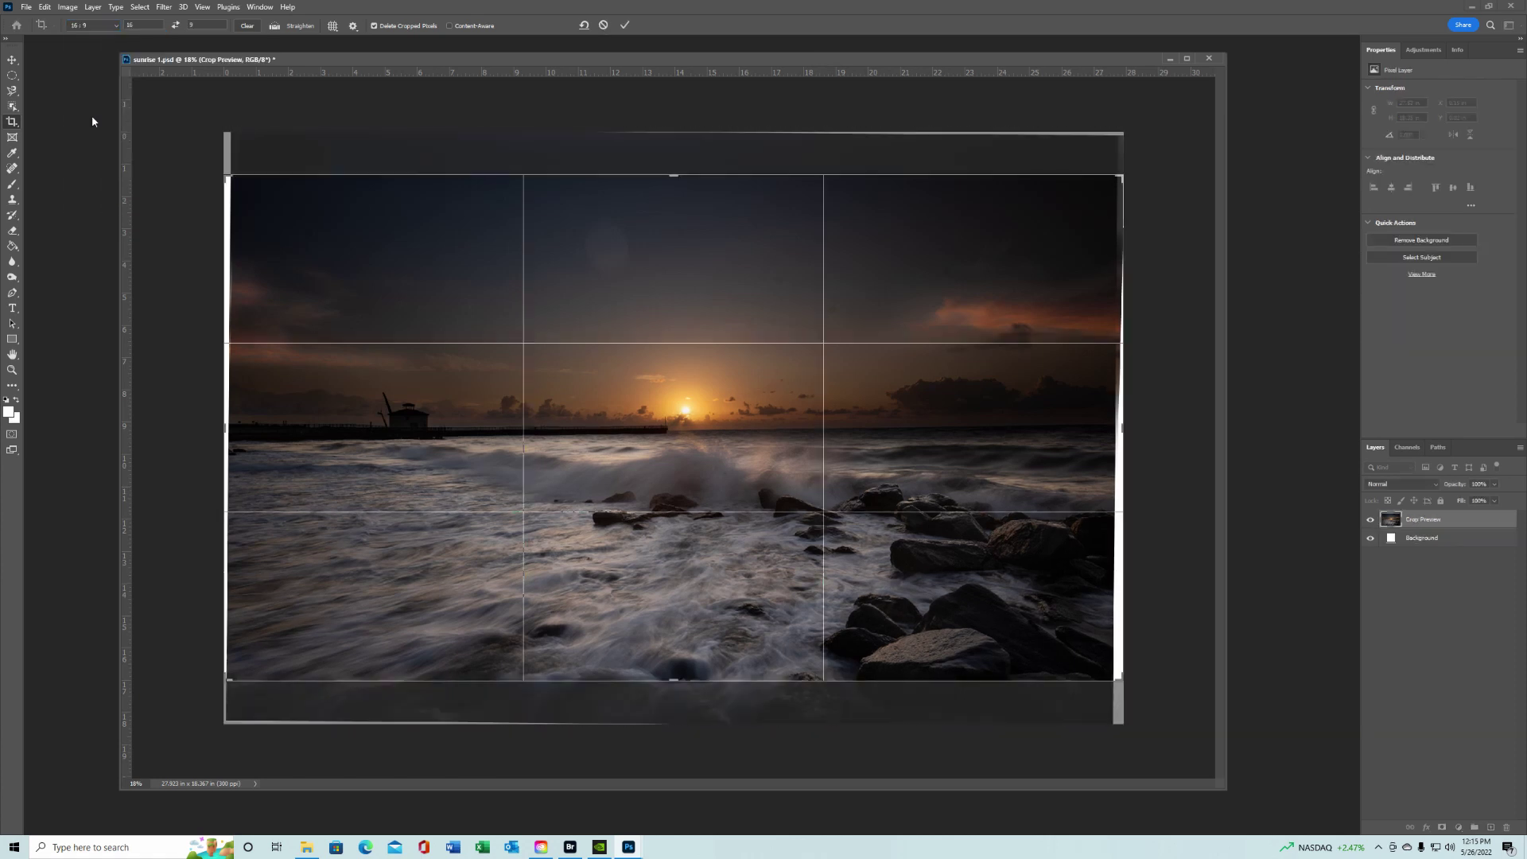
{"action": "mouse_move", "coordinate": [867, 429]}
{"action": "left_mouse_down"}
{"action": "mouse_move", "coordinate": [870, 399]}
{"action": "mouse_move", "coordinate": [857, 422]}
{"action": "mouse_move", "coordinate": [858, 408]}
{"action": "left_mouse_up"}
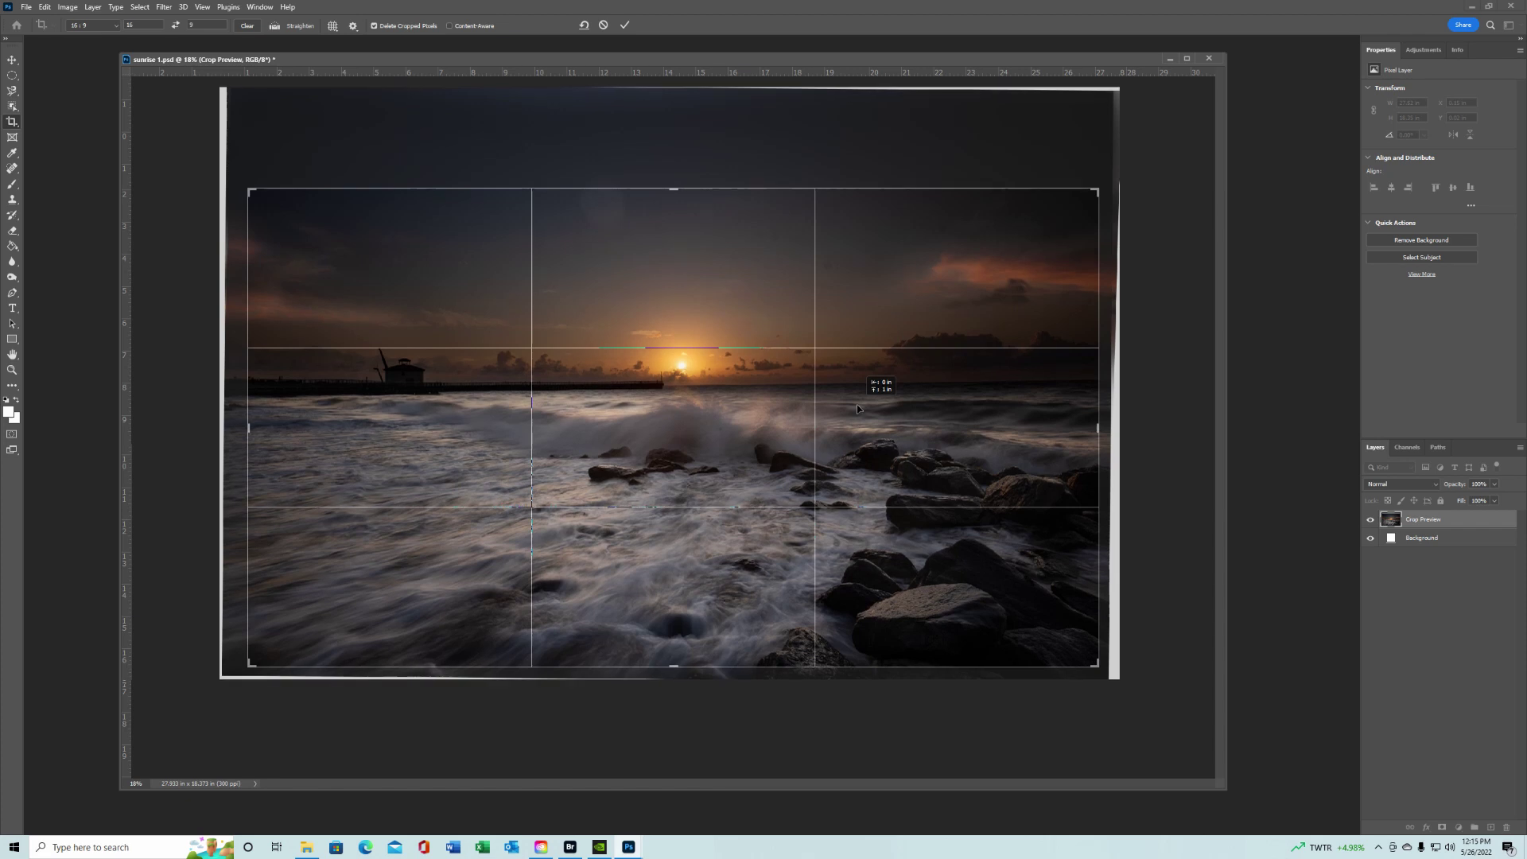
{"action": "left_click_drag", "start_coordinate": [858, 408], "coordinate": [857, 407]}
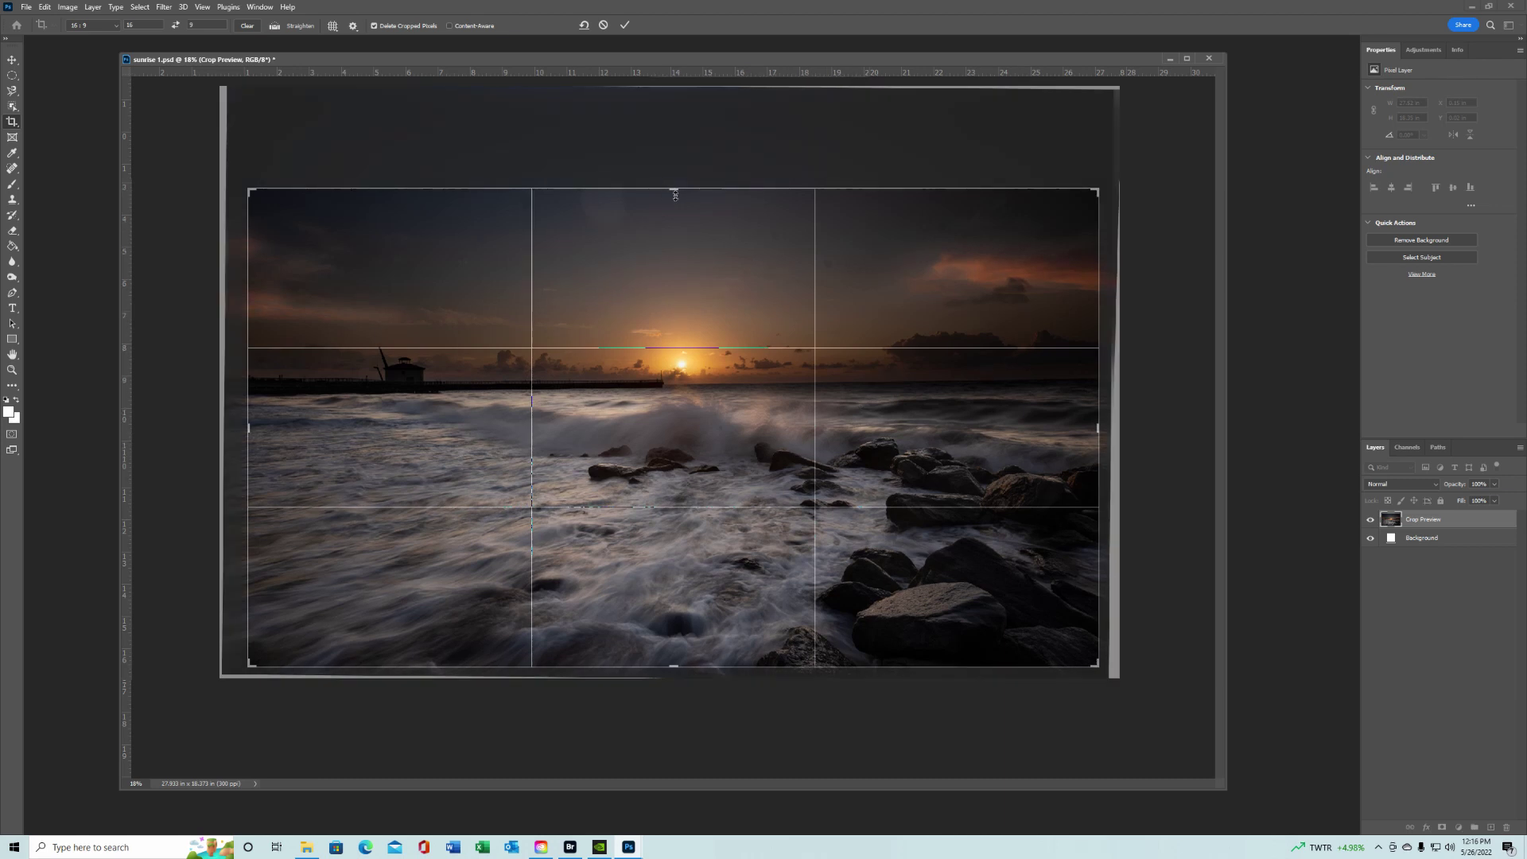
Step: Tighten the 16:9 crop box around the pier, sun and rocks, then apply the crop
{"action": "left_click_drag", "start_coordinate": [676, 195], "coordinate": [677, 203]}
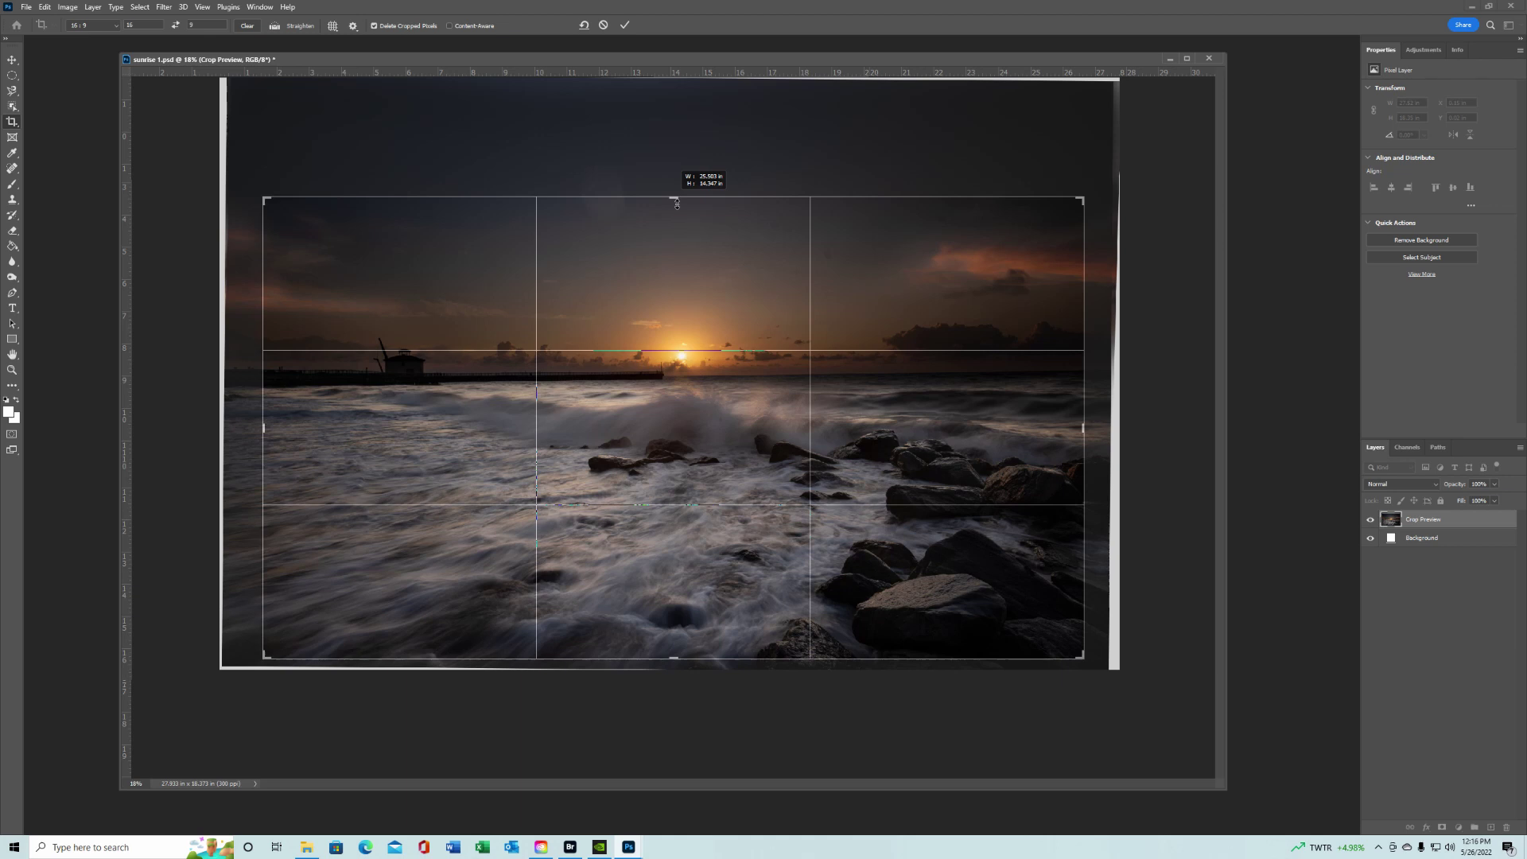
{"action": "left_click_drag", "start_coordinate": [677, 204], "coordinate": [677, 203]}
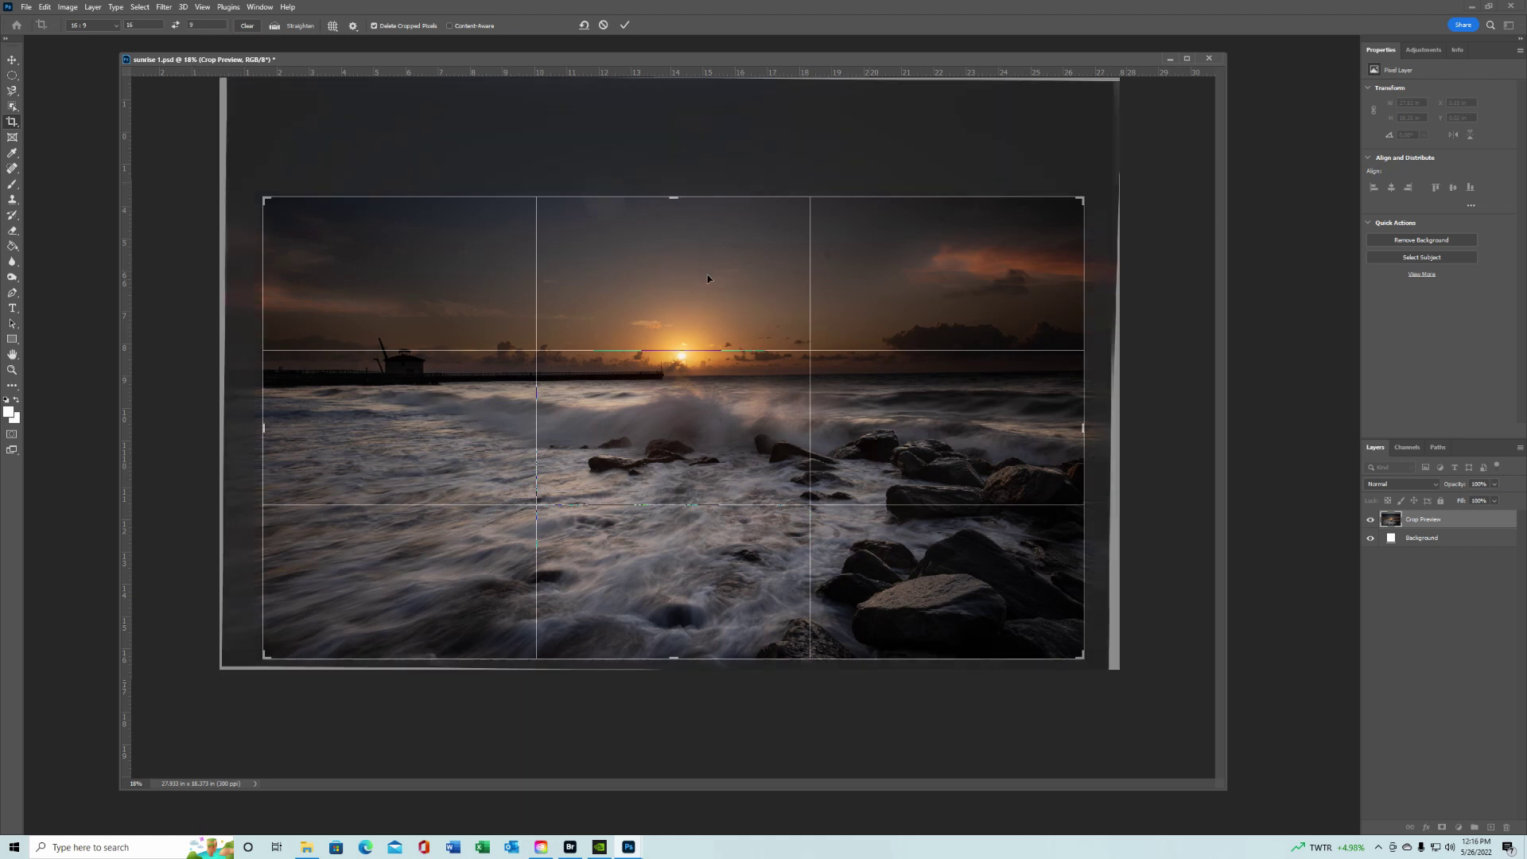
{"action": "left_click_drag", "start_coordinate": [708, 280], "coordinate": [708, 276]}
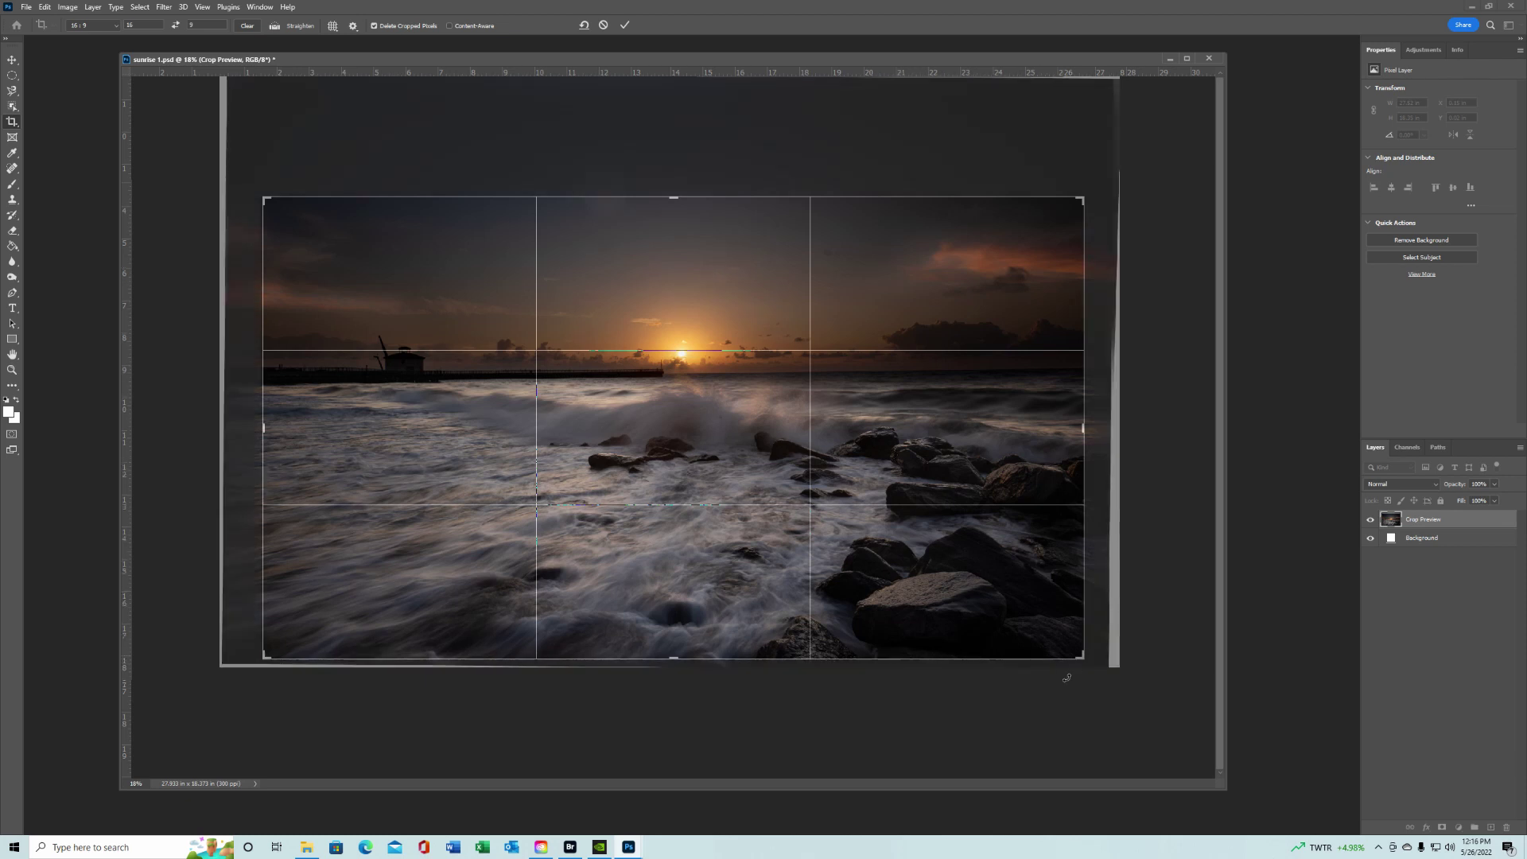
{"action": "left_click_drag", "start_coordinate": [1085, 663], "coordinate": [1086, 658]}
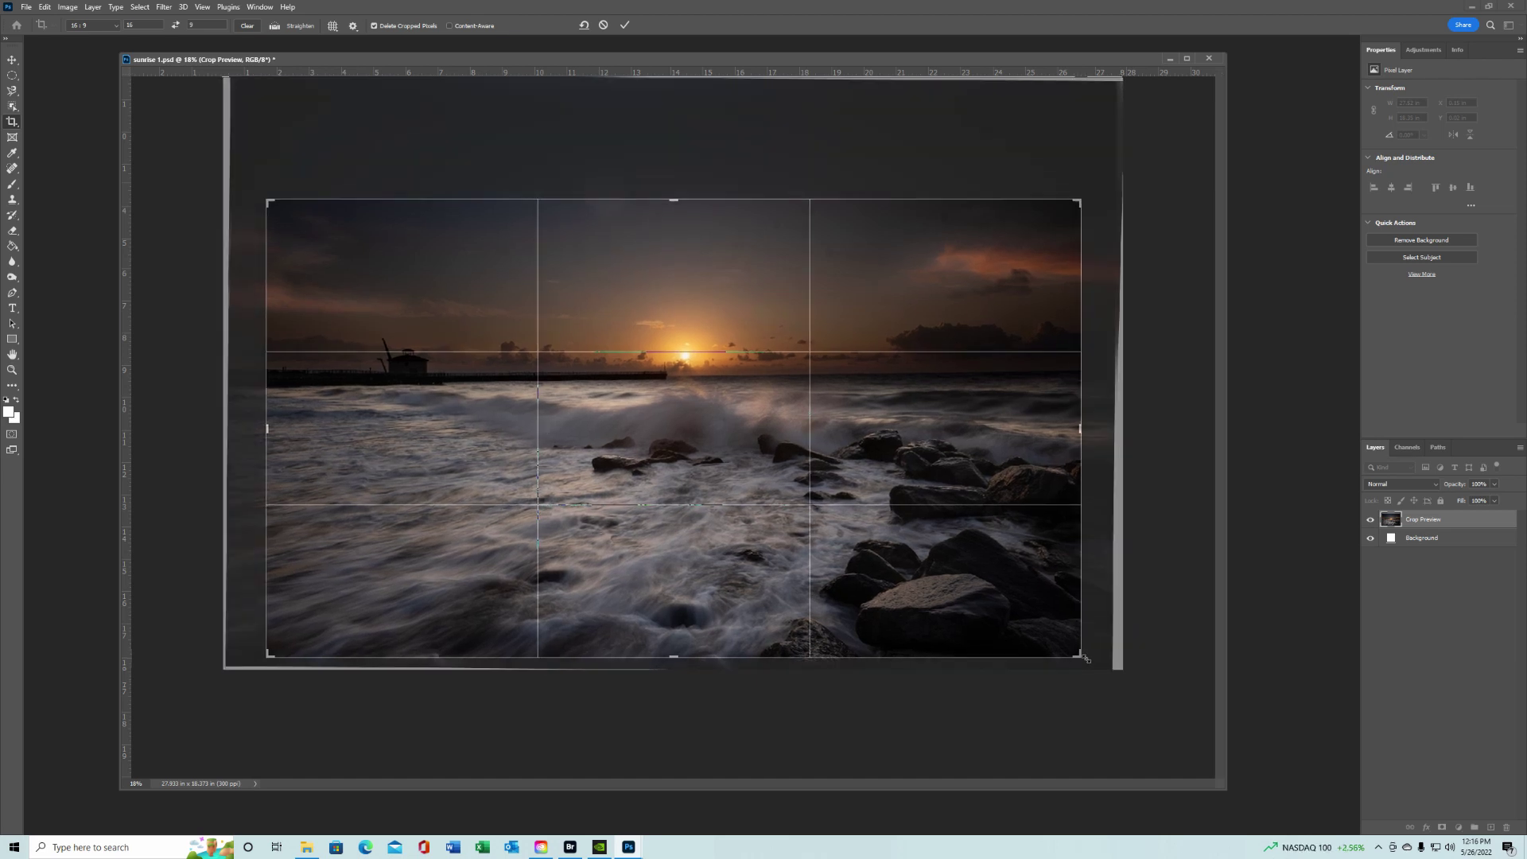
{"action": "right_click", "coordinate": [730, 413]}
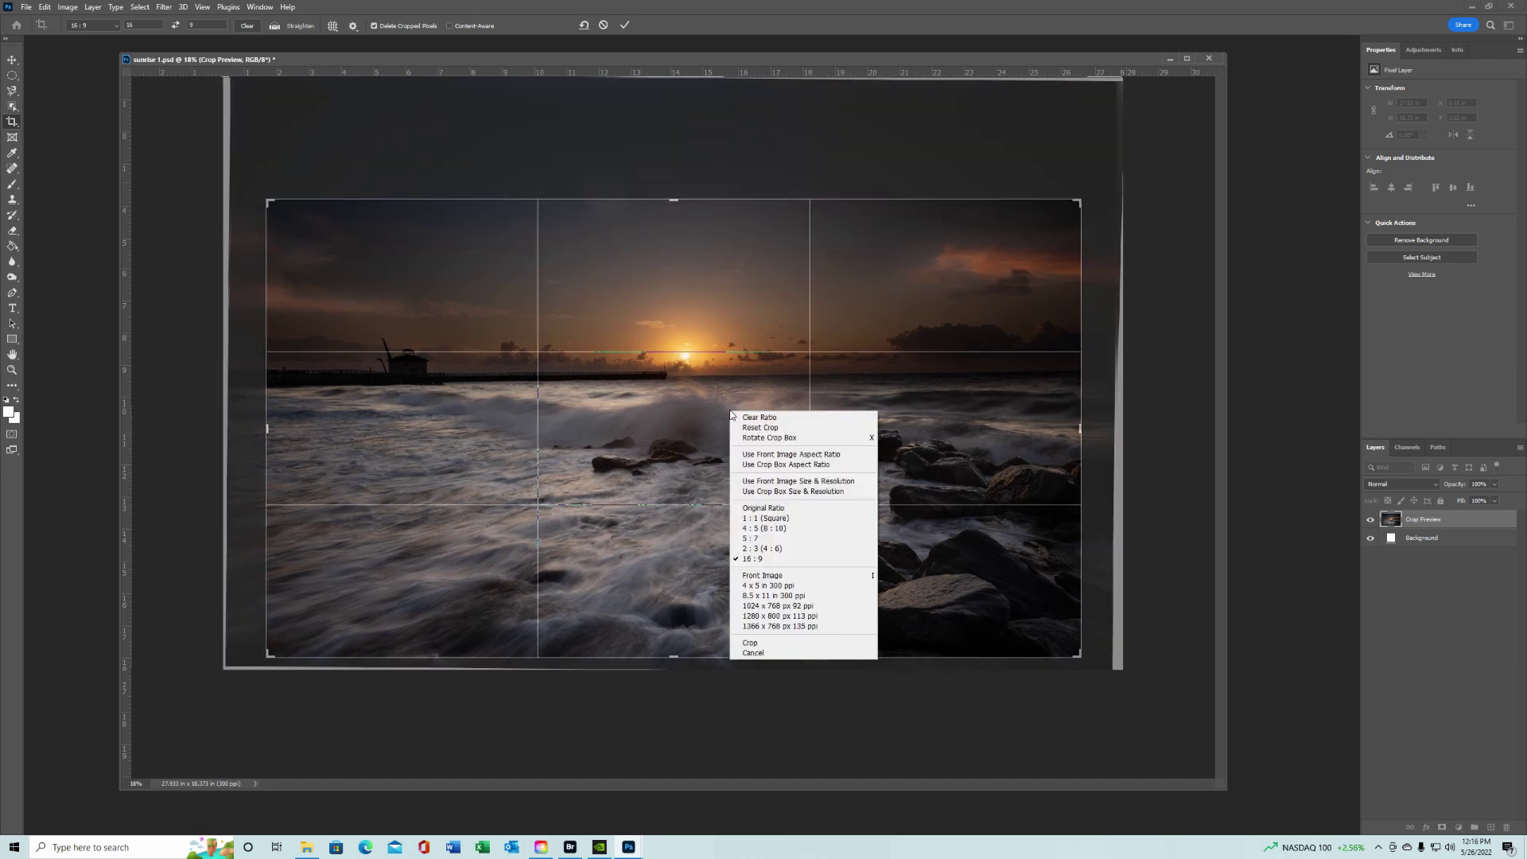
{"action": "left_click", "coordinate": [762, 645]}
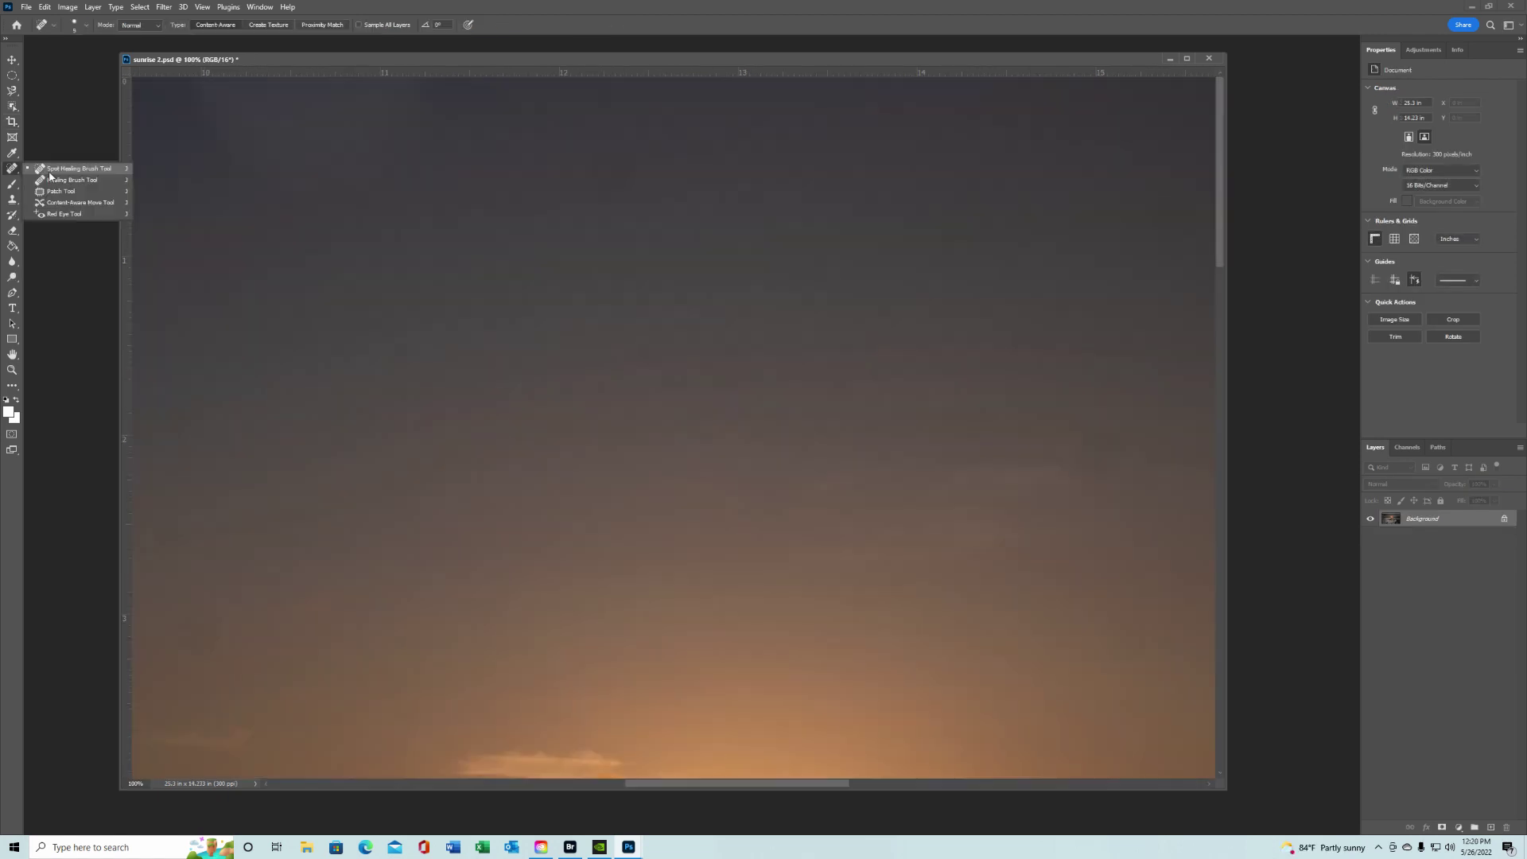
Step: Pick the Spot Healing Brush at 136 px and heal three dark spots in the sky
{"action": "left_click", "coordinate": [50, 171]}
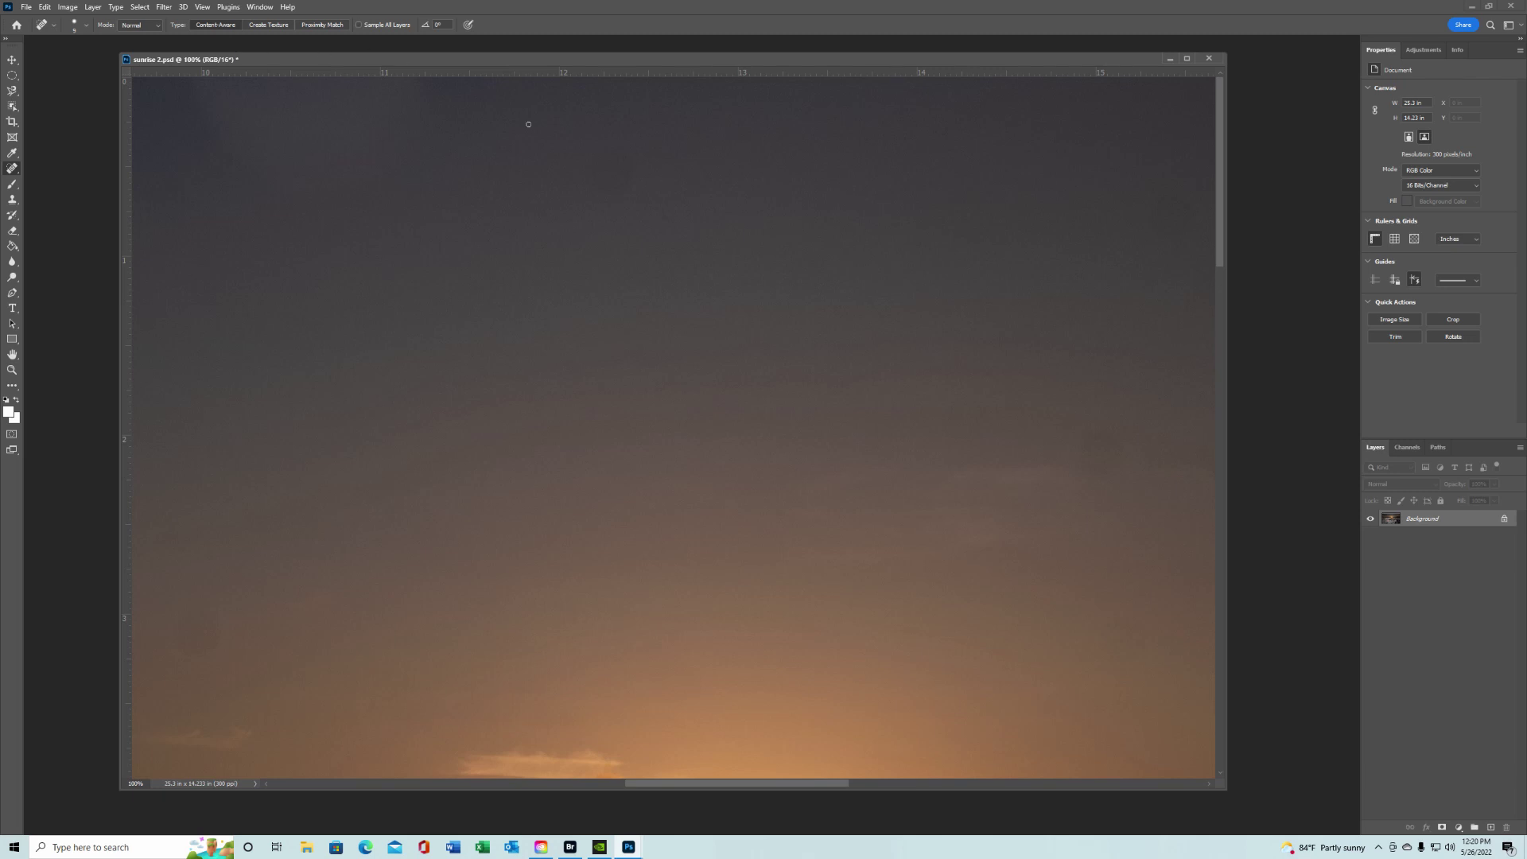
{"action": "left_click", "coordinate": [86, 24]}
{"action": "left_click", "coordinate": [88, 59]}
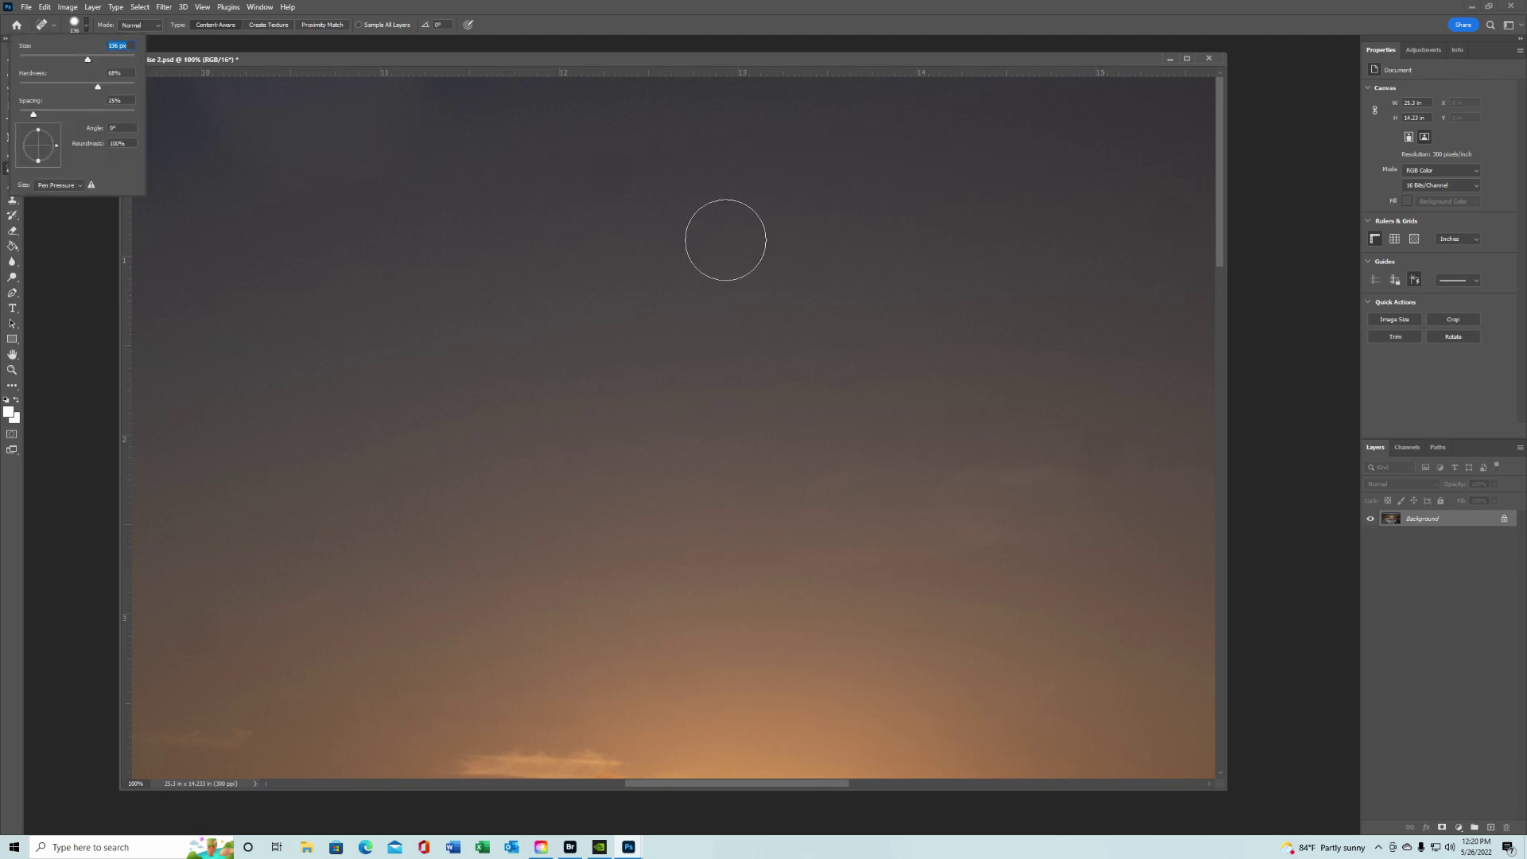
{"action": "left_click", "coordinate": [614, 172]}
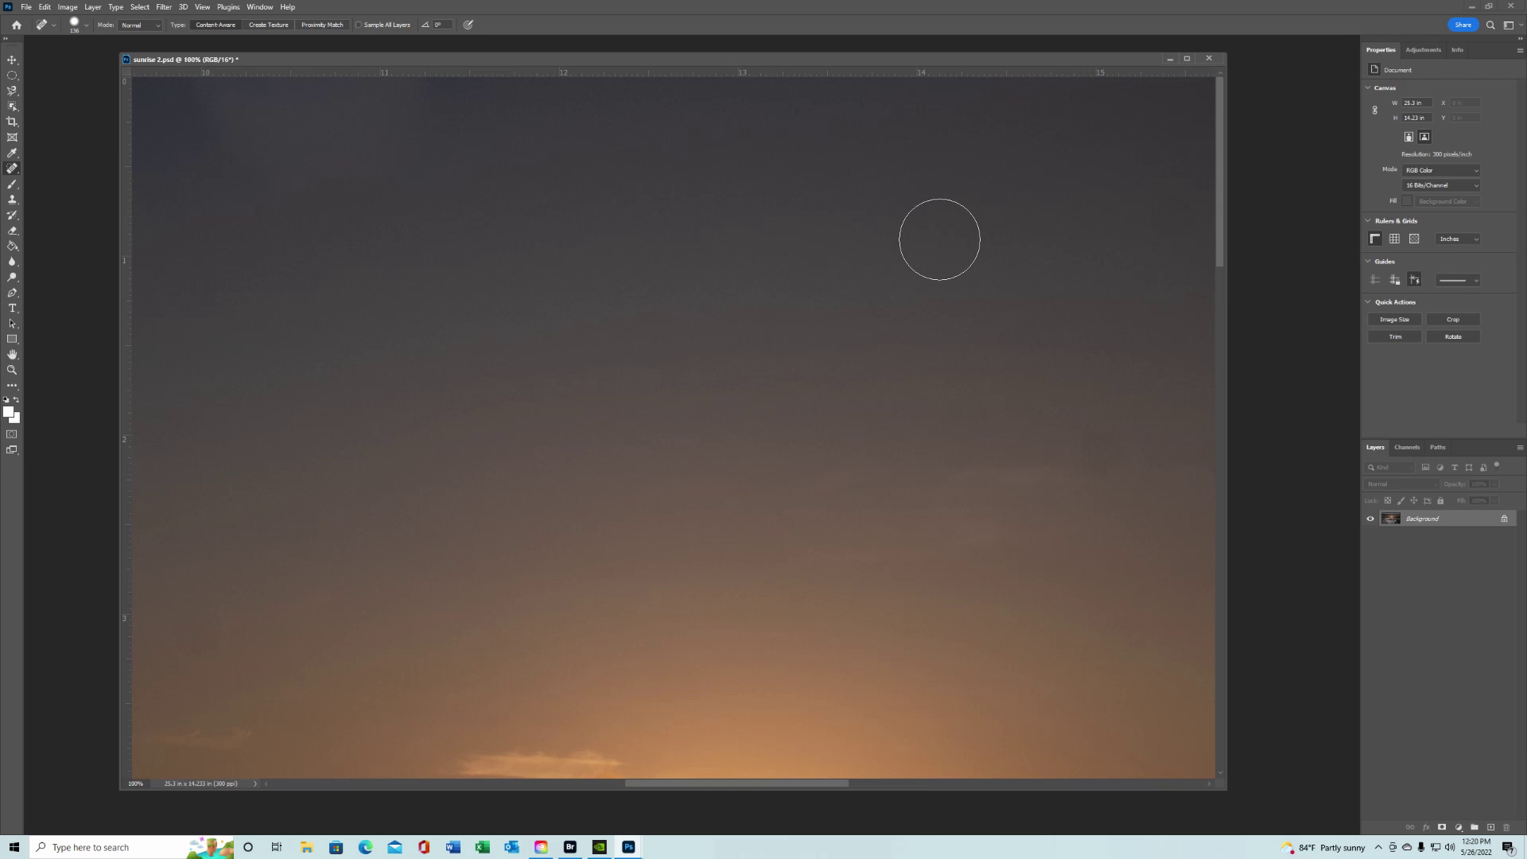
{"action": "left_click", "coordinate": [1100, 440]}
{"action": "left_click", "coordinate": [1170, 222]}
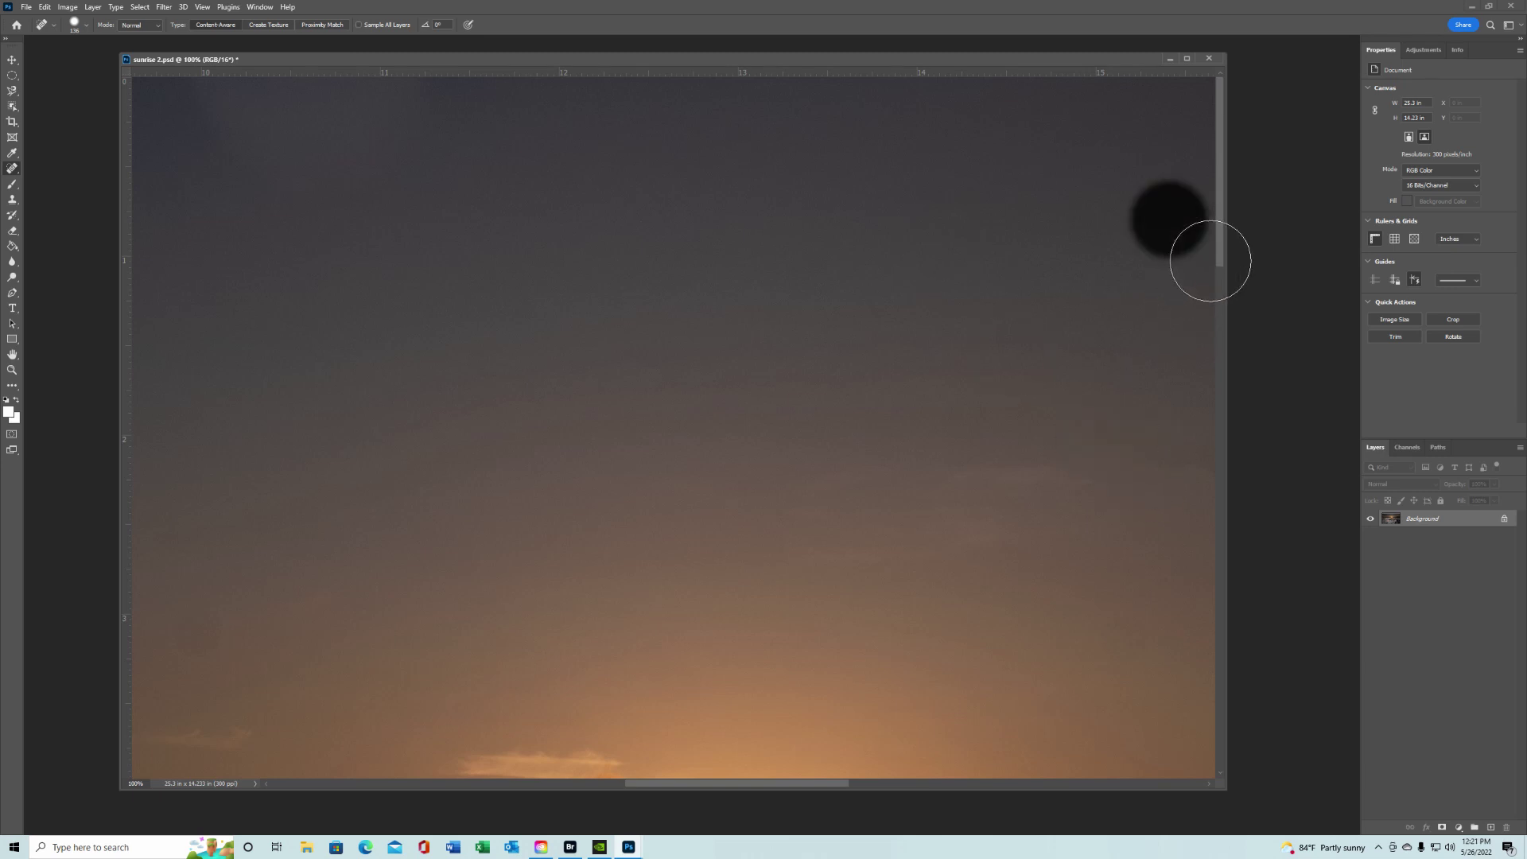
Step: Heal the rows of spots across the upper-left sky and the remaining small spots, then zoom out
{"action": "left_click_drag", "start_coordinate": [467, 190], "coordinate": [293, 196]}
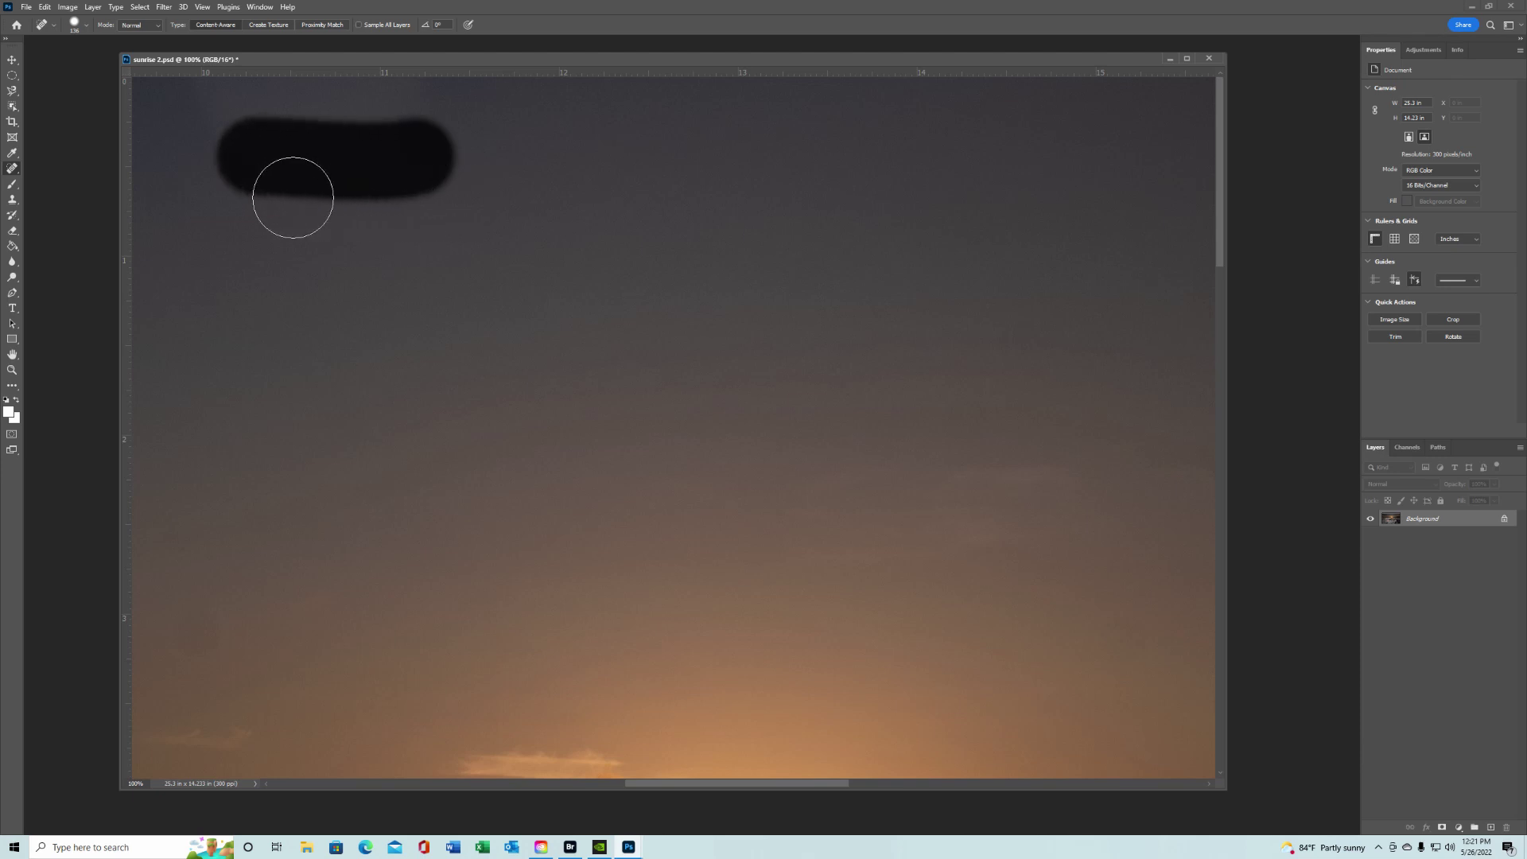
{"action": "left_click_drag", "start_coordinate": [460, 167], "coordinate": [275, 169]}
{"action": "mouse_move", "coordinate": [446, 132]}
{"action": "left_mouse_down"}
{"action": "mouse_move", "coordinate": [381, 150]}
{"action": "mouse_move", "coordinate": [205, 131]}
{"action": "left_mouse_up"}
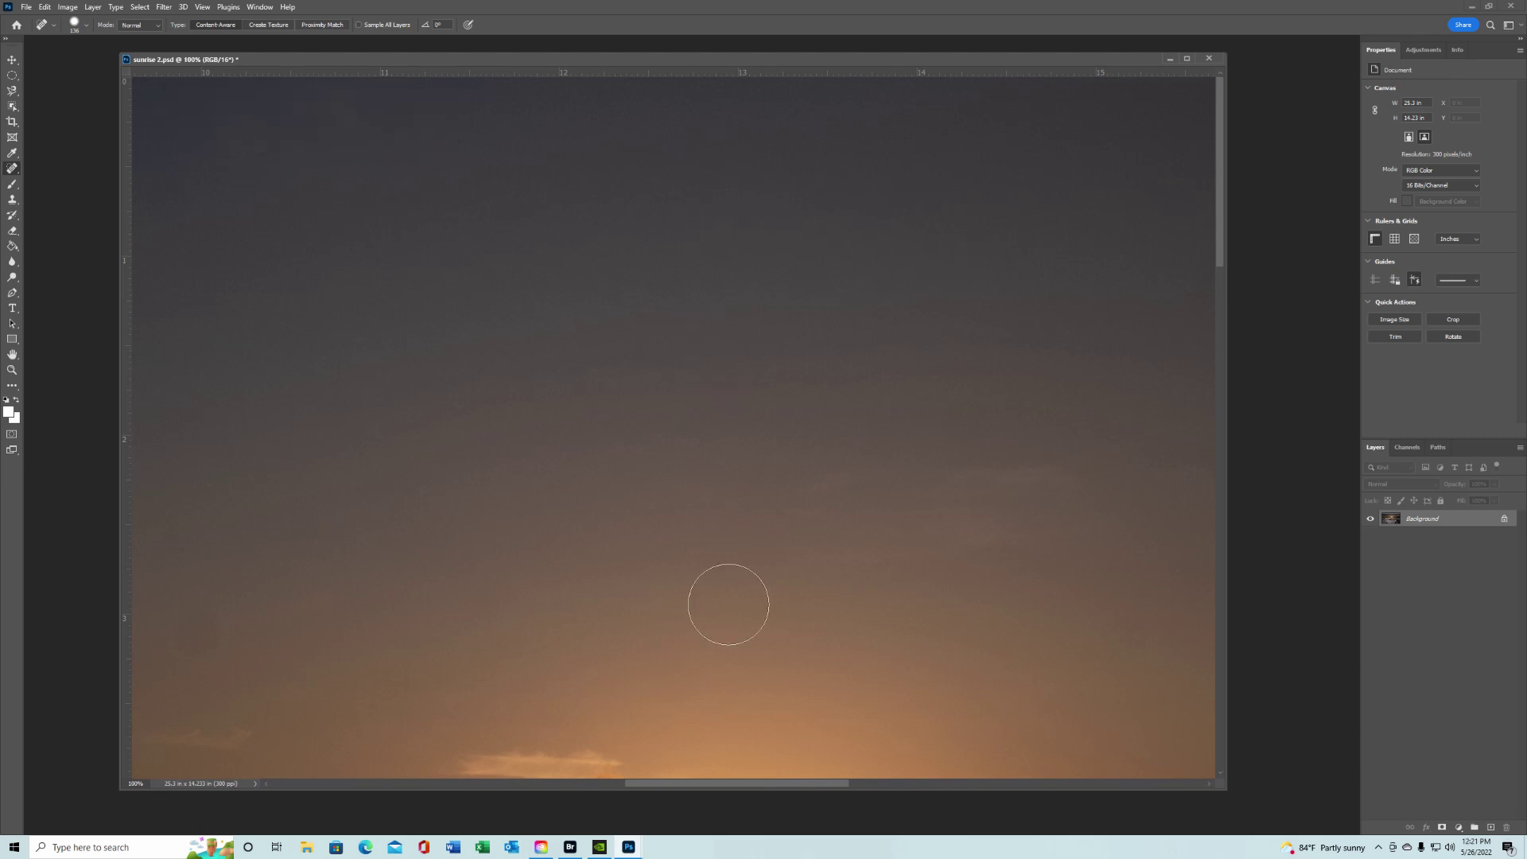
{"action": "left_click_drag", "start_coordinate": [801, 783], "coordinate": [665, 767]}
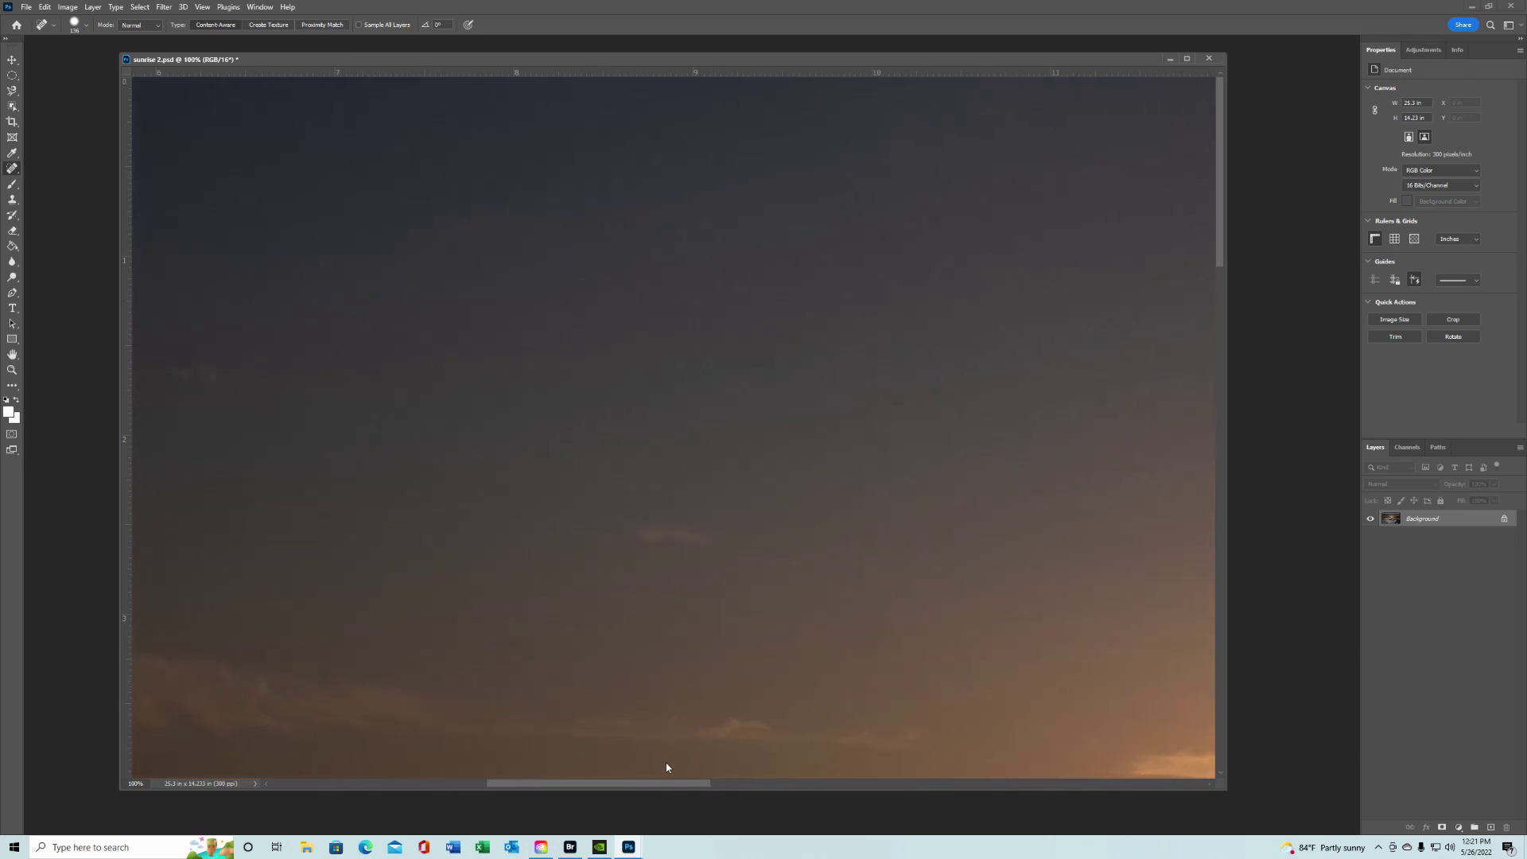
{"action": "left_click", "coordinate": [1026, 160]}
{"action": "left_click", "coordinate": [866, 246]}
{"action": "left_click", "coordinate": [937, 783]}
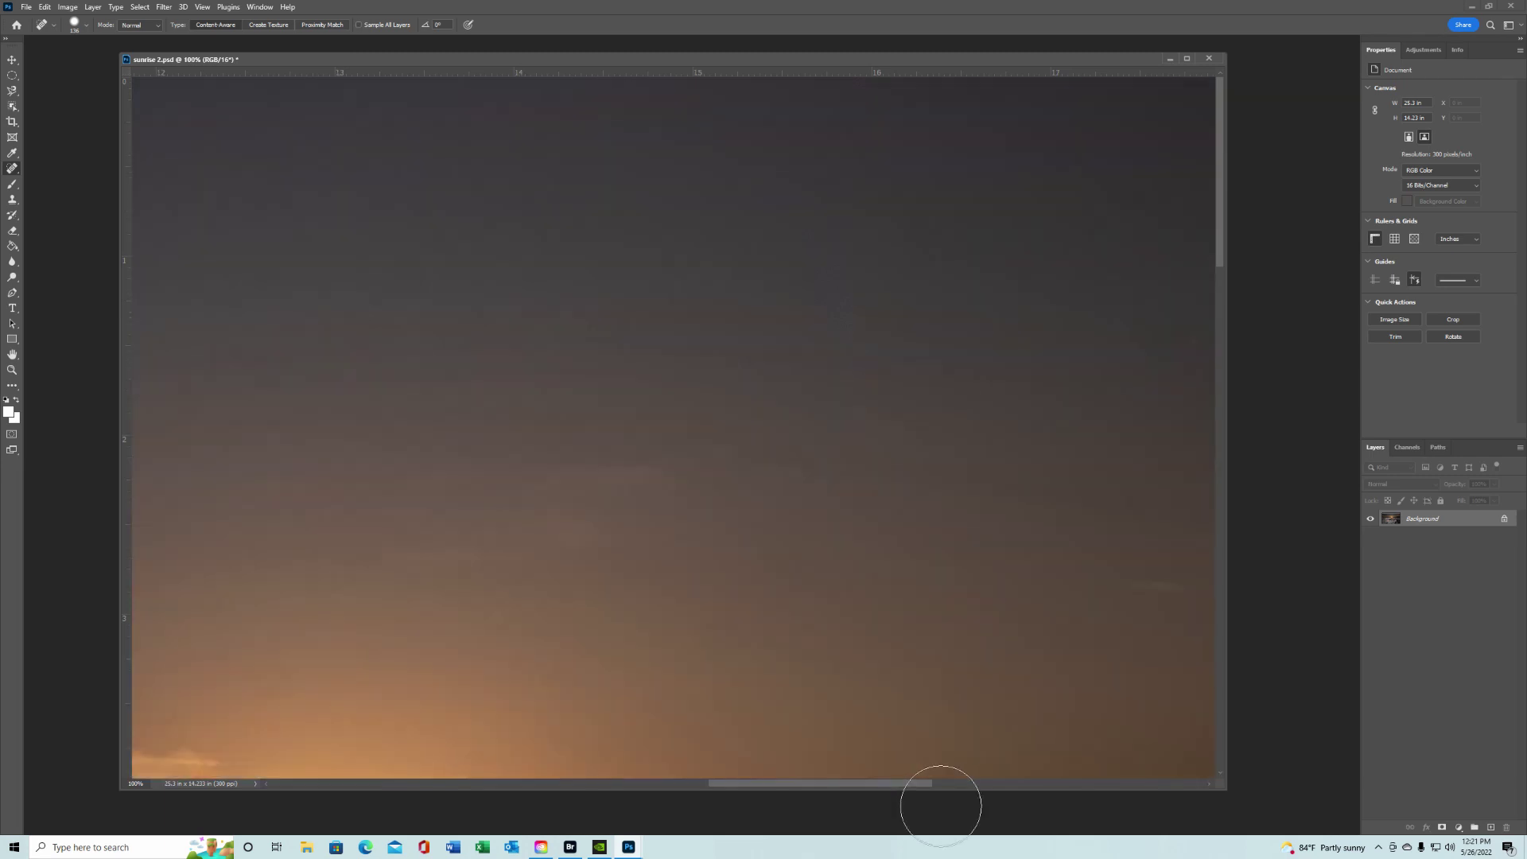
{"action": "left_click_drag", "start_coordinate": [901, 789], "coordinate": [1095, 811]}
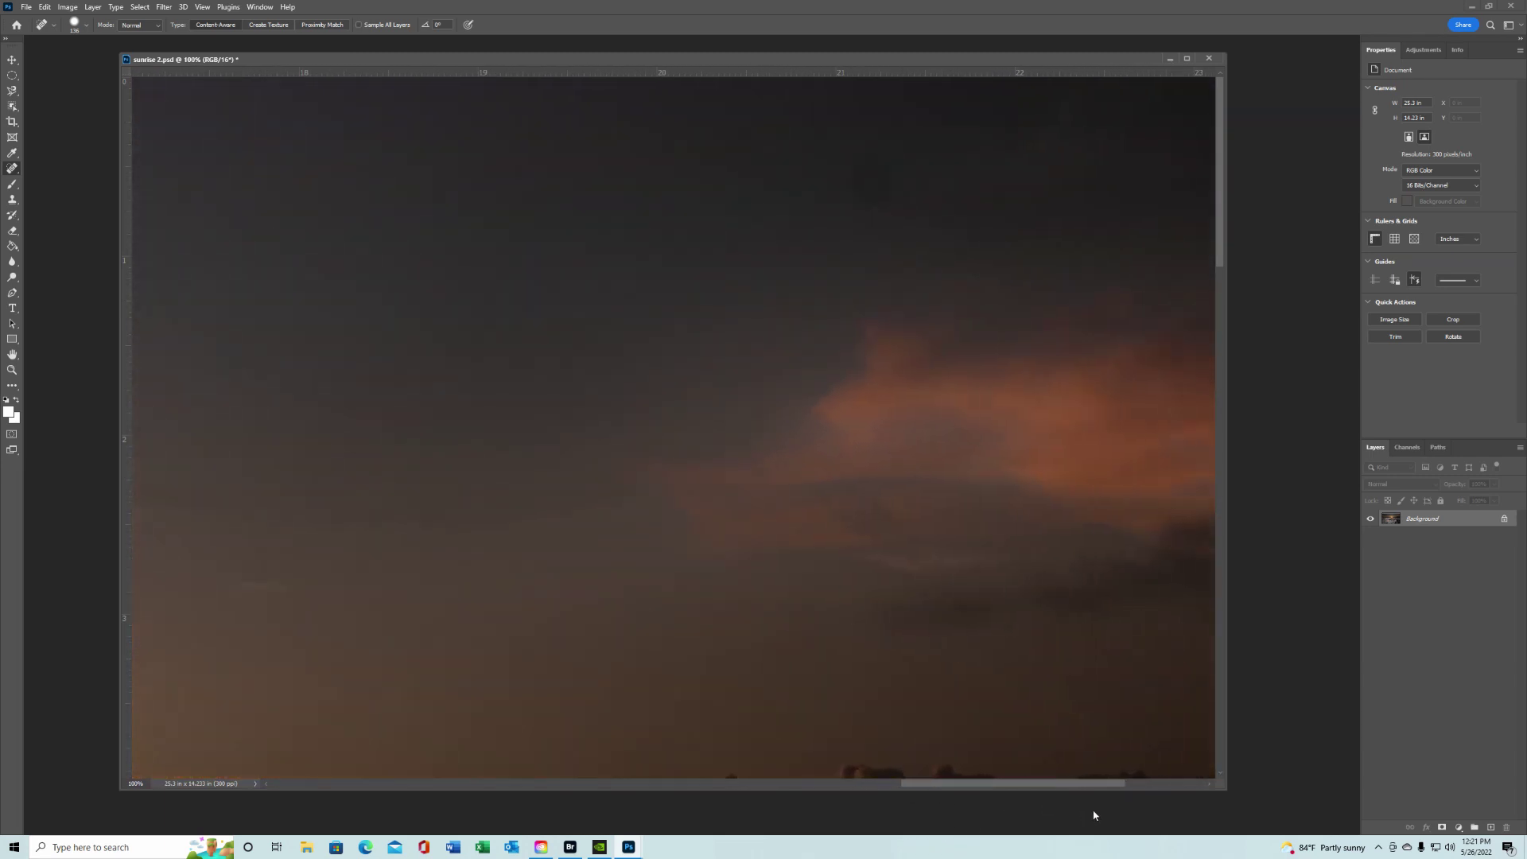
{"action": "key", "text": "ctrl+minus"}
{"action": "key", "text": "ctrl+minus"}
{"action": "key", "text": "ctrl+minus"}
{"action": "key", "text": "ctrl+minus"}
{"action": "key", "text": "ctrl+minus"}
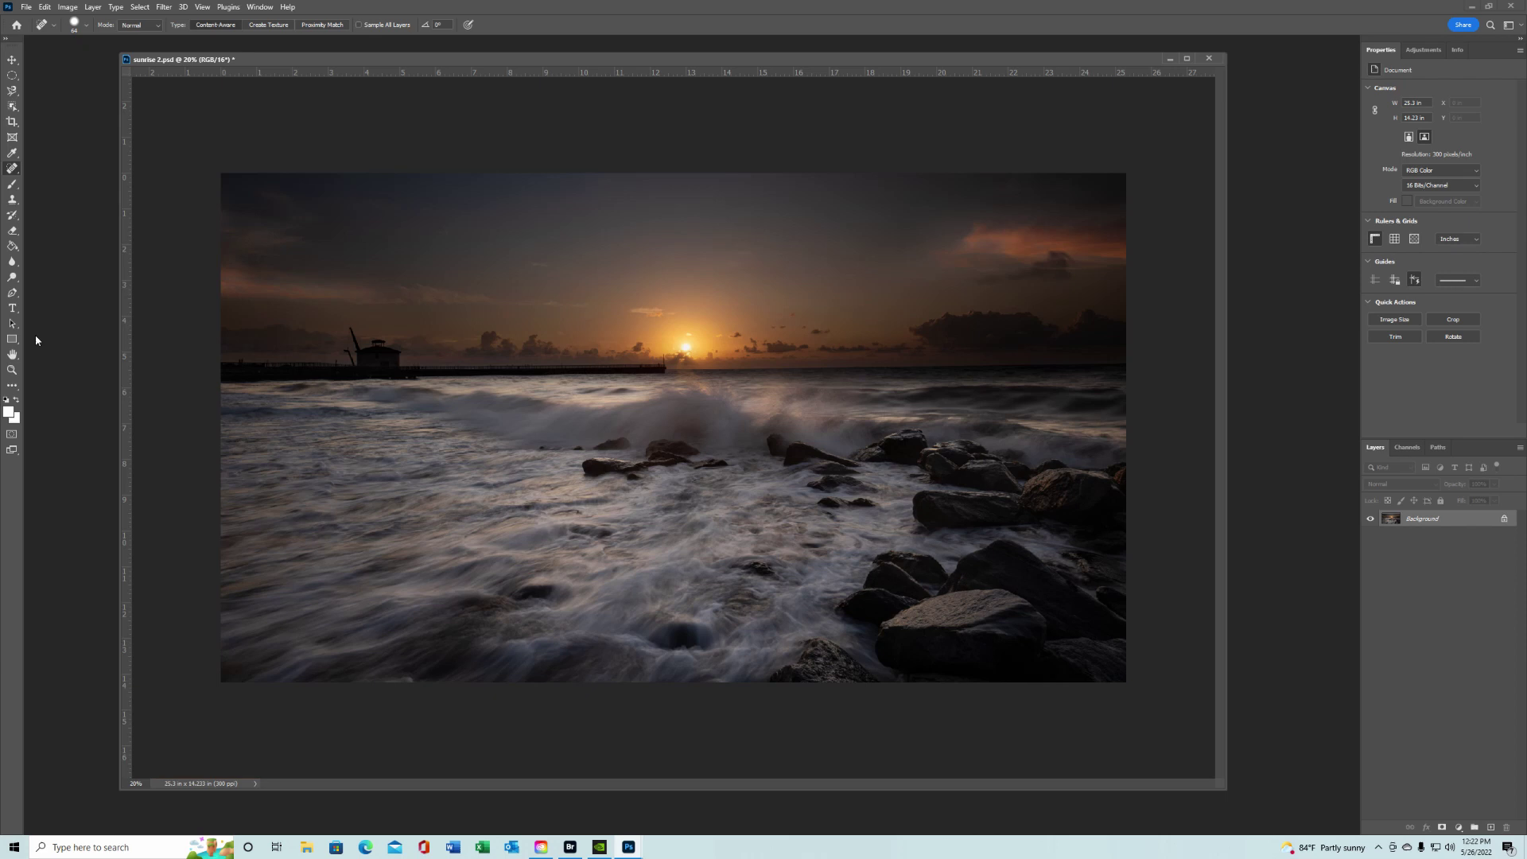
Step: Switch to the Dodge Tool with a 202 px brush and a lowered Exposure
{"action": "left_click", "coordinate": [14, 276]}
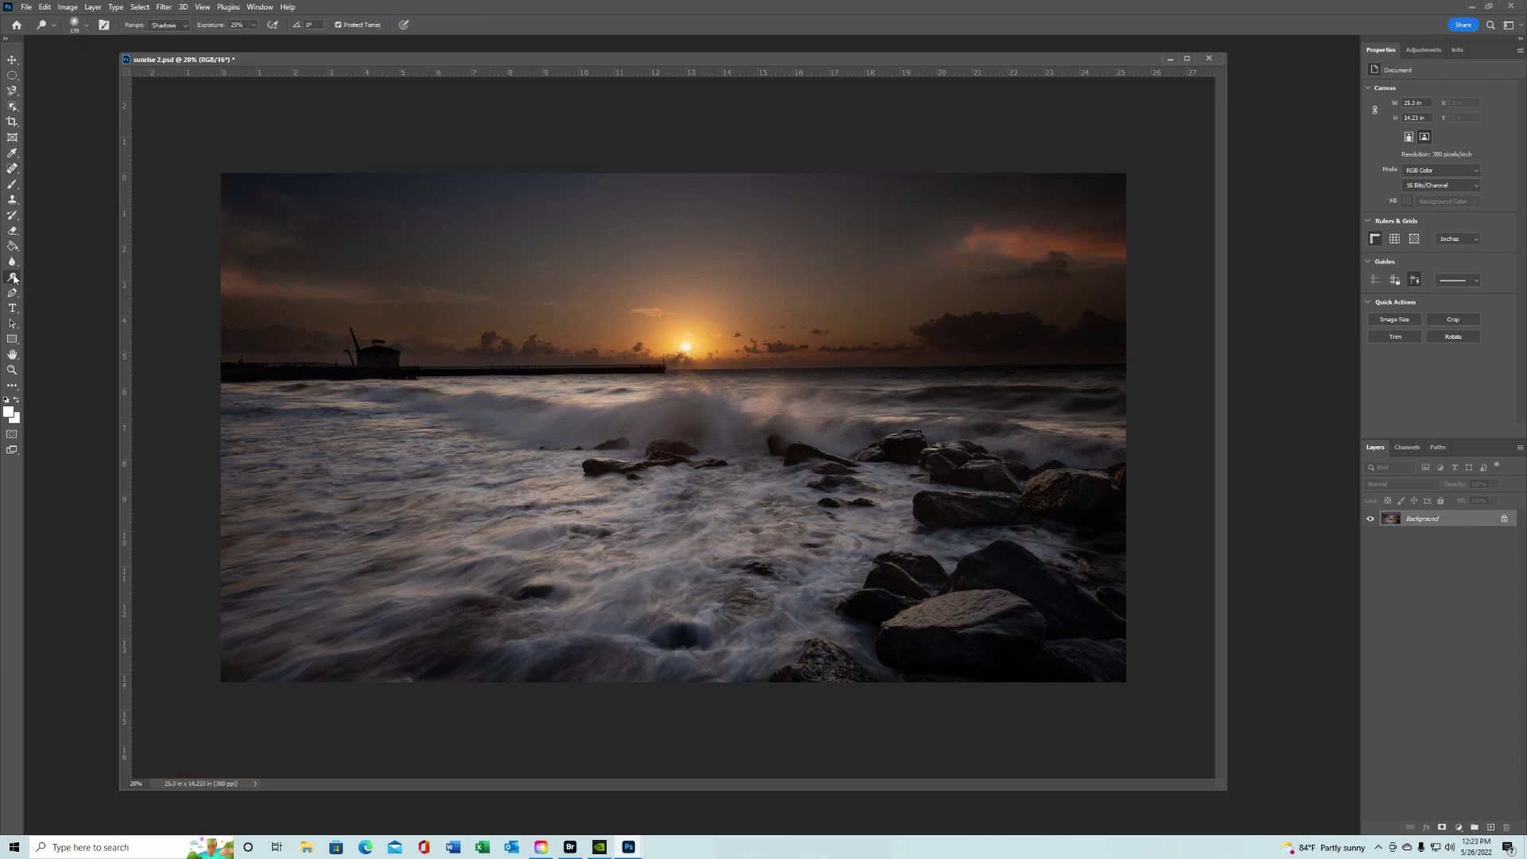
{"action": "left_click", "coordinate": [74, 25]}
{"action": "left_click", "coordinate": [514, 435]}
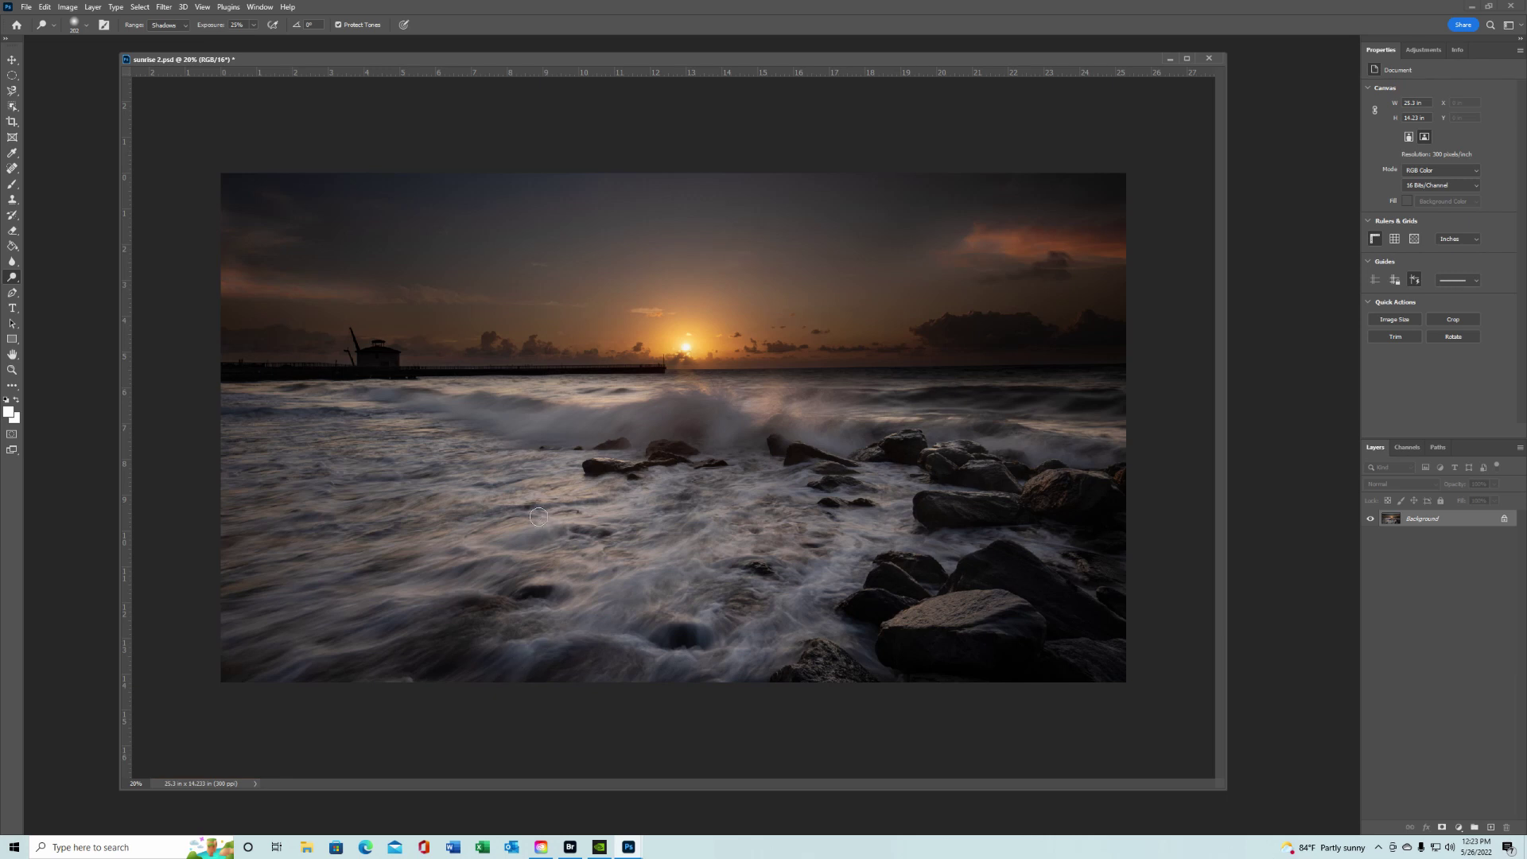
{"action": "left_click", "coordinate": [253, 24]}
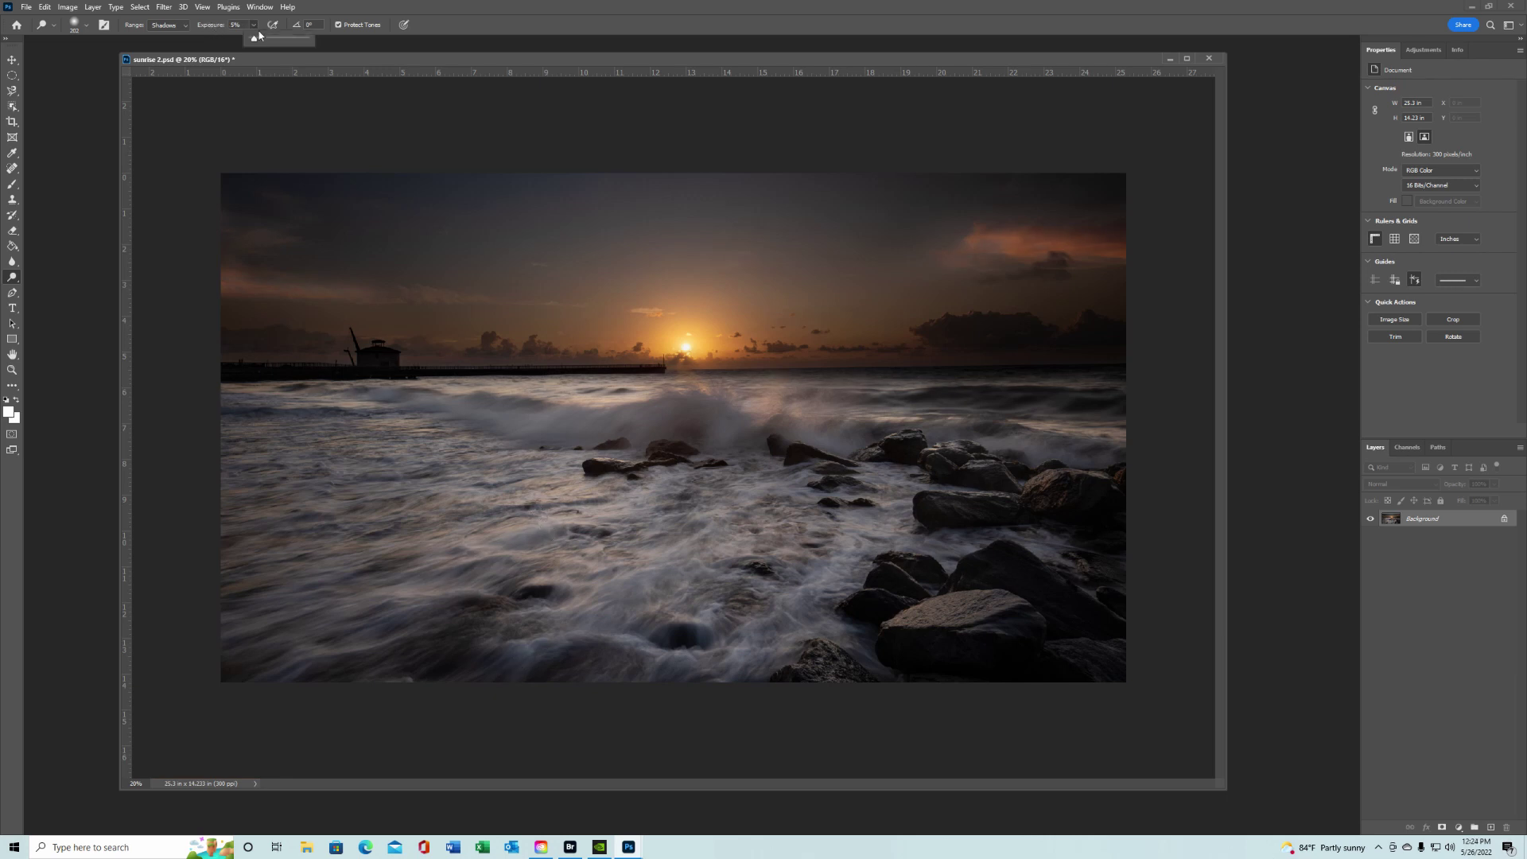
{"action": "left_click_drag", "start_coordinate": [261, 38], "coordinate": [254, 38]}
{"action": "left_click", "coordinate": [382, 370]}
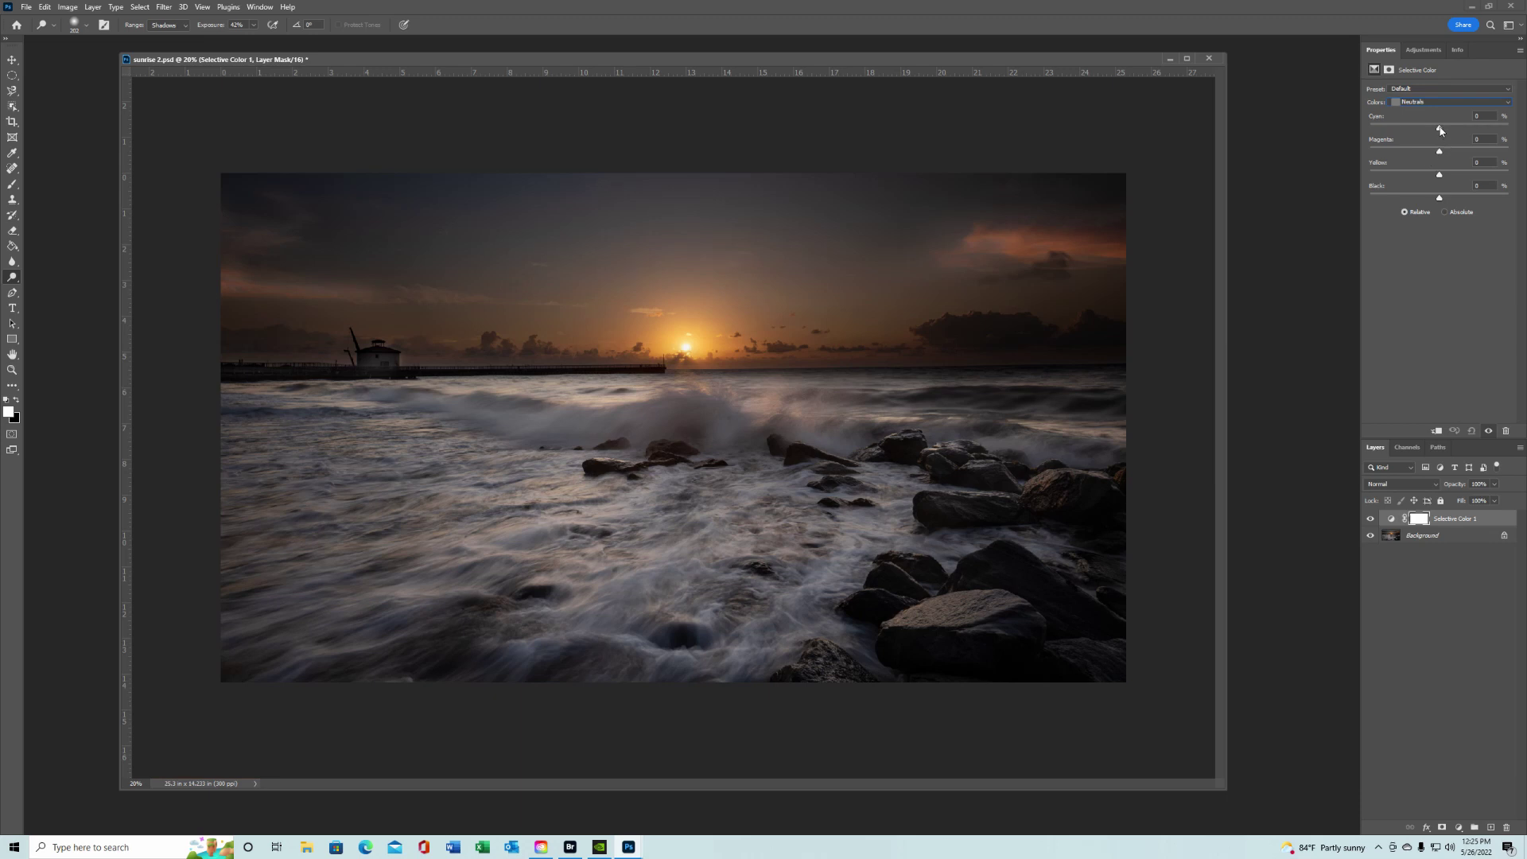
Step: Shift the Neutrals toward cyan by about +8 and magenta by about +4
{"action": "left_click_drag", "start_coordinate": [1440, 129], "coordinate": [1440, 133]}
{"action": "left_click_drag", "start_coordinate": [1441, 155], "coordinate": [1439, 155]}
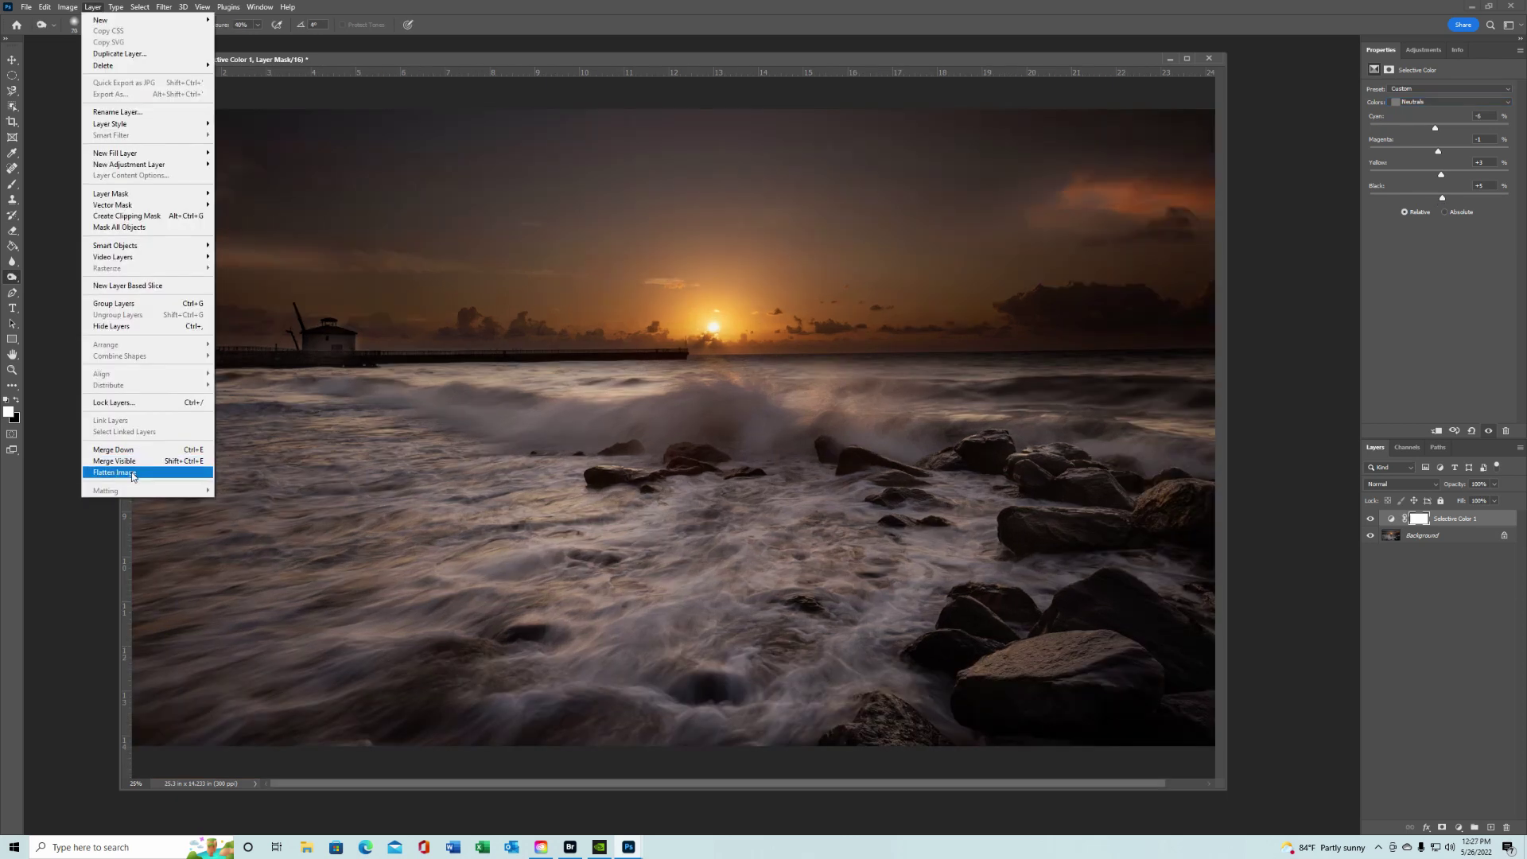
Step: Flatten the image into one Background layer and apply Filter > Sharpen > Sharpen
{"action": "left_click", "coordinate": [114, 473]}
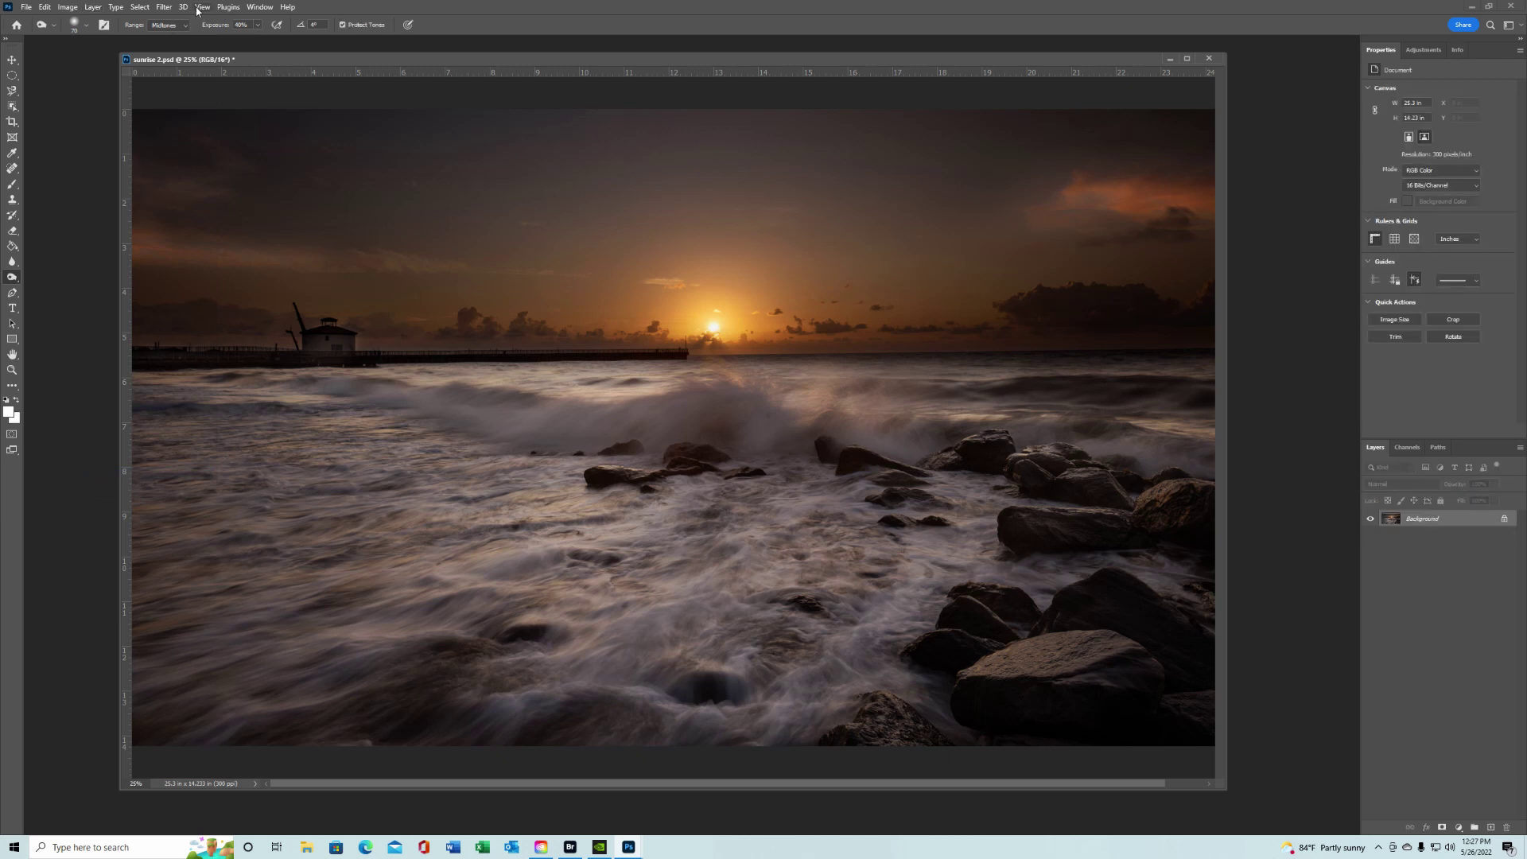
{"action": "left_click", "coordinate": [167, 10]}
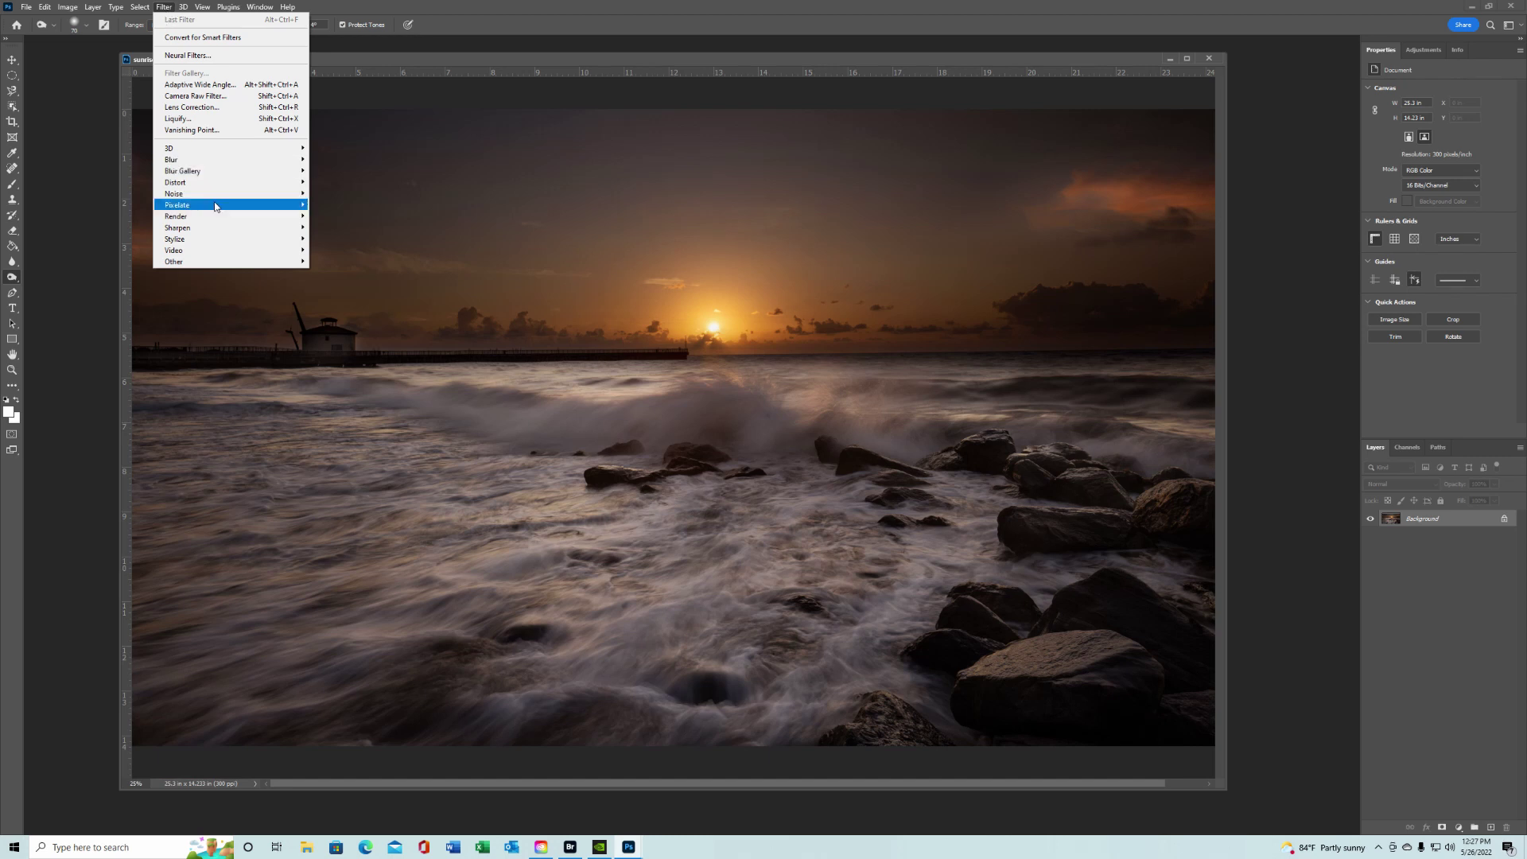
{"action": "mouse_move", "coordinate": [231, 230]}
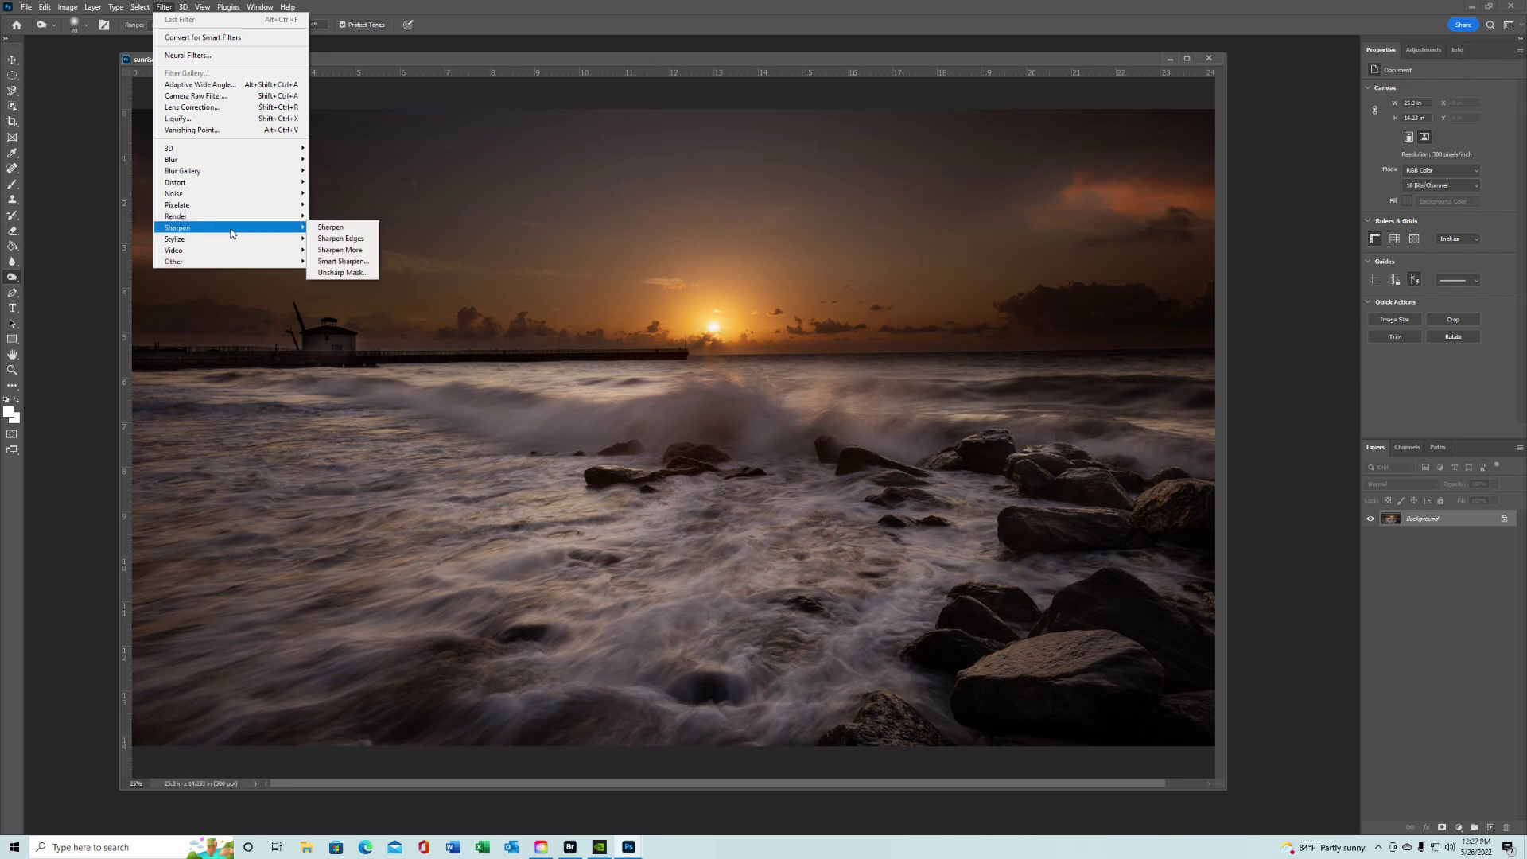
{"action": "left_click", "coordinate": [323, 230]}
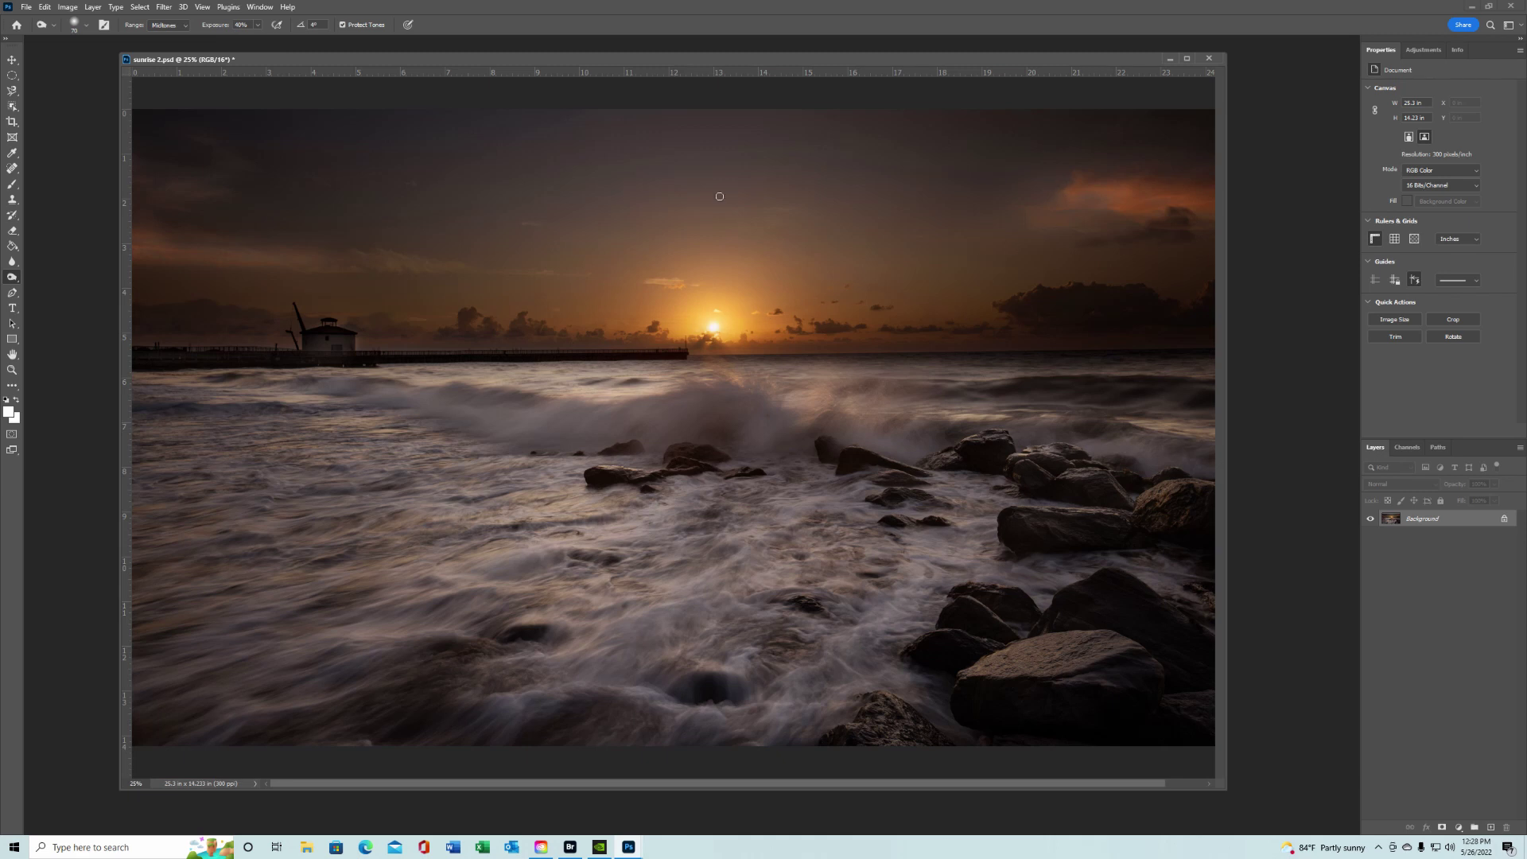
Step: Switch from the Dodge Tool to the Burn Tool and enlarge its brush to 417 px
{"action": "right_click", "coordinate": [10, 276]}
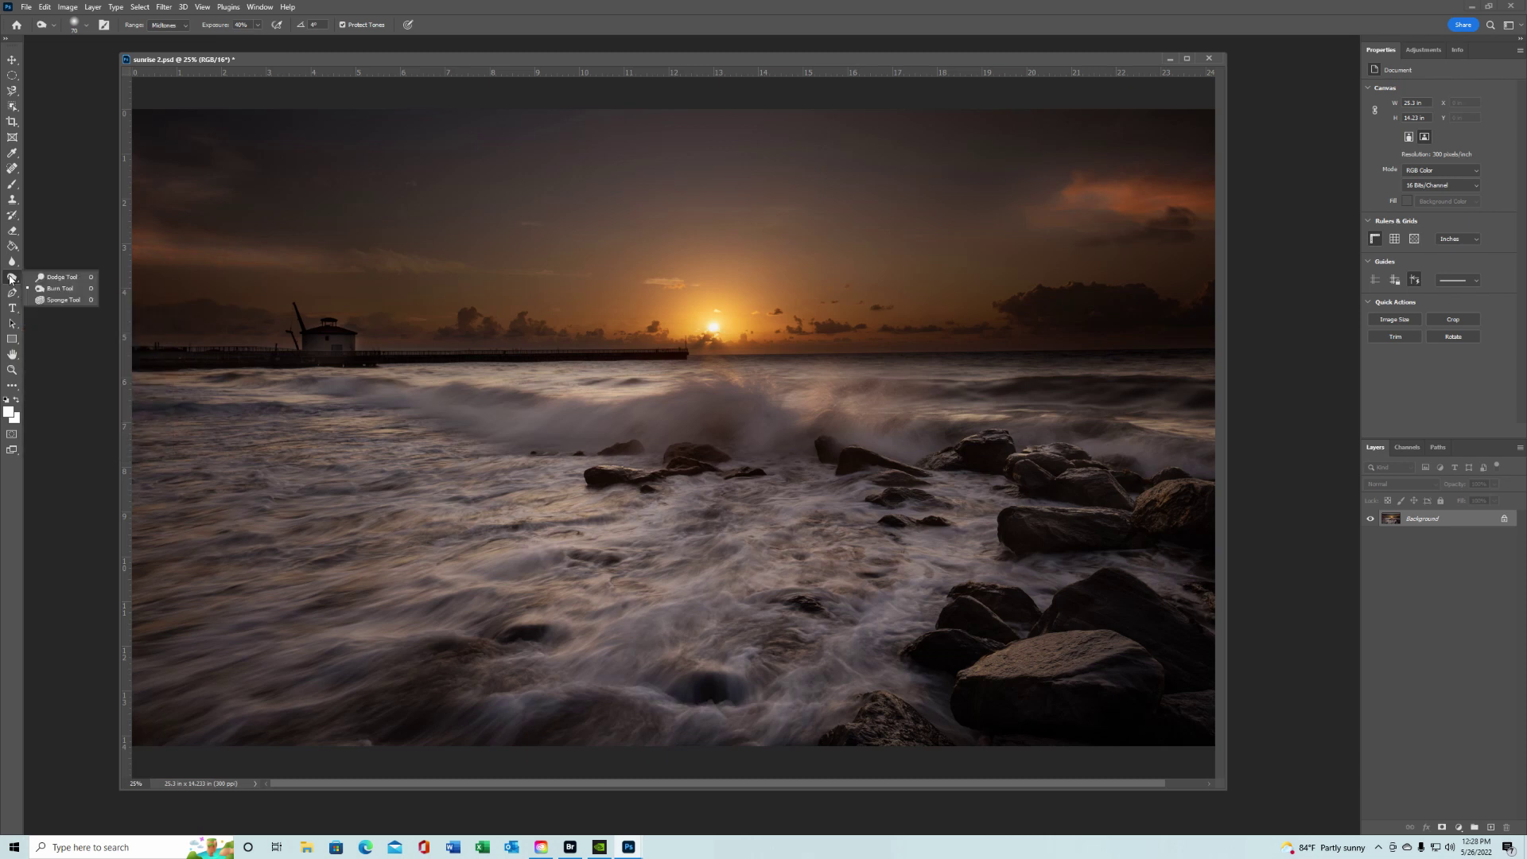
{"action": "left_click", "coordinate": [78, 289]}
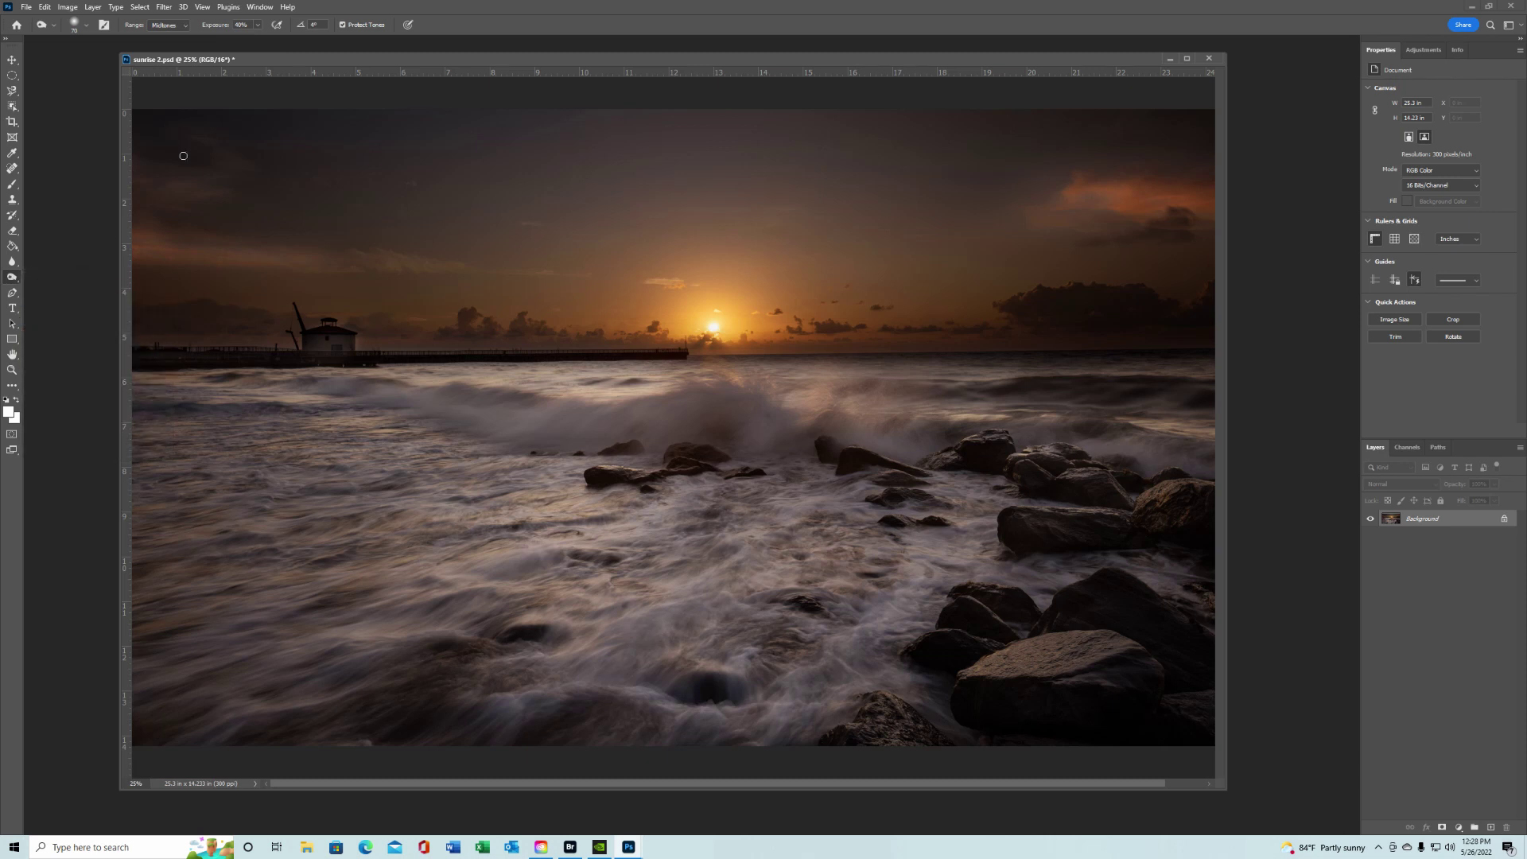
{"action": "left_click", "coordinate": [85, 25]}
{"action": "left_click_drag", "start_coordinate": [125, 64], "coordinate": [136, 64]}
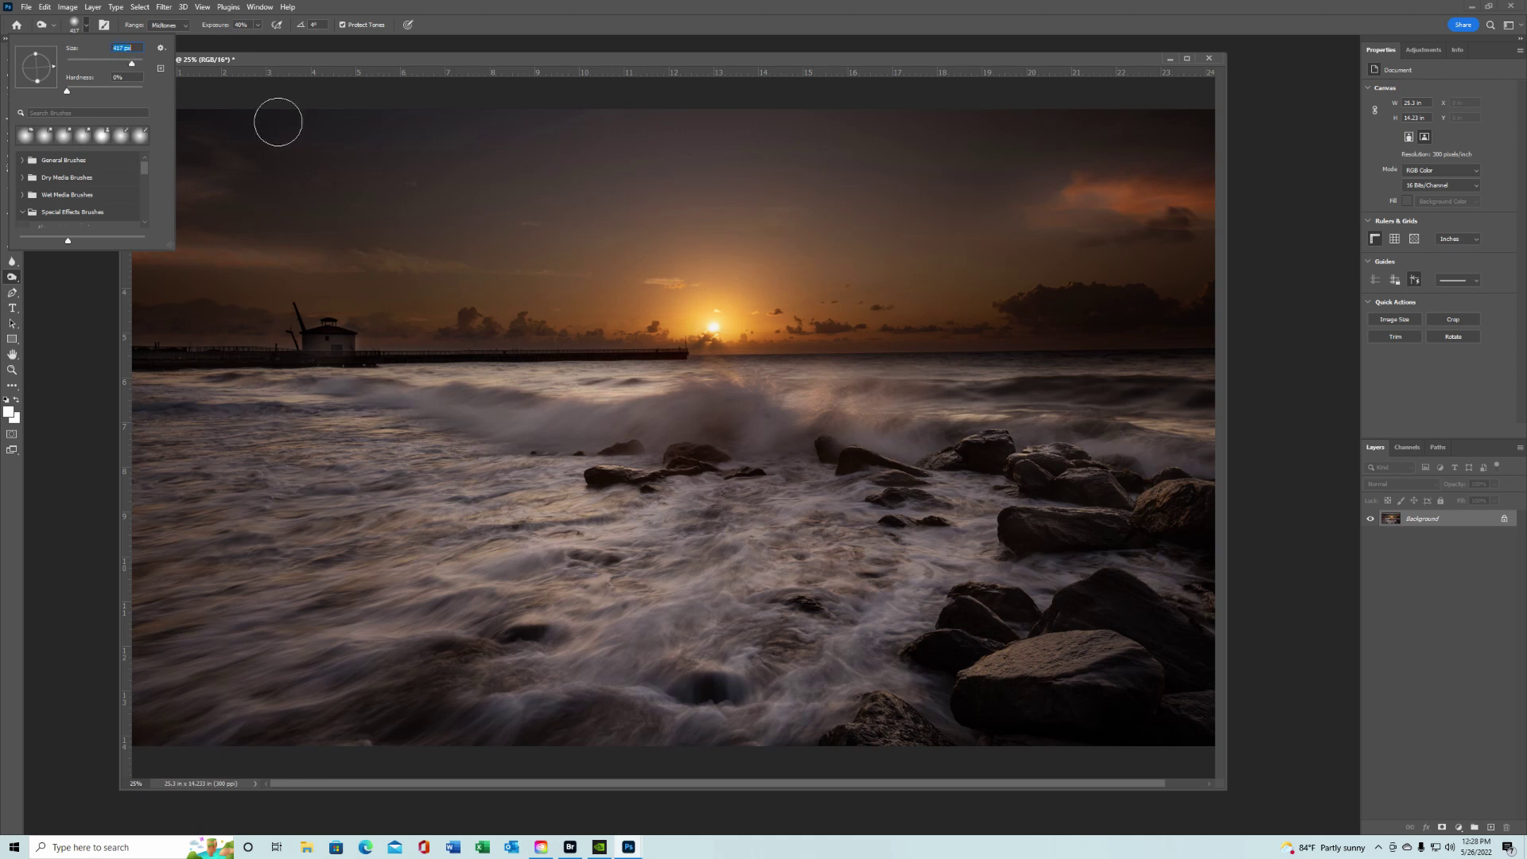
{"action": "left_click", "coordinate": [230, 133]}
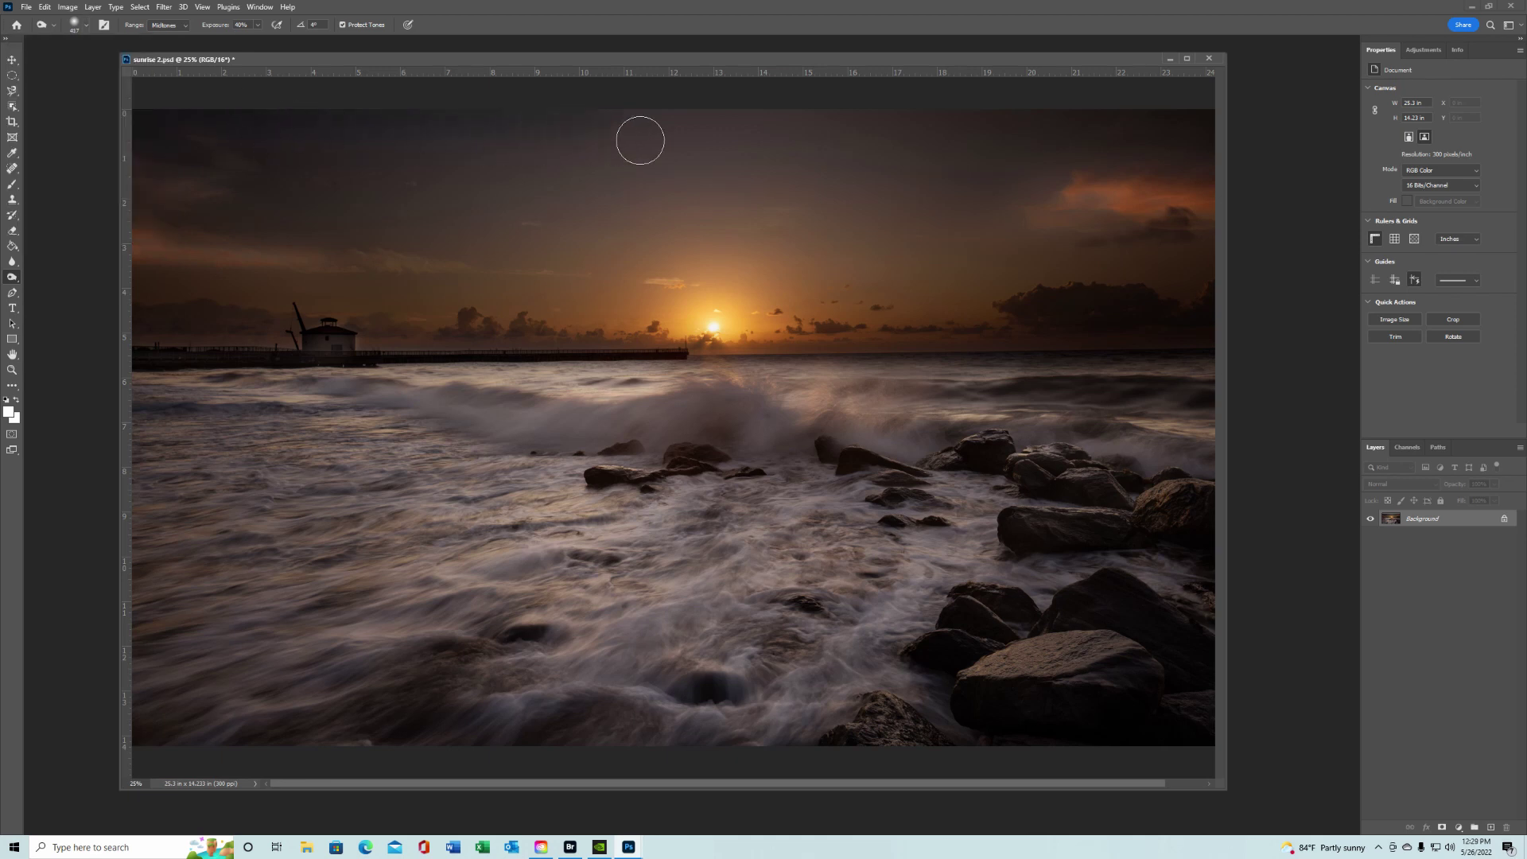